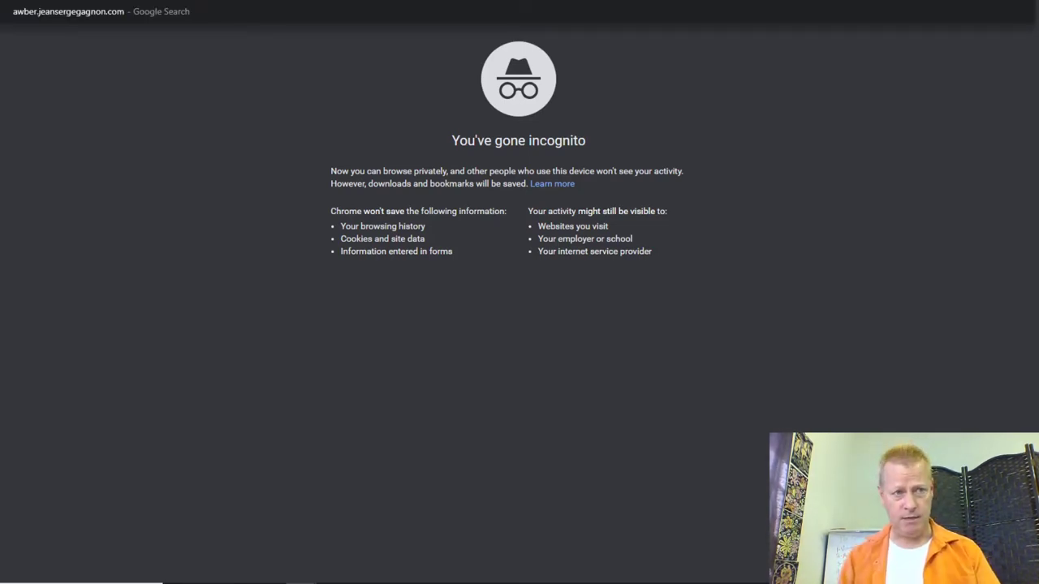
# Step: Load the personal blog, then go to aweber.jeansergegagnon.com in the incognito window
pyautogui.press('Return')
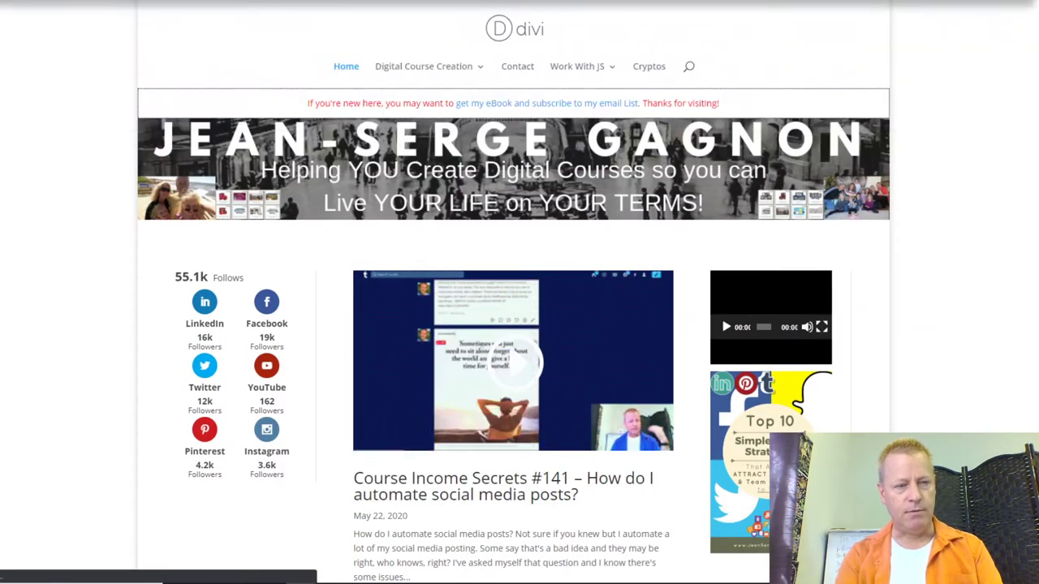
pyautogui.write('aw')
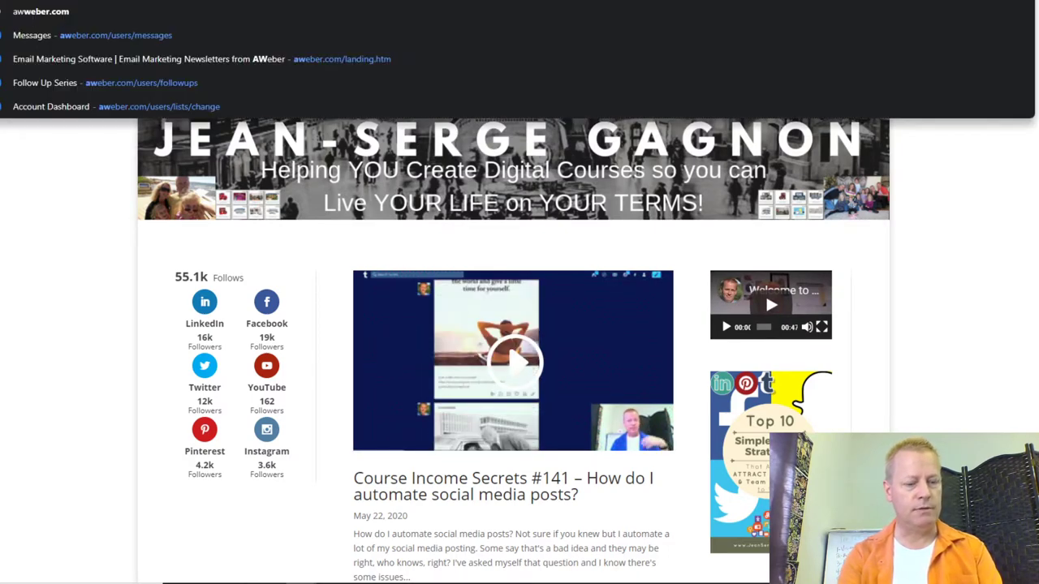
pyautogui.write('eber.jeansergegagnon.com')
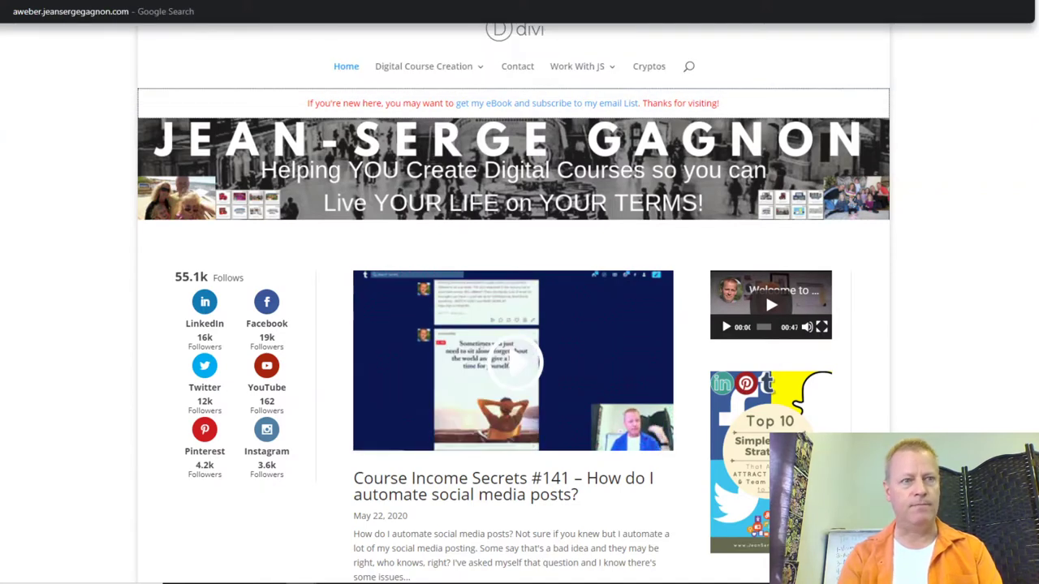
pyautogui.press('Return')
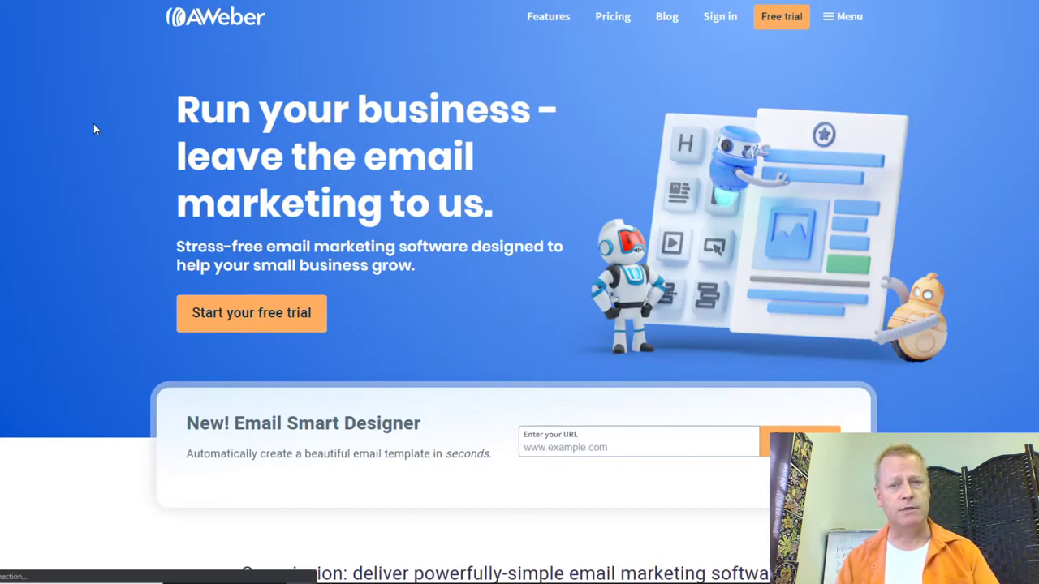
# Step: Browse the AWeber homepage and trial form, checking the subscriber-count choices without picking one
pyautogui.scroll(-15, 570, 205)
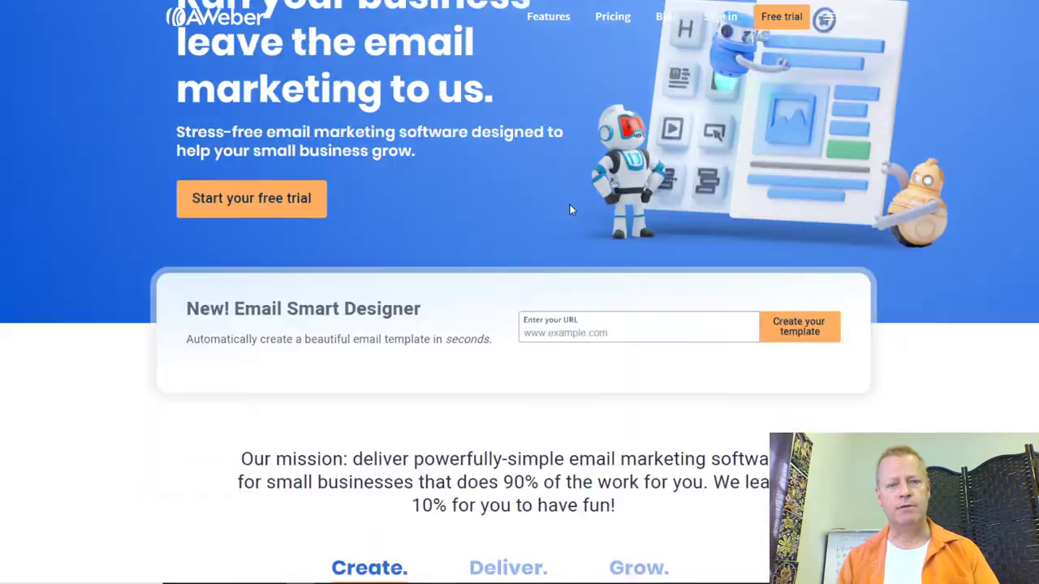
pyautogui.scroll(-4, 569, 204)
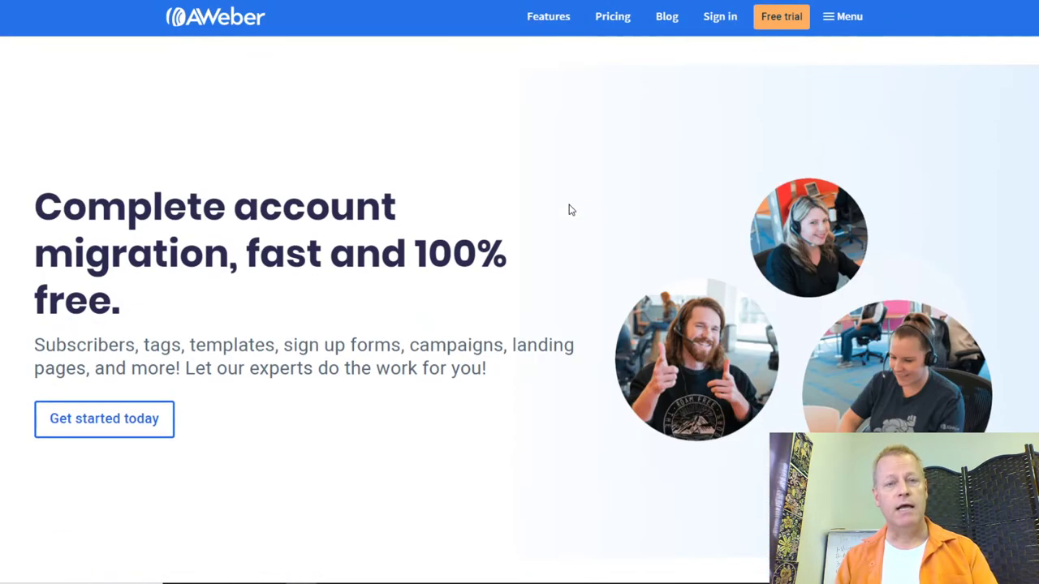
pyautogui.scroll(-4, 569, 210)
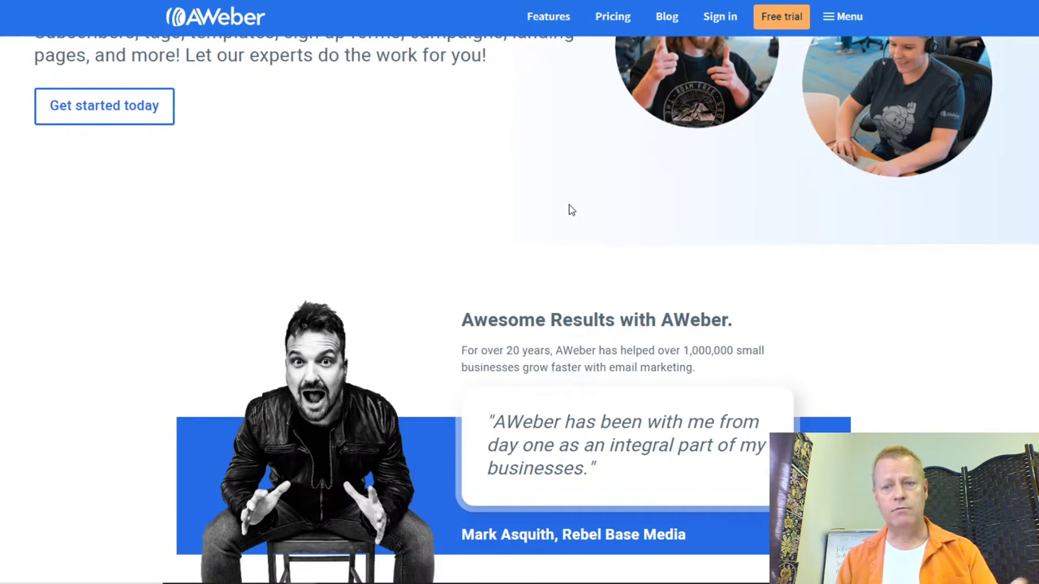
pyautogui.scroll(13, 570, 210)
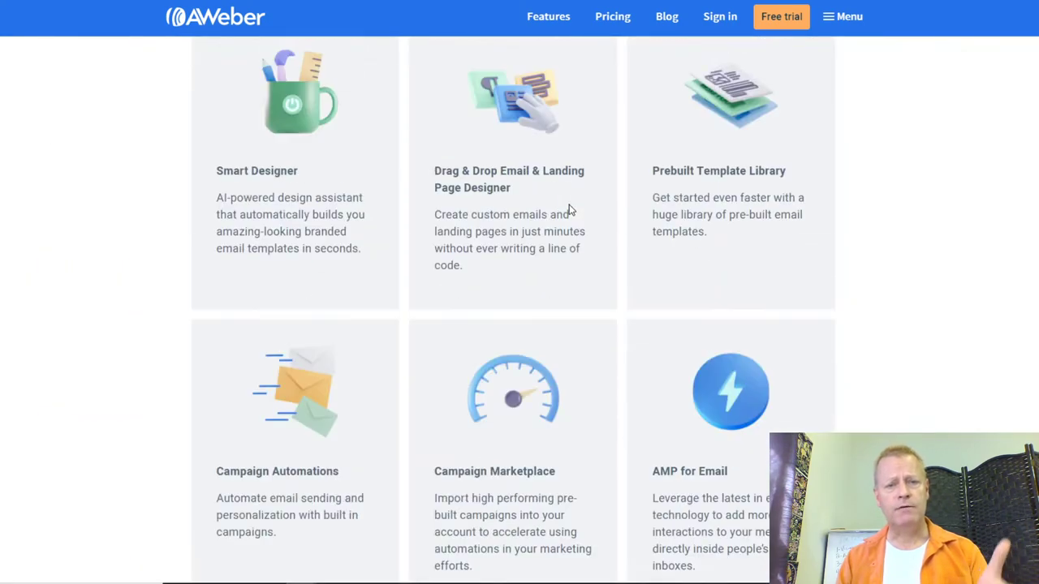
pyautogui.scroll(5, 452, 243)
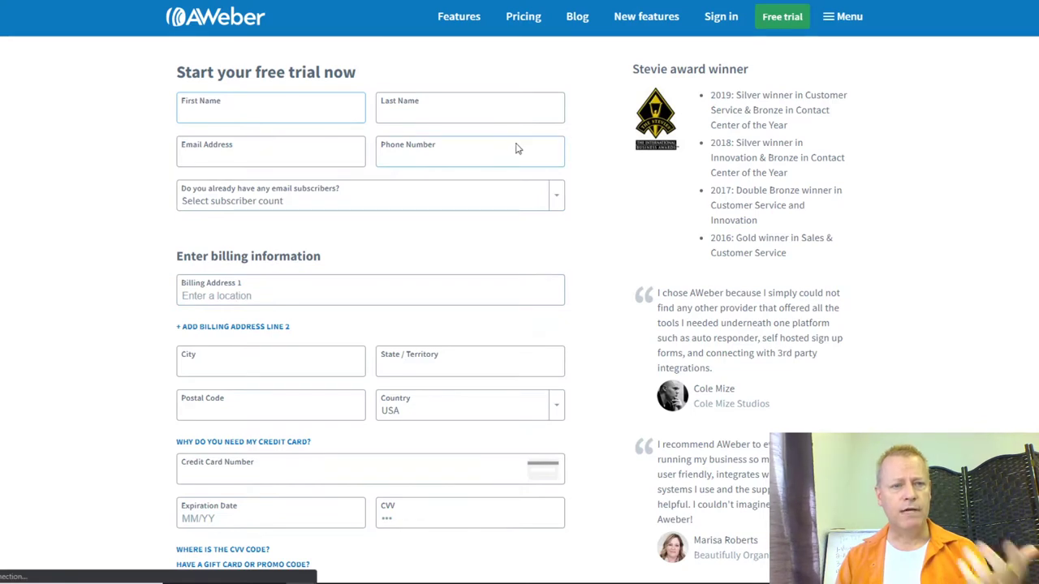
pyautogui.scroll(-1, 248, 254)
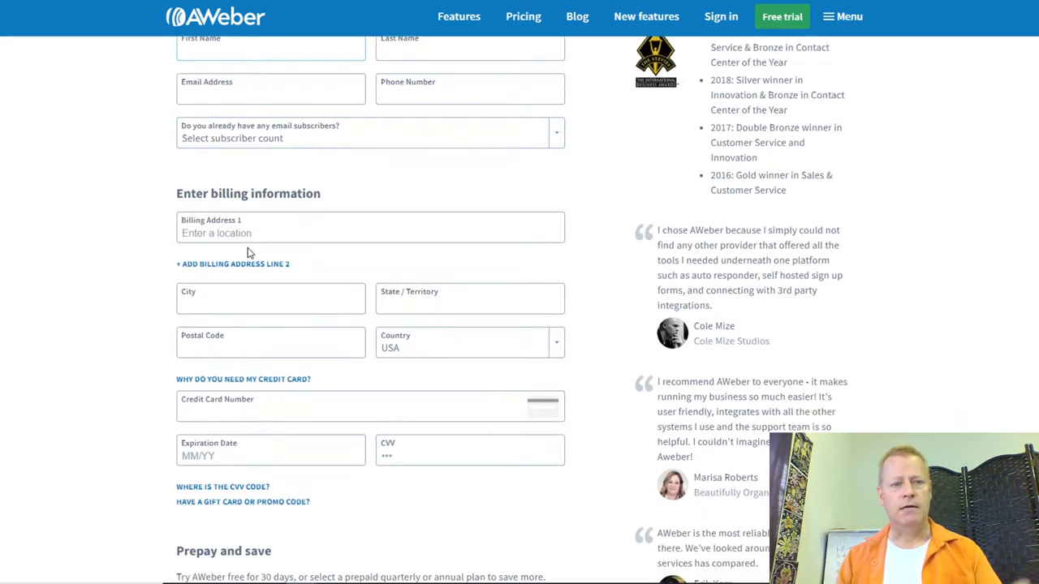
pyautogui.click(305, 159)
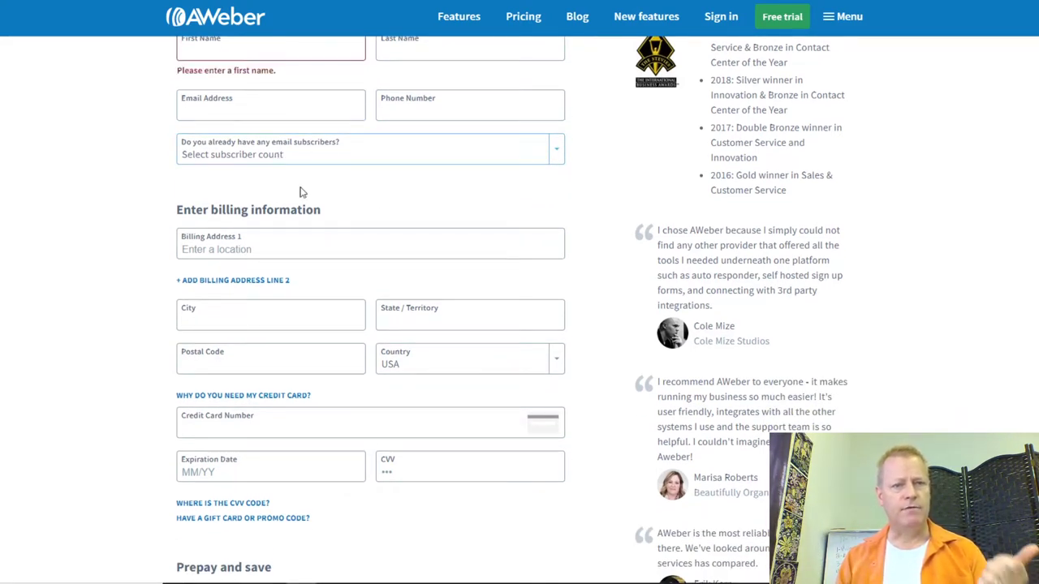
pyautogui.click(294, 156)
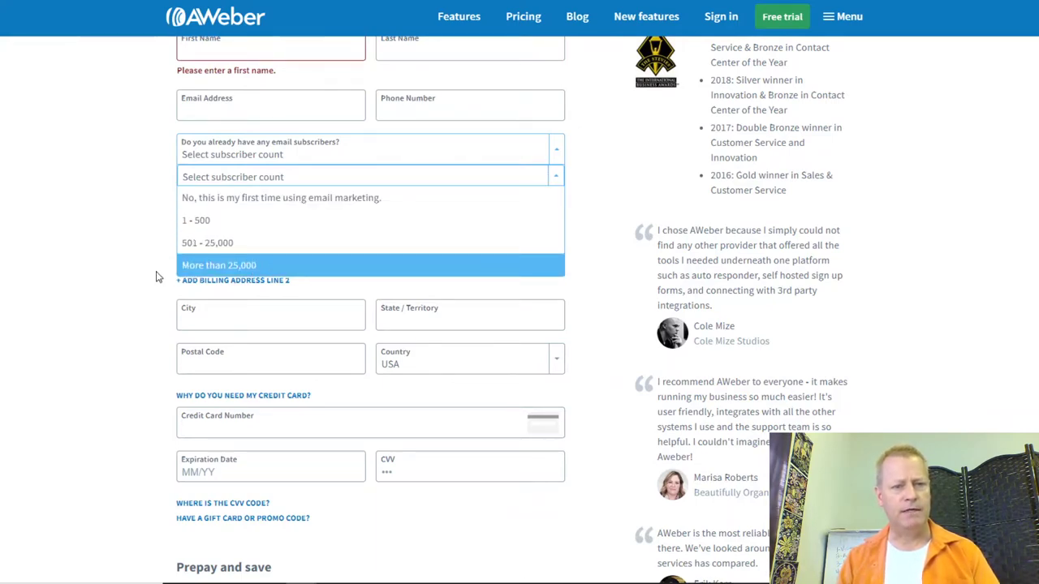
pyautogui.click(100, 274)
# Step: Try the Monthly, Quarterly and Annually plan options, ending on Monthly
pyautogui.scroll(-3, 299, 218)
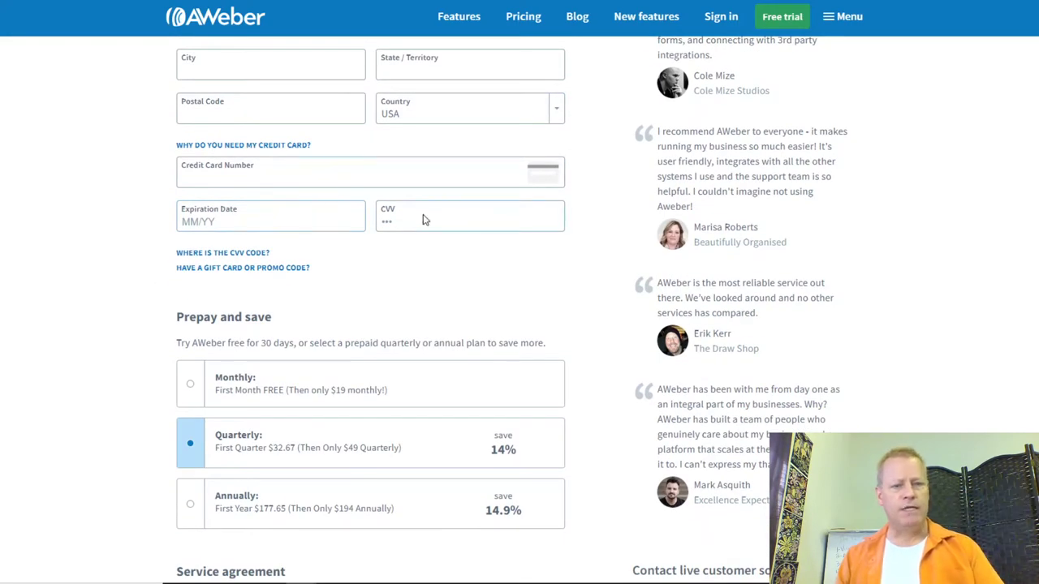
pyautogui.scroll(-2, 406, 224)
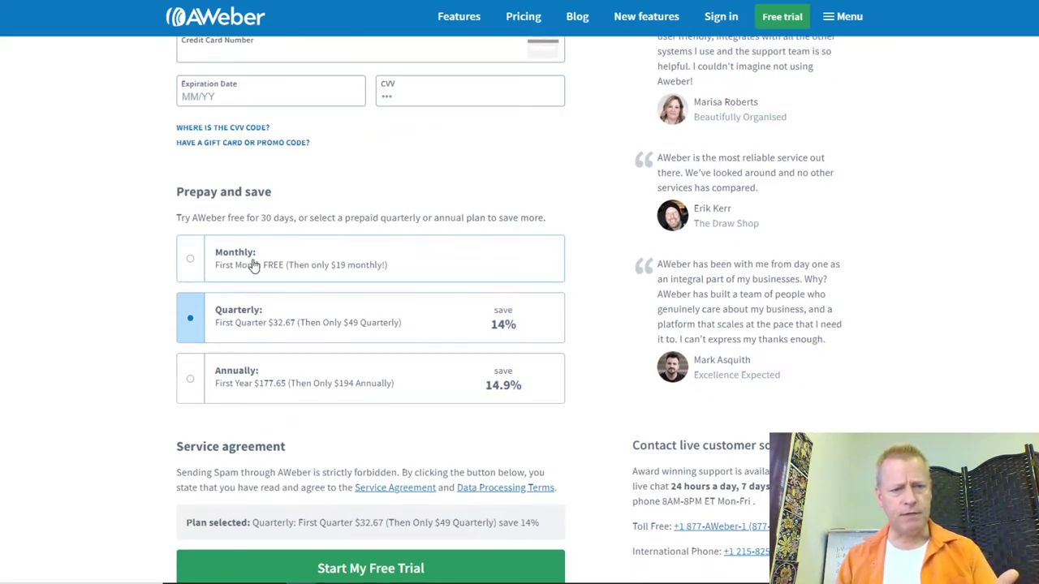
pyautogui.click(192, 260)
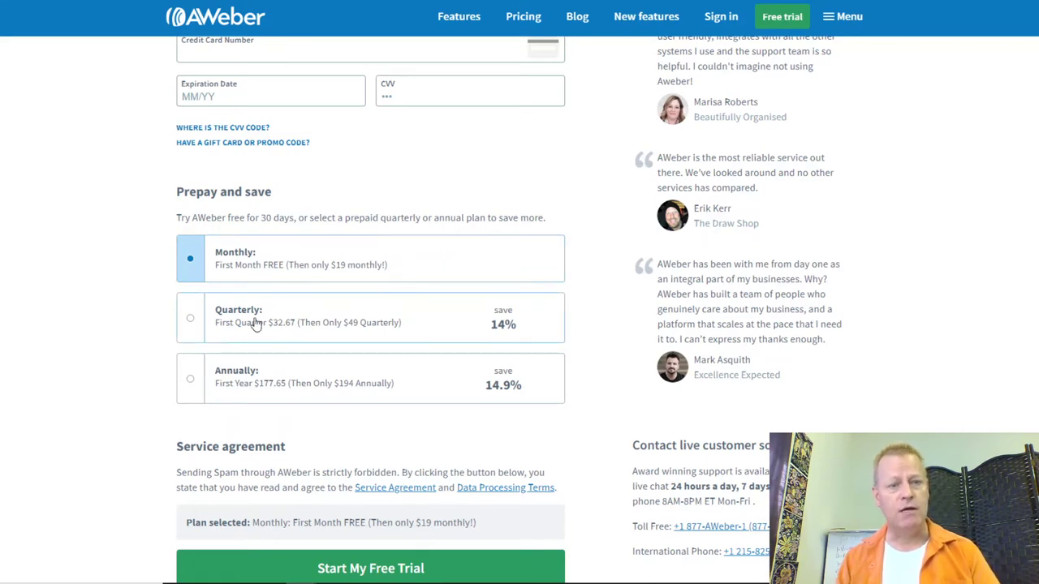
pyautogui.click(199, 321)
pyautogui.click(188, 378)
pyautogui.click(192, 321)
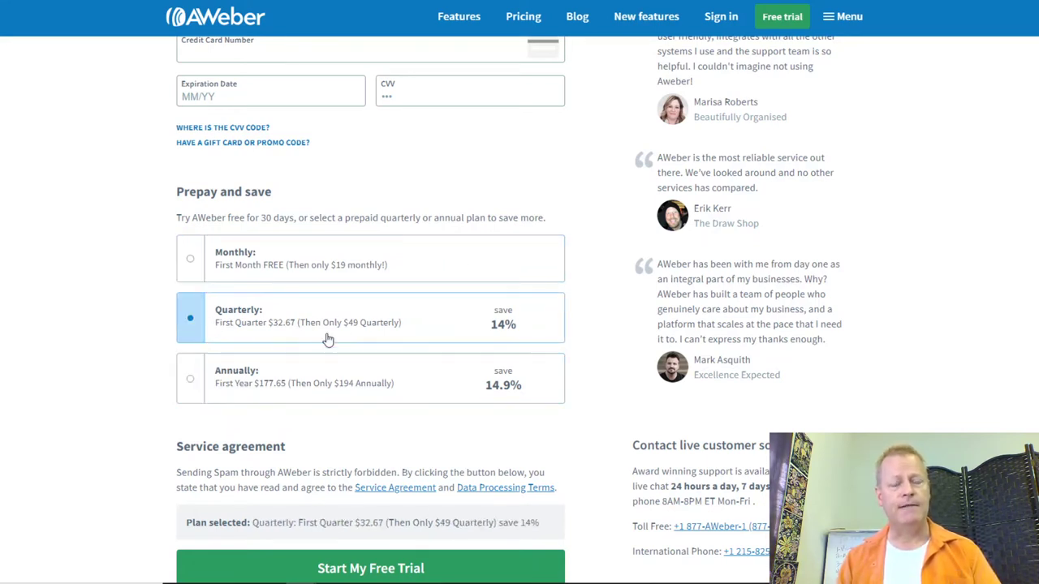
pyautogui.click(191, 261)
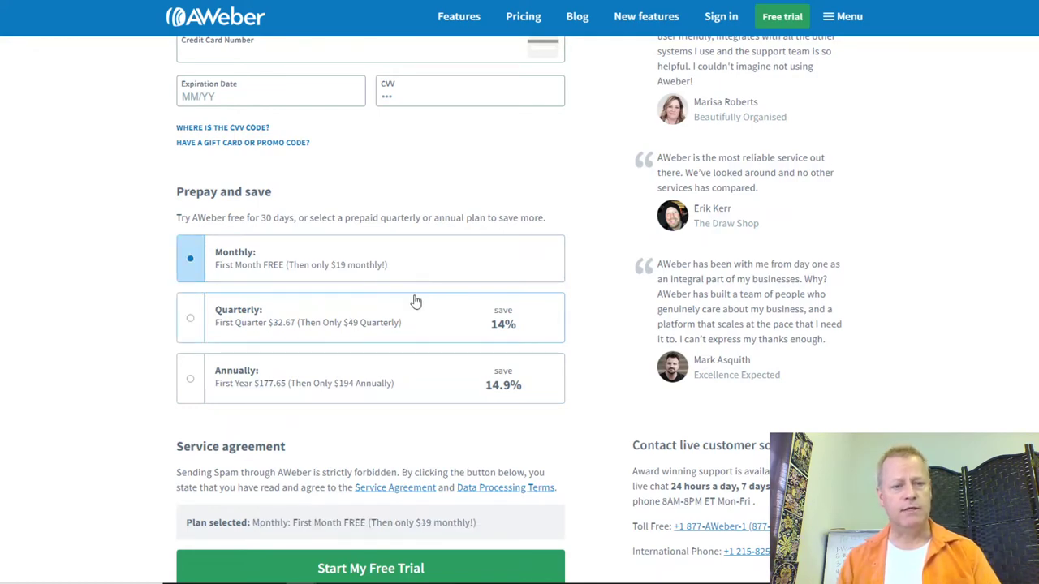
pyautogui.scroll(-3, 413, 296)
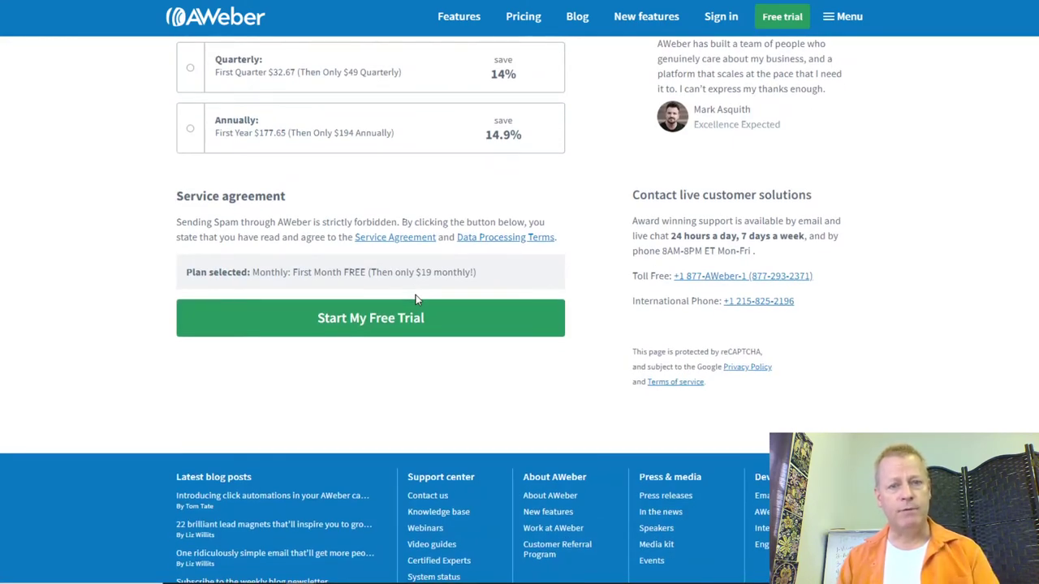
pyautogui.scroll(4, 416, 298)
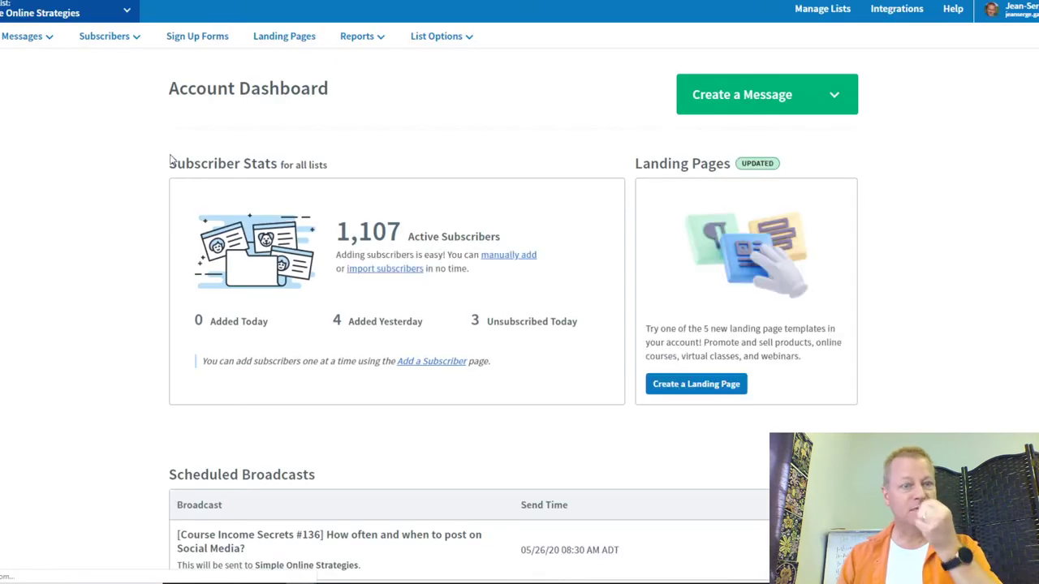
# Step: Look through the available mailing lists in the list selector, then close it
pyautogui.click(123, 10)
pyautogui.scroll(-3, 59, 207)
pyautogui.scroll(3, 59, 207)
pyautogui.click(84, 420)
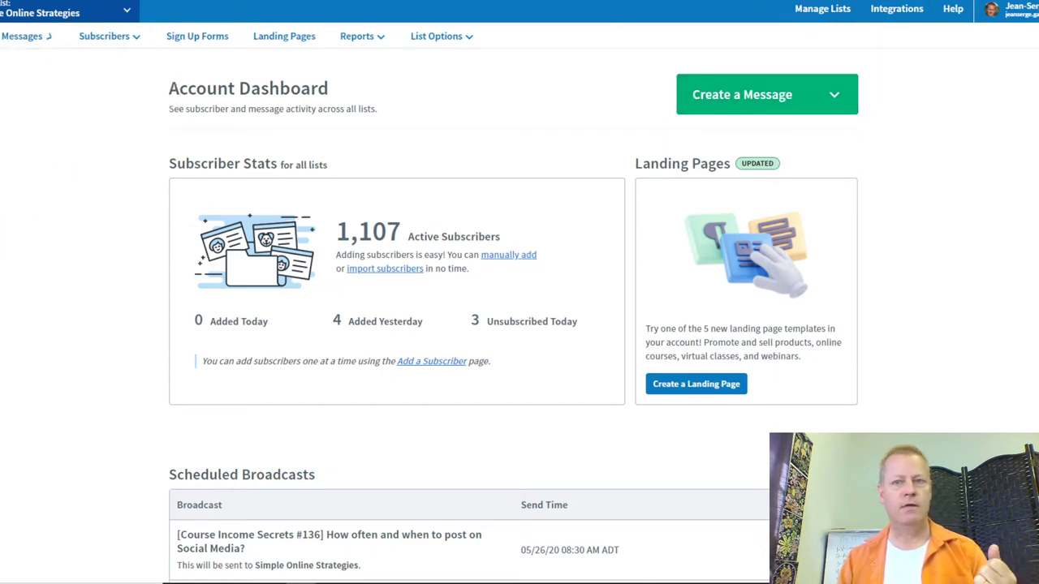
# Step: In Manage Lists, review the prefilled company and sender details and accept them
pyautogui.click(822, 9)
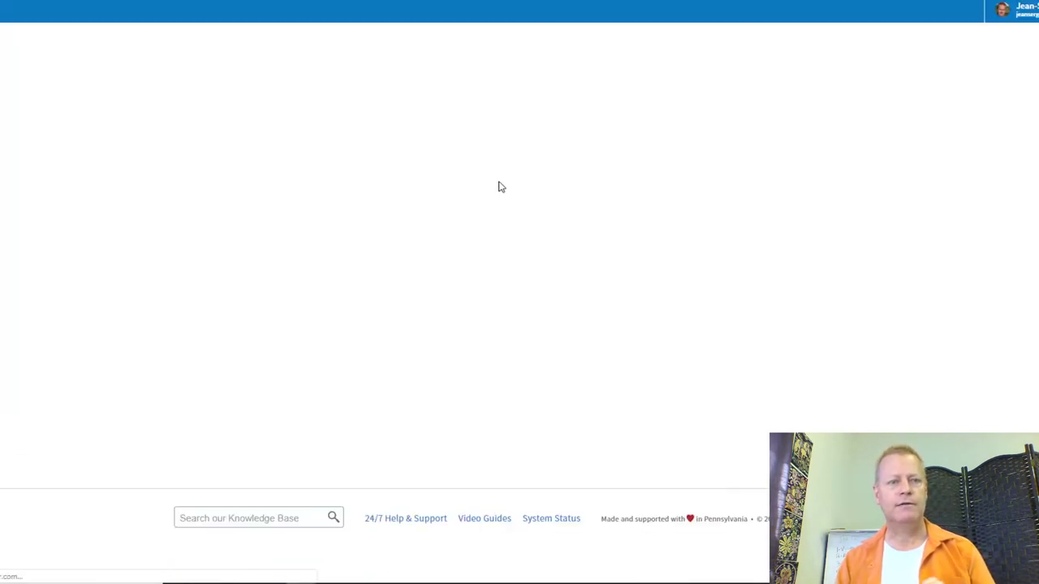
pyautogui.scroll(-3, 631, 257)
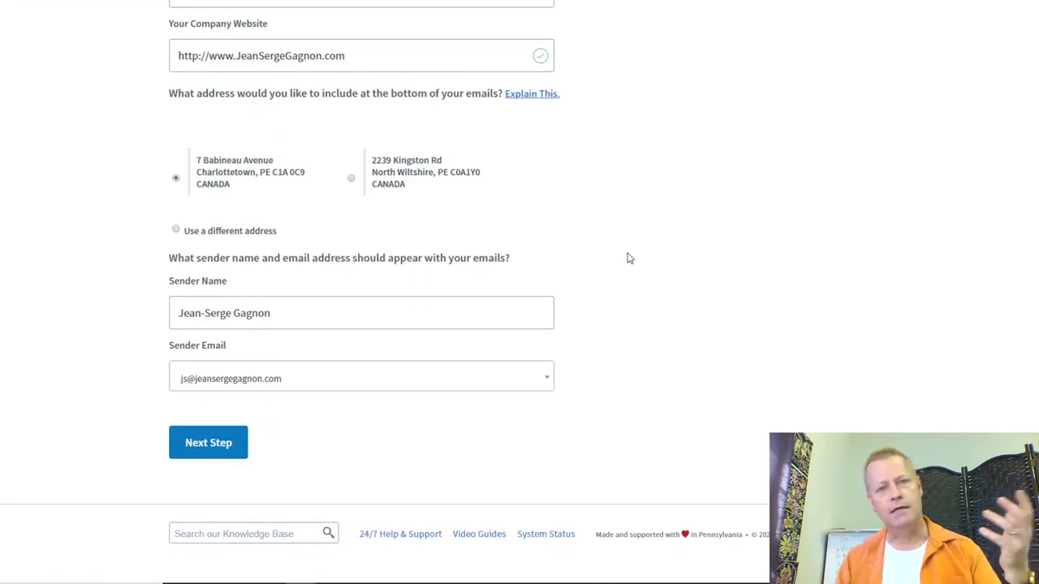
pyautogui.scroll(3, 637, 244)
pyautogui.scroll(-2, 632, 241)
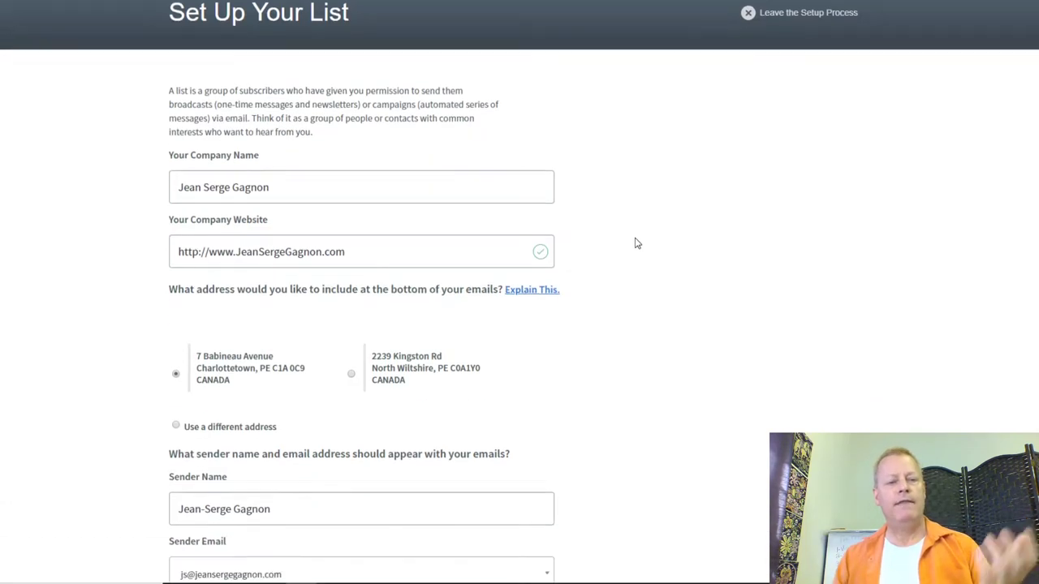
pyautogui.moveTo(304, 54); pyautogui.dragTo(135, 60)
pyautogui.click(714, 139)
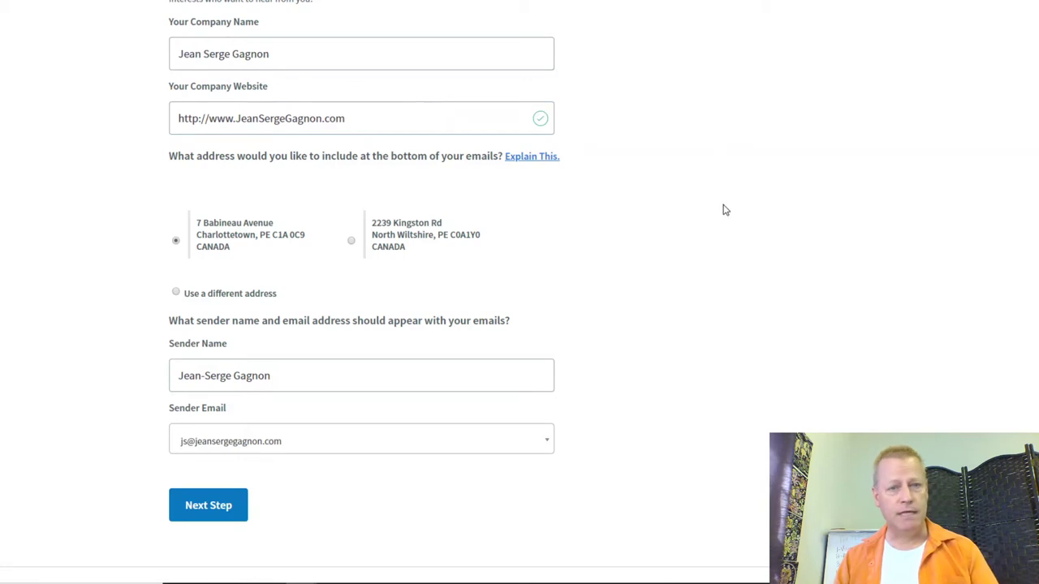
pyautogui.scroll(-2, 702, 234)
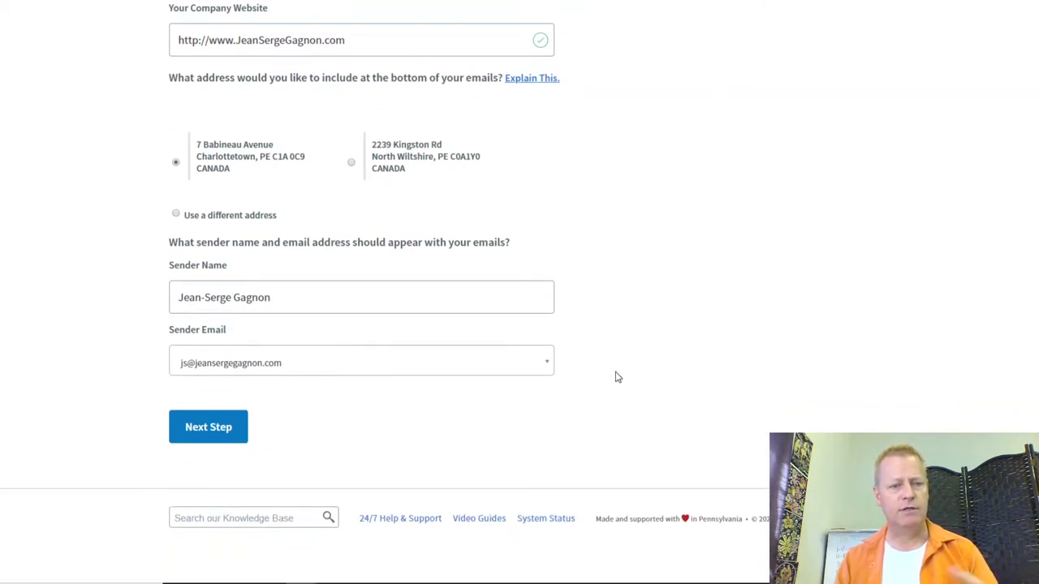
pyautogui.click(236, 430)
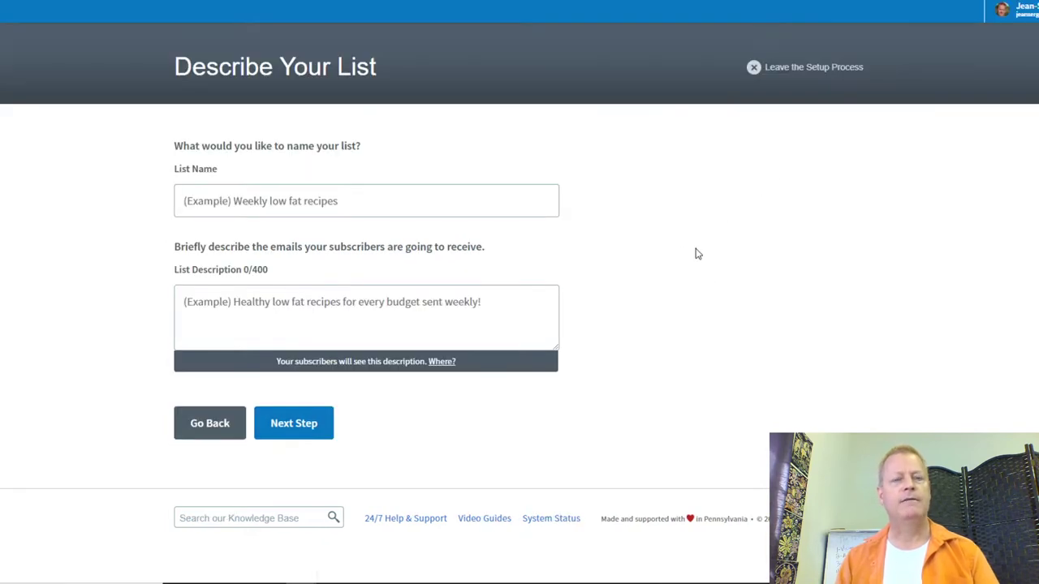
# Step: Name the list 'Test list for training' and describe it as 'This is the test list that I explained aweber with'
pyautogui.click(384, 200)
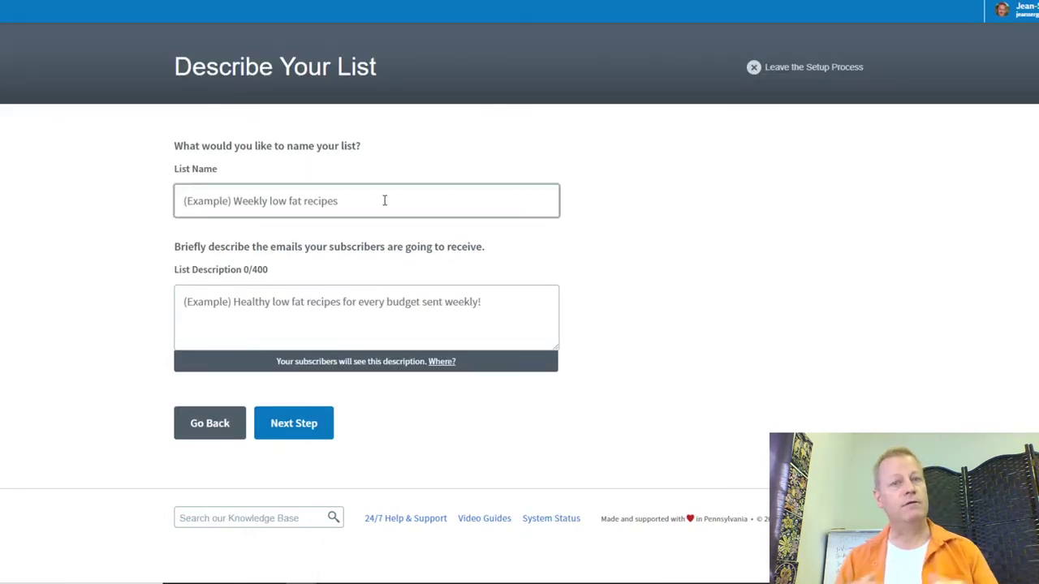
pyautogui.write('Tes')
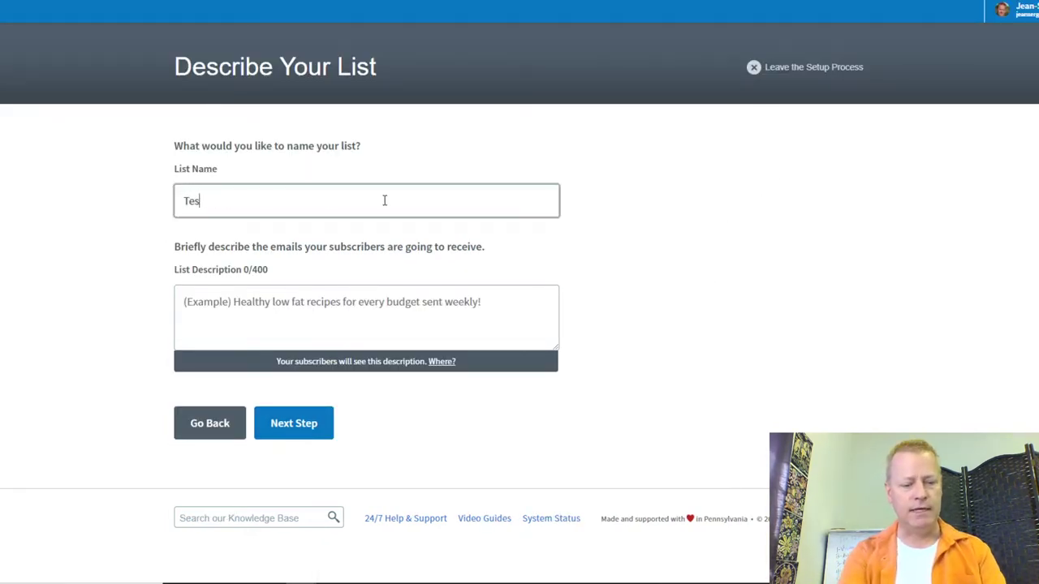
pyautogui.write('t list for training')
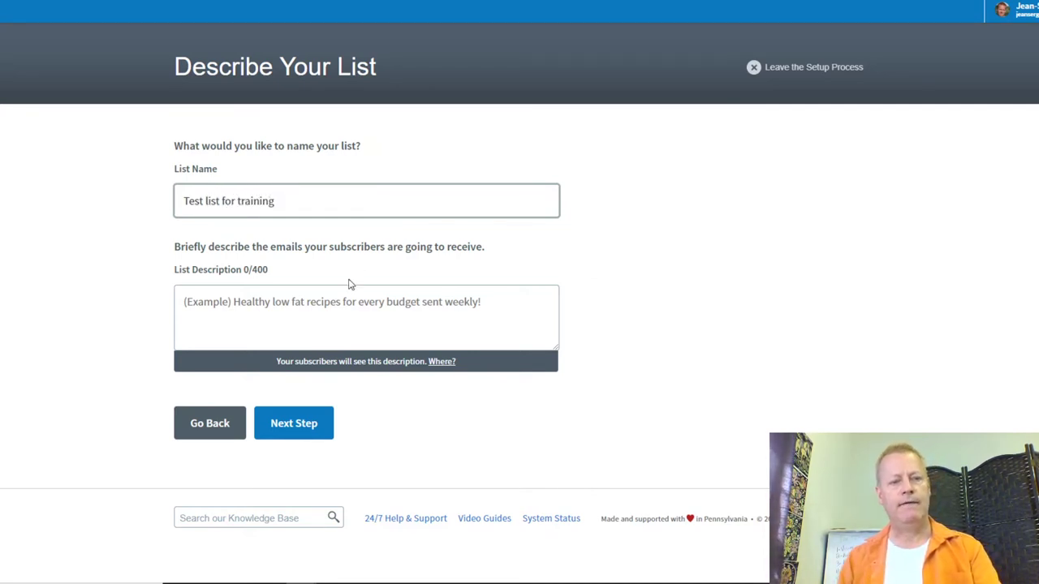
pyautogui.click(310, 297)
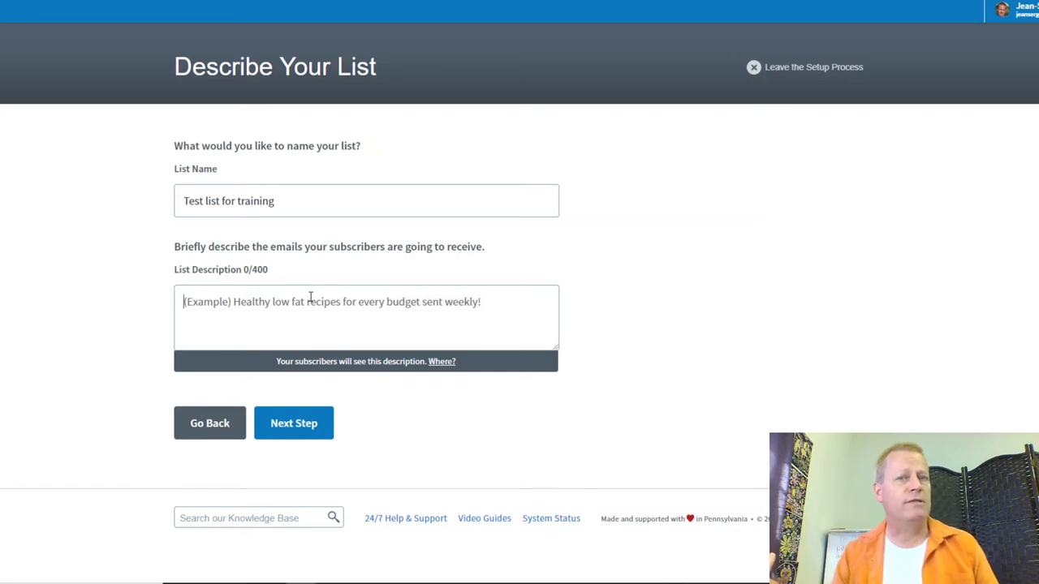
pyautogui.write('This is the test list that I explained e')
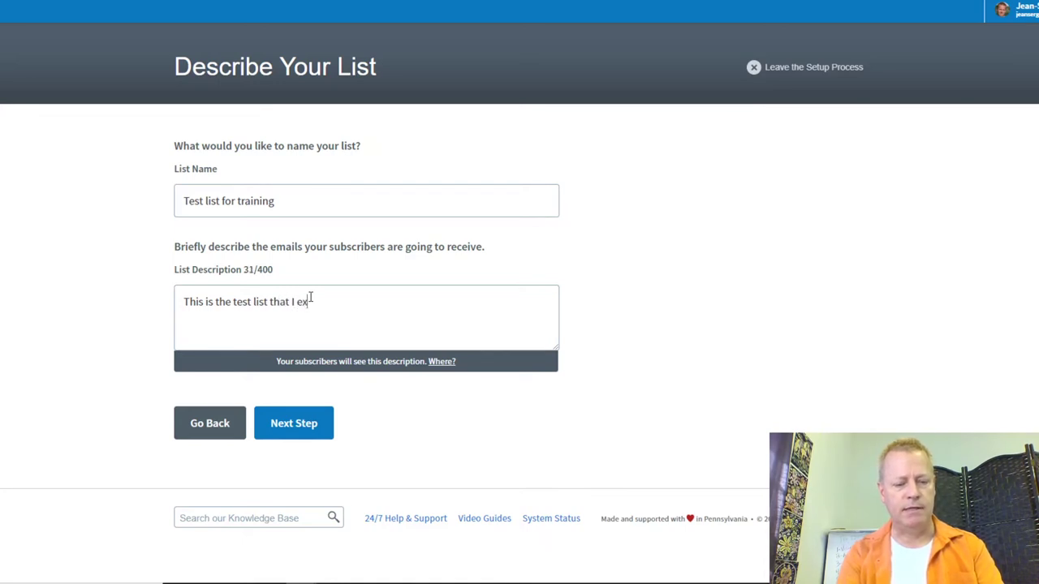
pyautogui.press('BackSpace')
pyautogui.write('abo')
pyautogui.press('BackSpace')
pyautogui.press('BackSpace')
pyautogui.press('BackSpace')
pyautogui.write('aweber with')
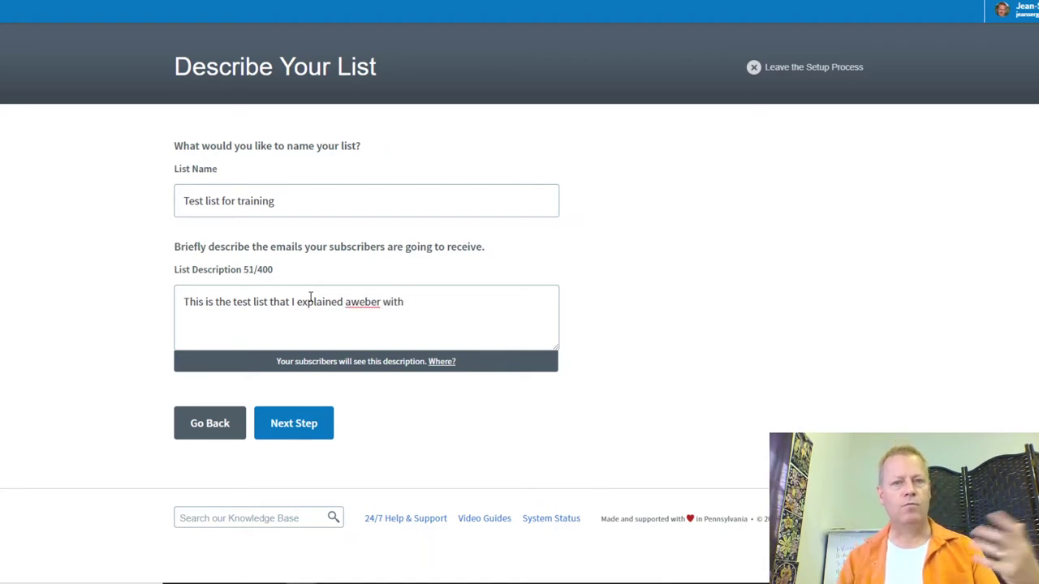
pyautogui.click(302, 436)
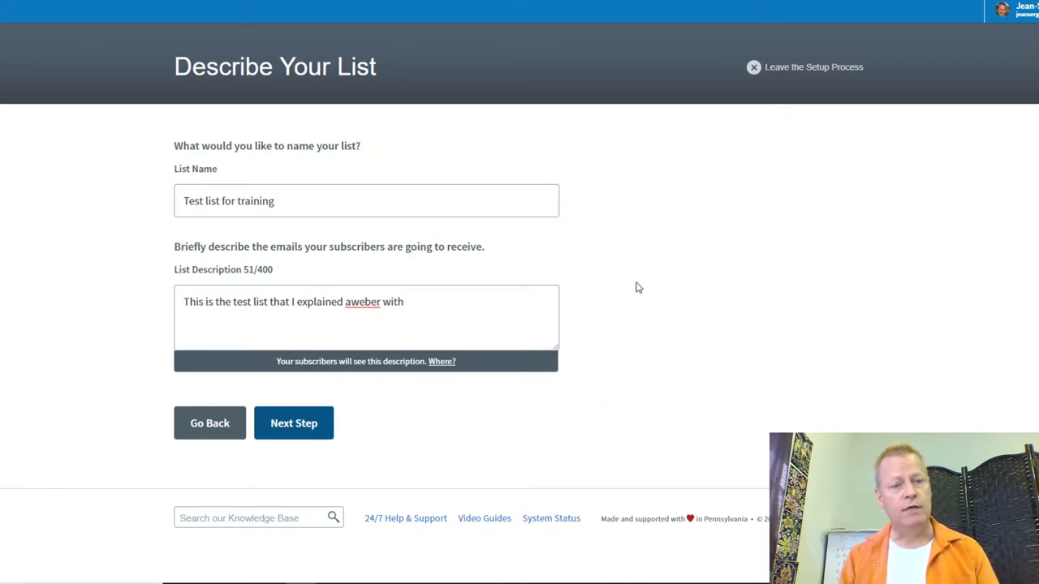
# Step: Approve the confirmation message to create 'Test list for training' and return to the dashboard
pyautogui.click(294, 423)
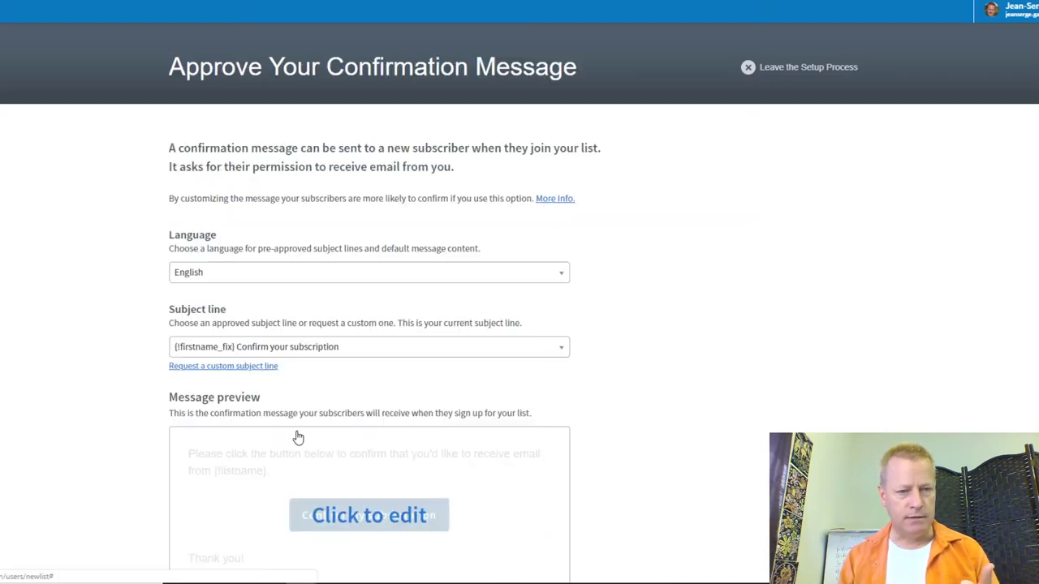
pyautogui.scroll(-1, 608, 300)
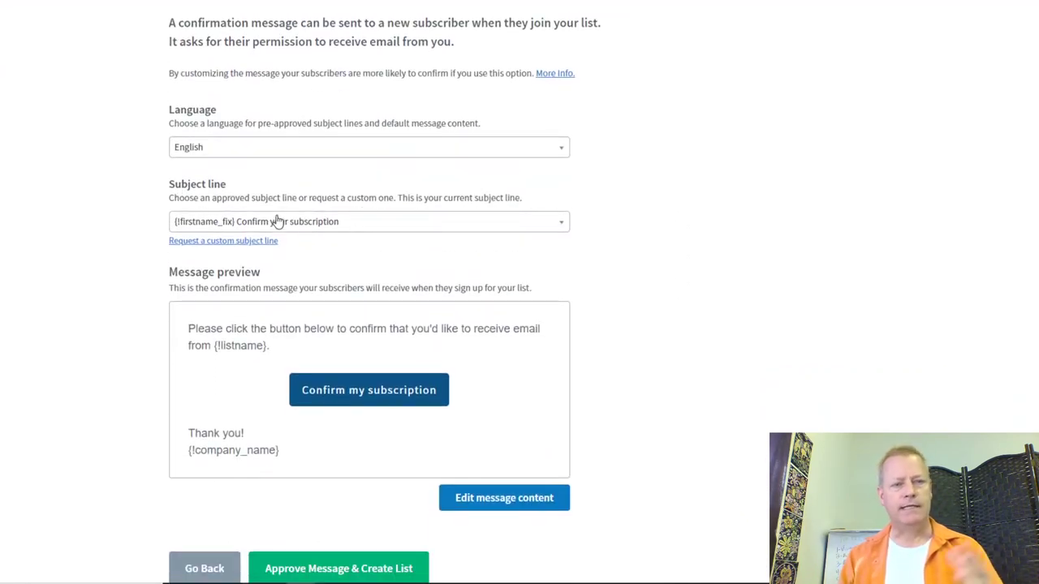
pyautogui.scroll(-2, 480, 373)
pyautogui.click(365, 440)
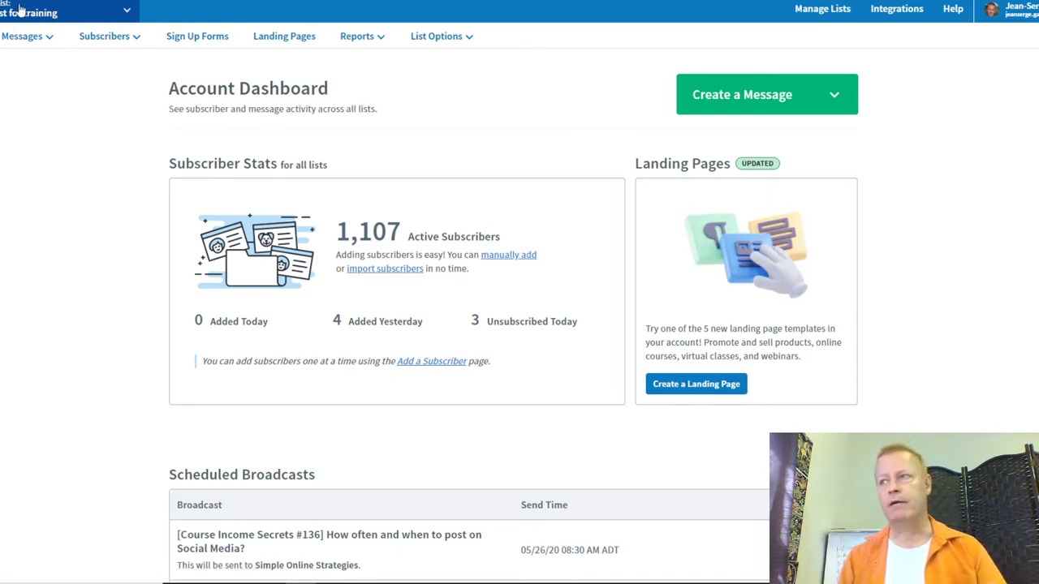
pyautogui.click(79, 46)
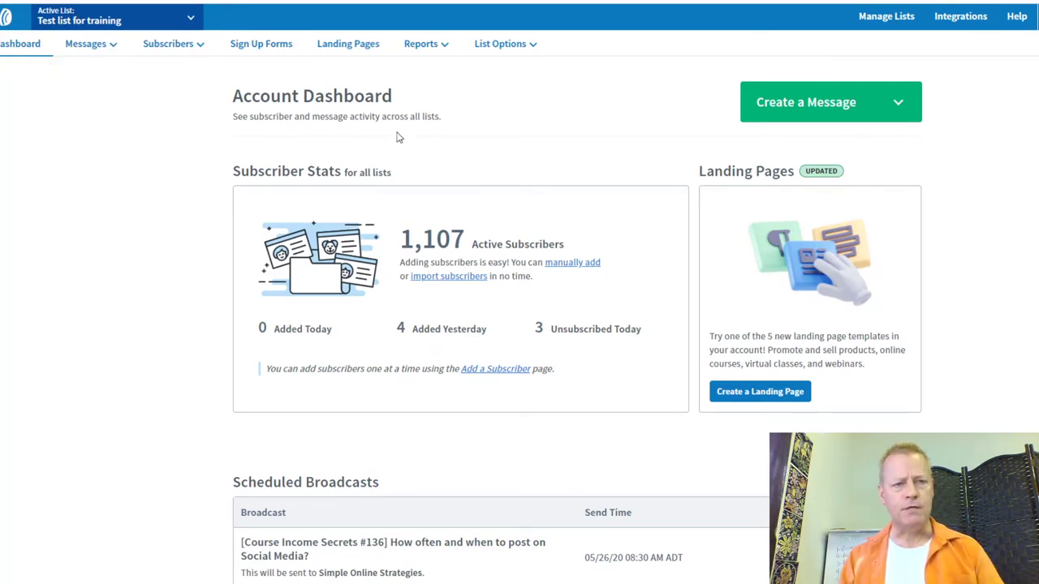
# Step: Start a drag-and-drop message with the subject 'Email 1' and save it to Drafts
pyautogui.click(828, 111)
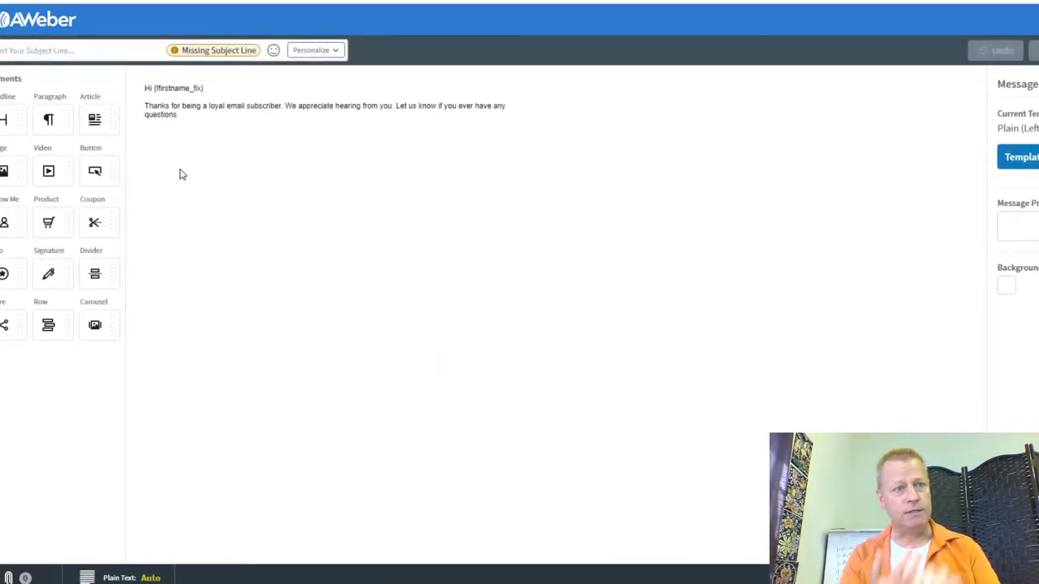
pyautogui.click(49, 54)
pyautogui.write('Email 1')
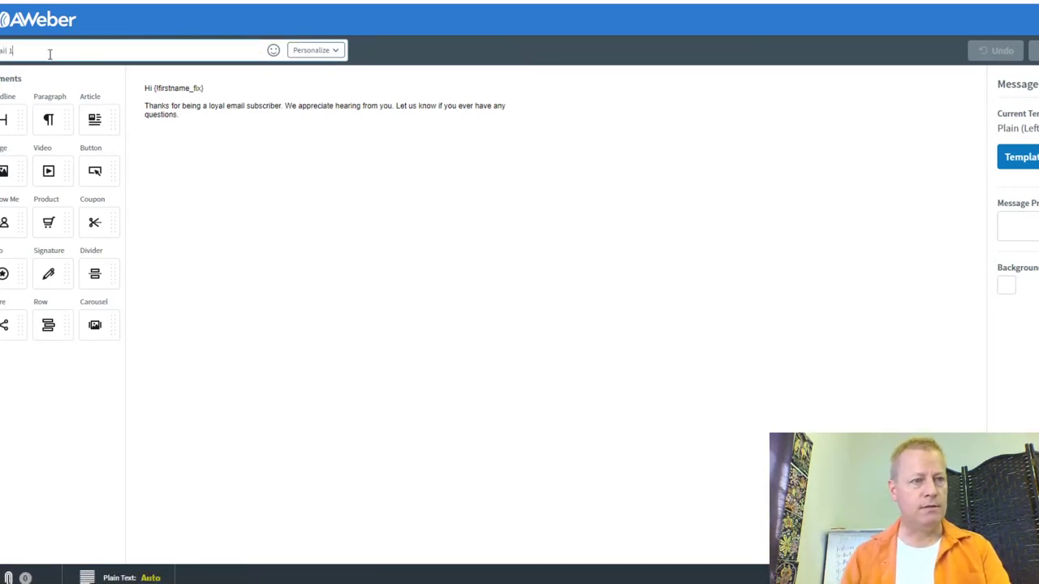
pyautogui.click(221, 122)
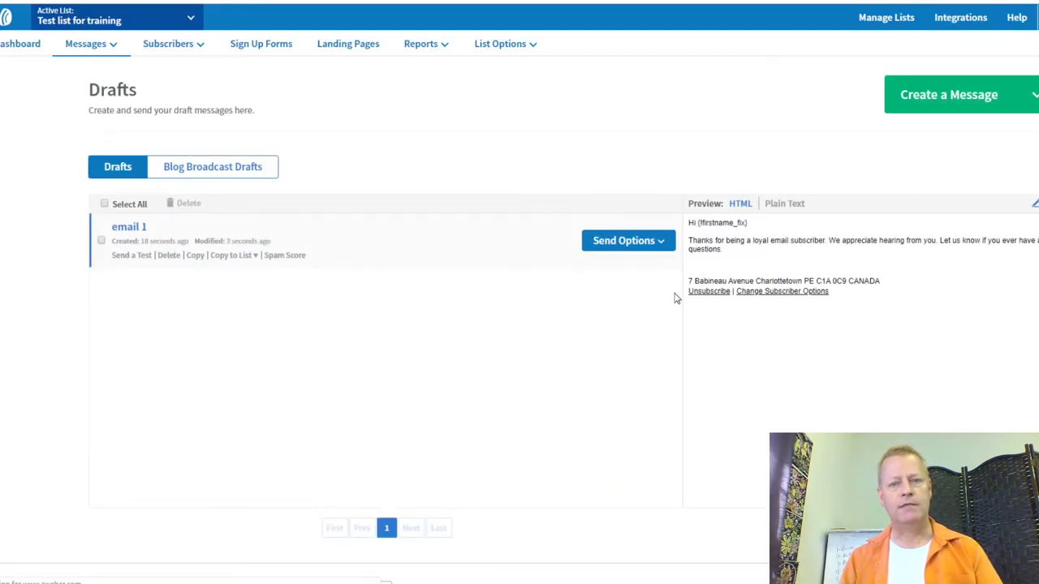
# Step: Add email 1 to the follow-up series, then start a new drag-and-drop email
pyautogui.click(655, 241)
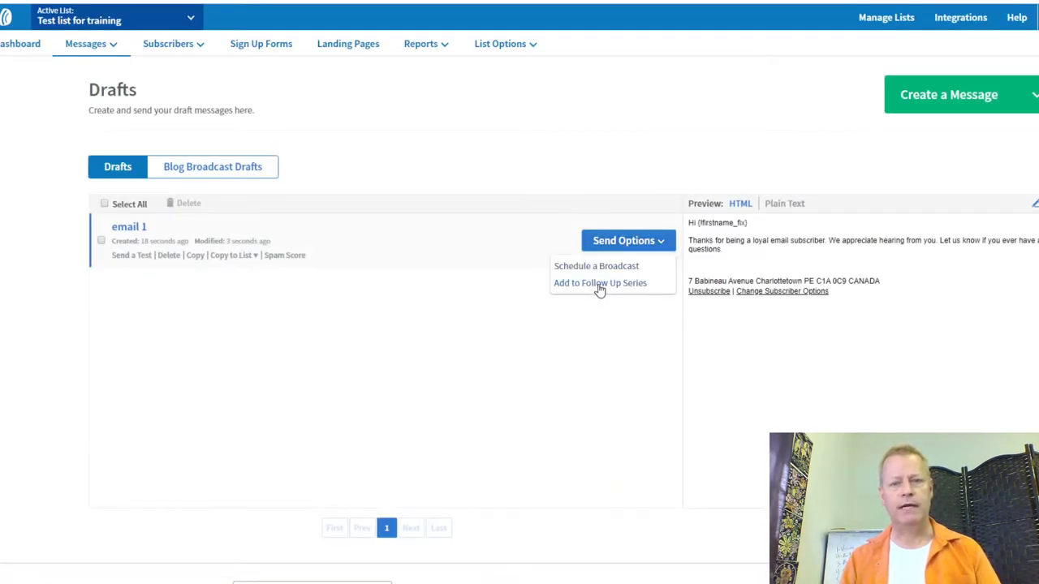
pyautogui.click(599, 284)
pyautogui.click(811, 239)
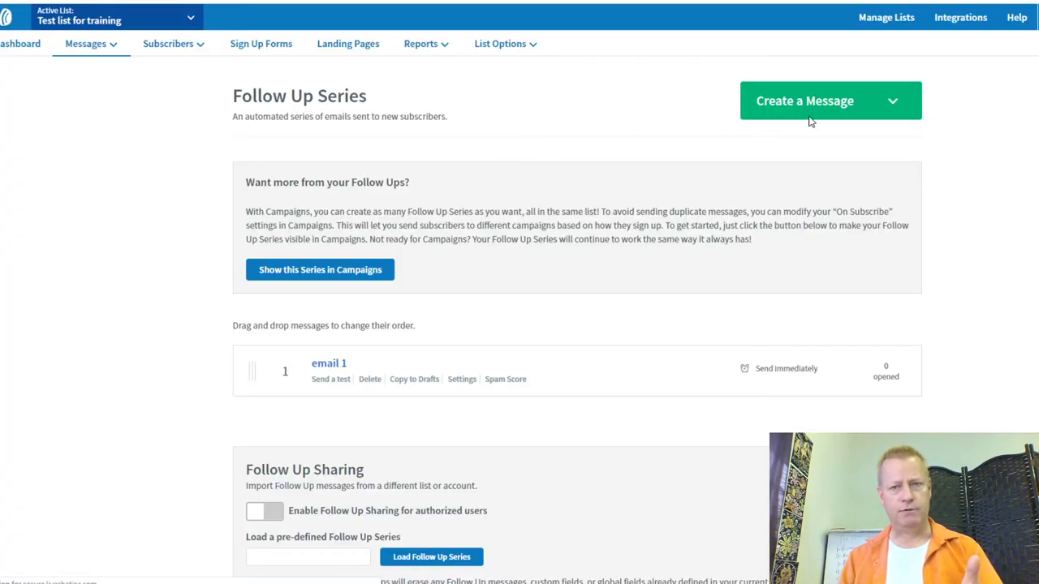
pyautogui.click(810, 117)
pyautogui.click(822, 140)
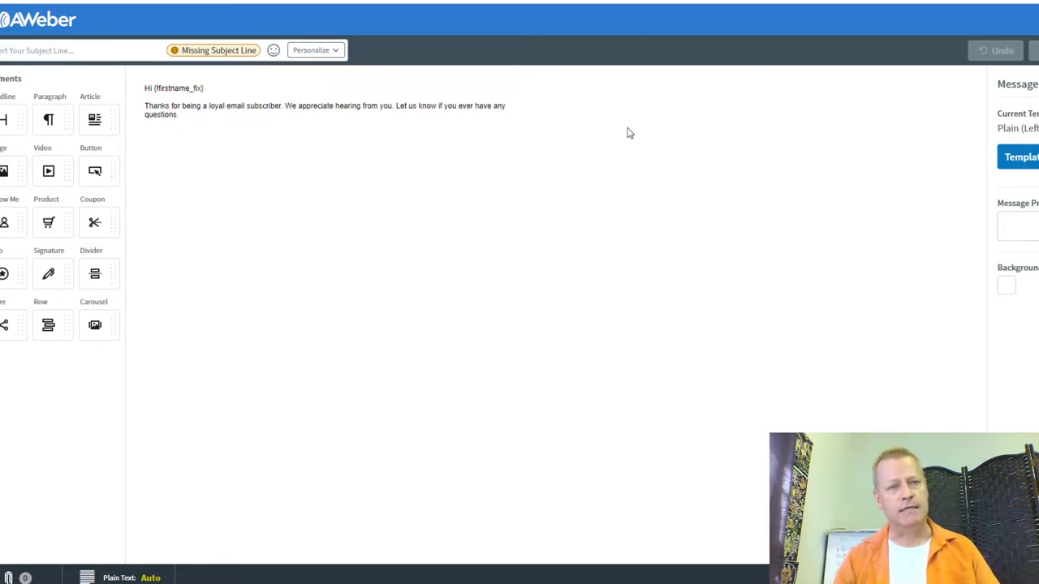
# Step: Give the new message the subject 'Email 2' and save it without making a template
pyautogui.click(84, 53)
pyautogui.write('Email2')
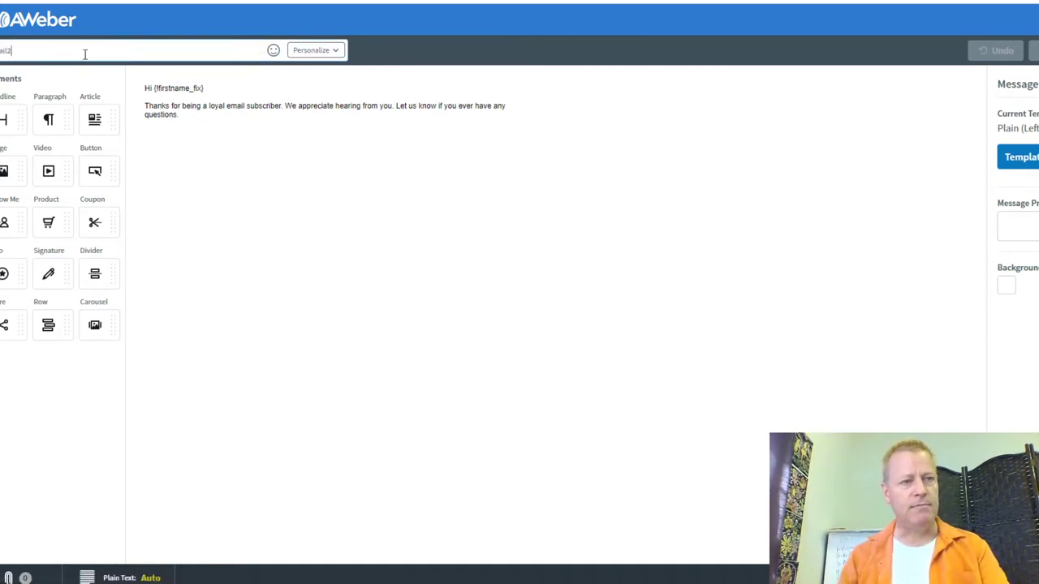
pyautogui.press('BackSpace')
pyautogui.write('2')
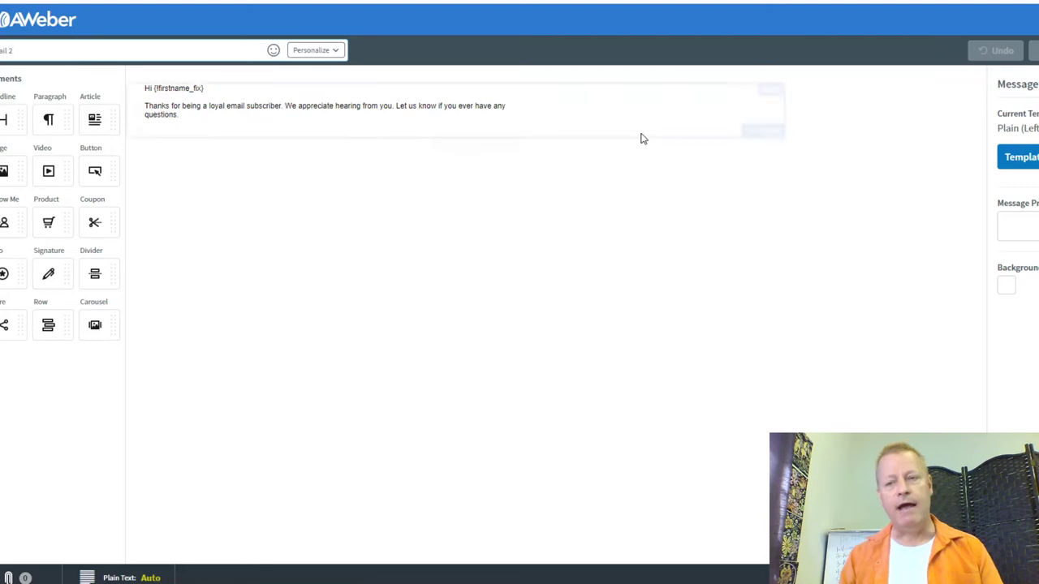
pyautogui.click(1012, 158)
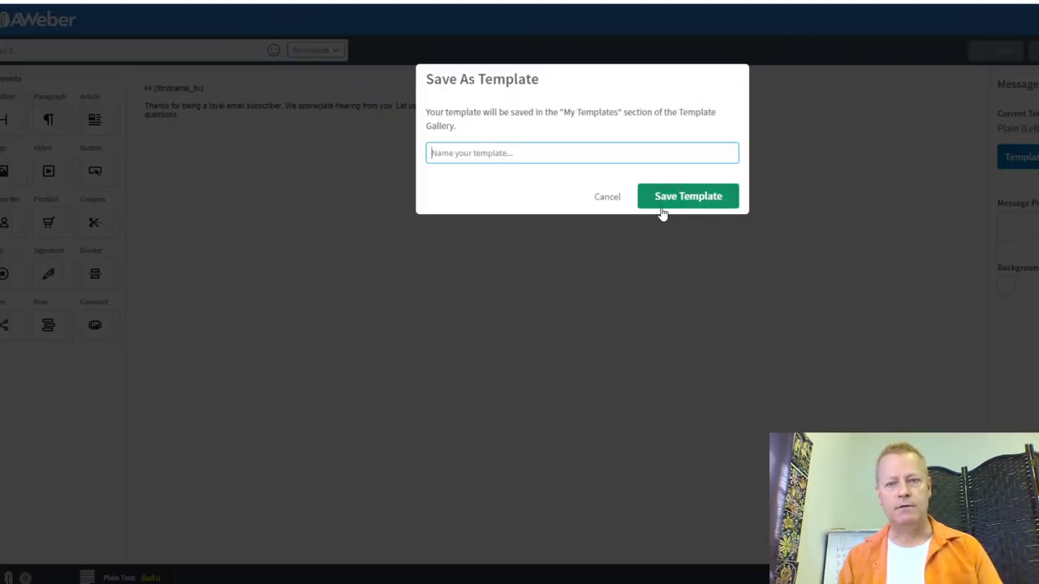
pyautogui.click(609, 198)
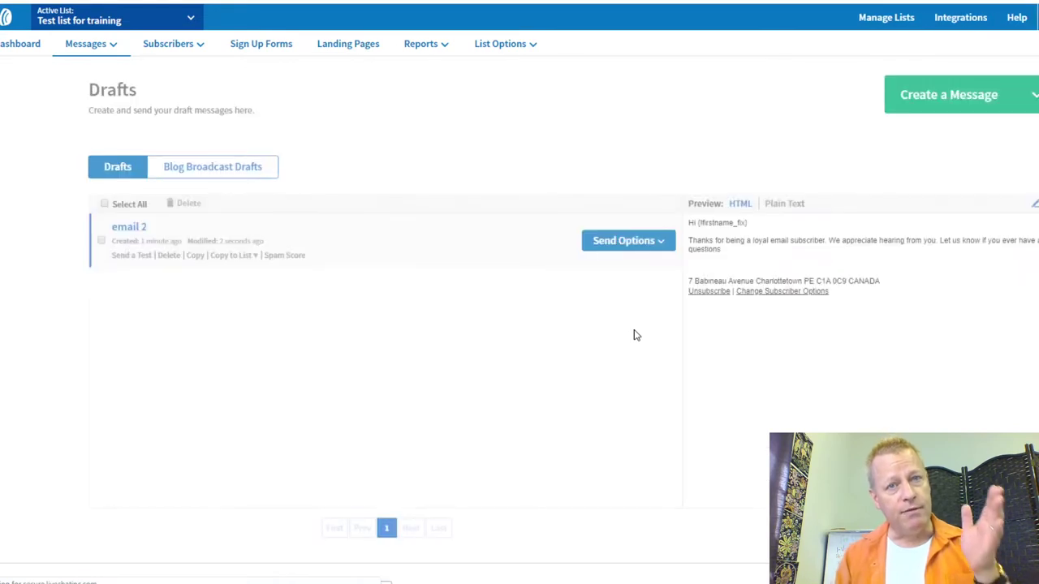
# Step: Add email 2 to the follow-up series, sending 1 day after email 1
pyautogui.click(634, 241)
pyautogui.click(604, 283)
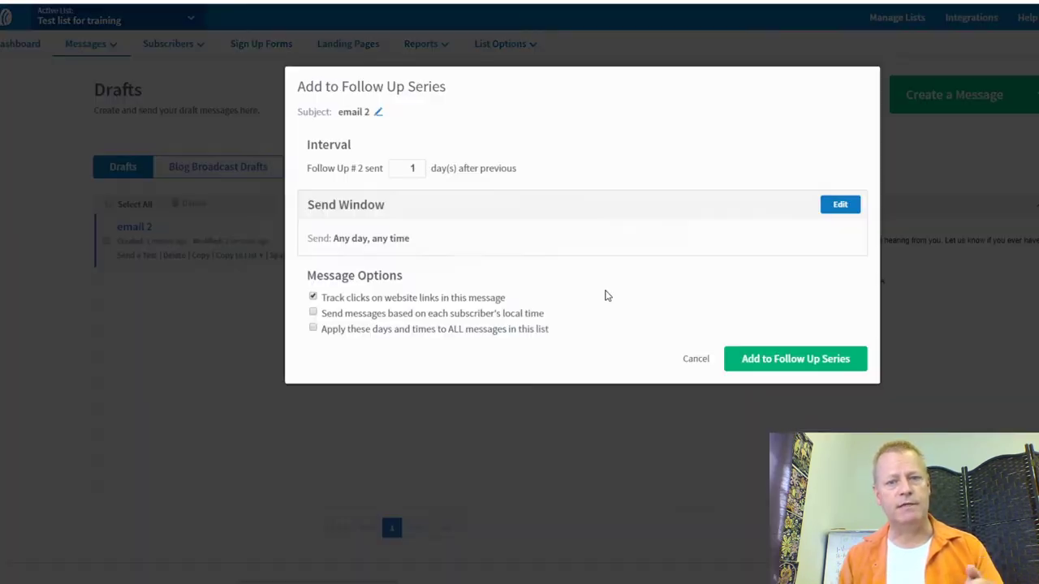
pyautogui.click(771, 359)
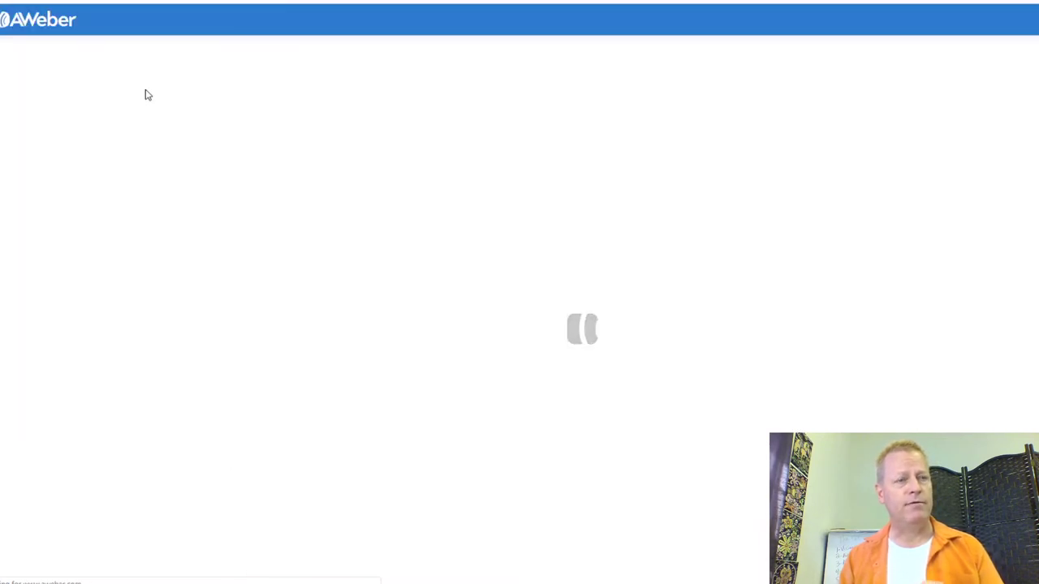
# Step: Give the message the subject 'Email 3' and save it to Drafts
pyautogui.click(118, 52)
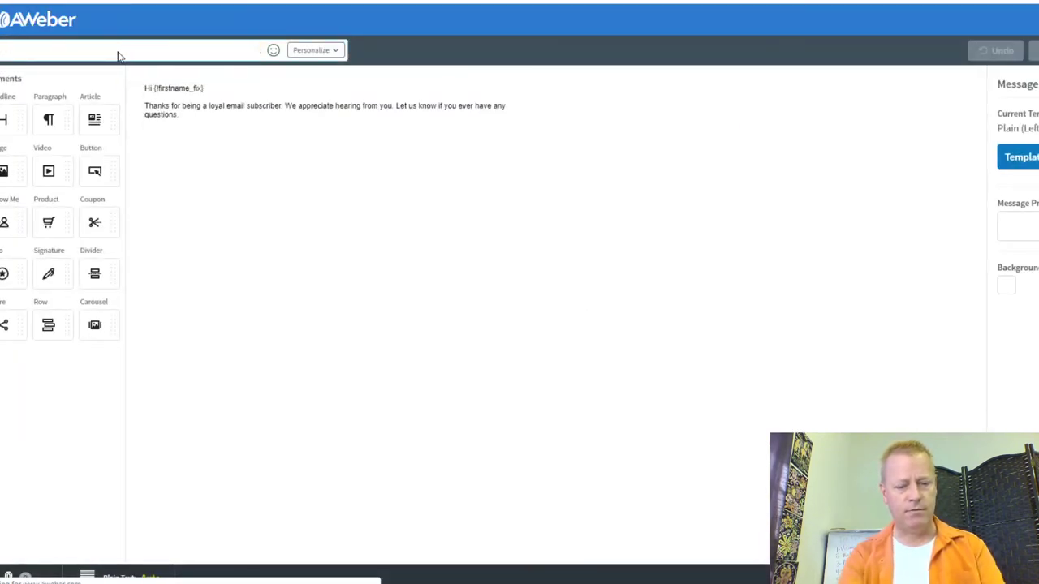
pyautogui.write('Email 3')
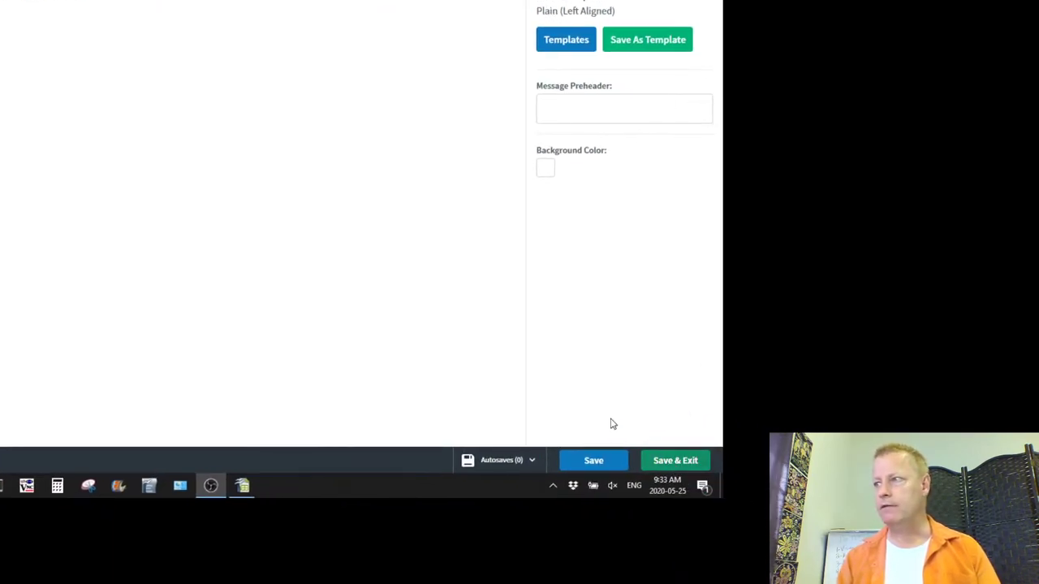
pyautogui.click(675, 460)
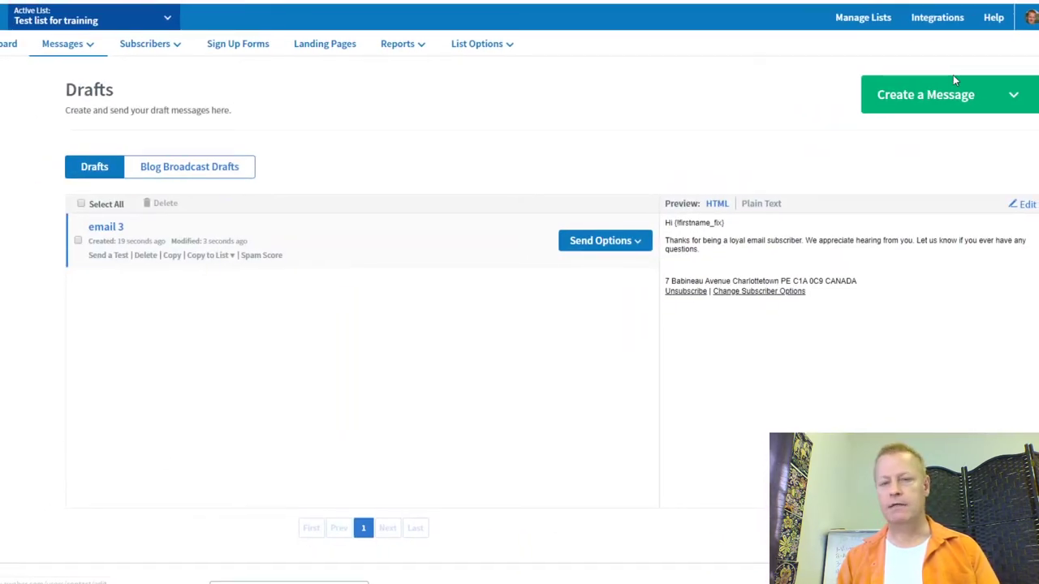
# Step: Add email 3 to the follow-up series as its third message
pyautogui.click(638, 252)
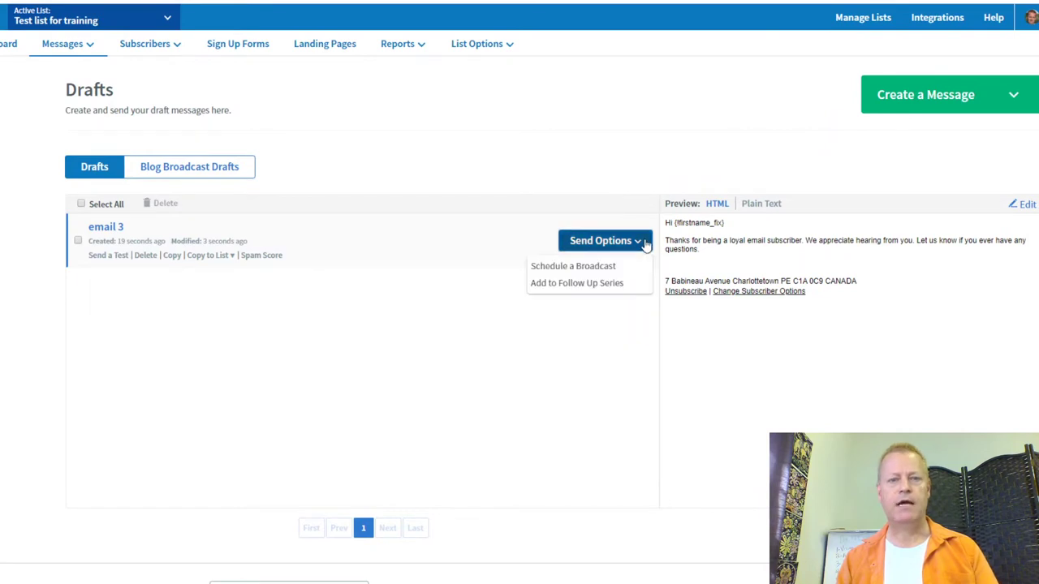
pyautogui.click(580, 283)
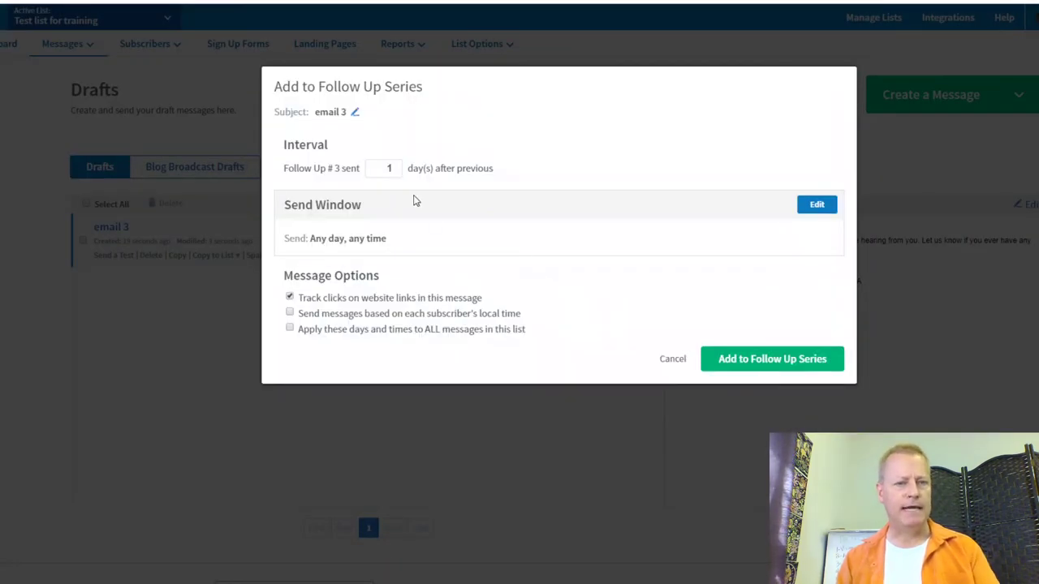
pyautogui.click(763, 364)
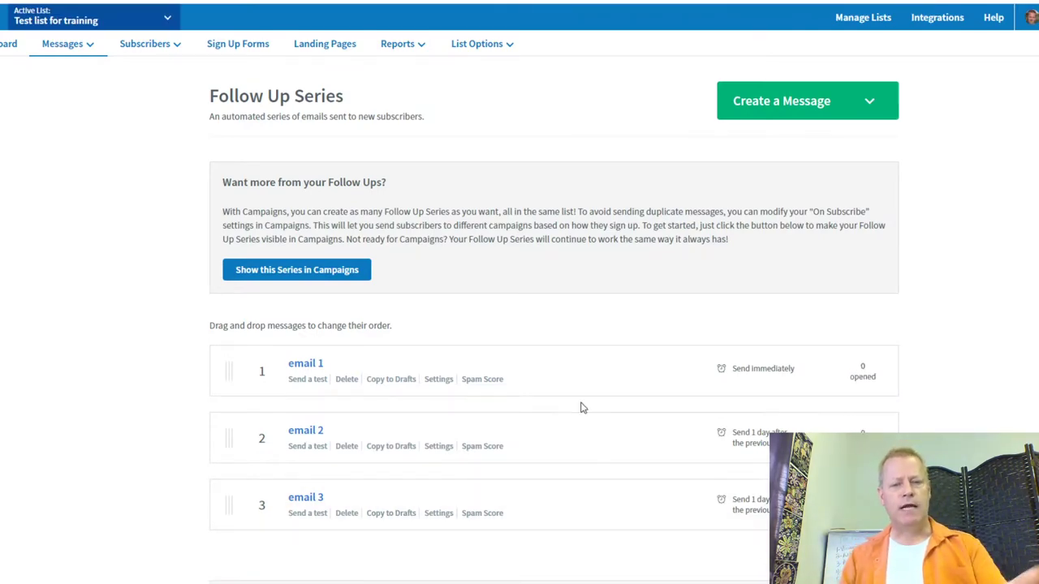
# Step: Show the follow-up series in Campaigns and go to the Campaigns page
pyautogui.scroll(-2, 581, 409)
pyautogui.scroll(2, 578, 310)
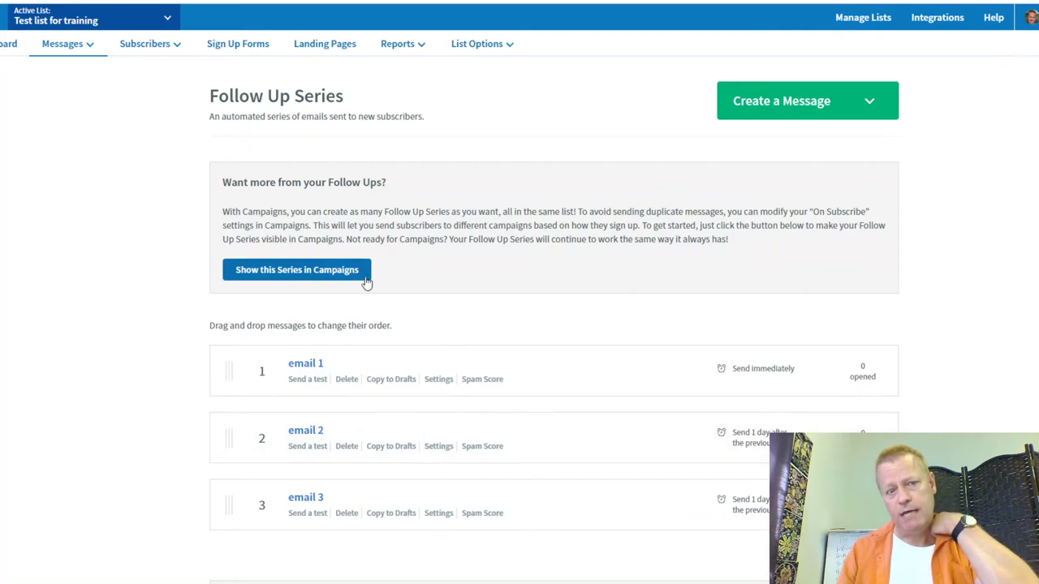
pyautogui.click(327, 271)
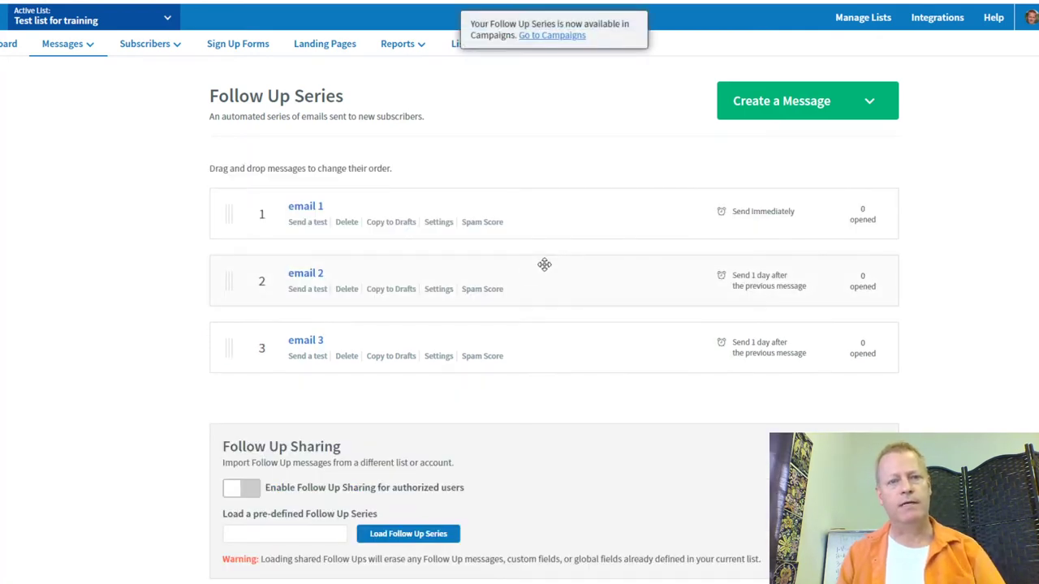
pyautogui.click(551, 36)
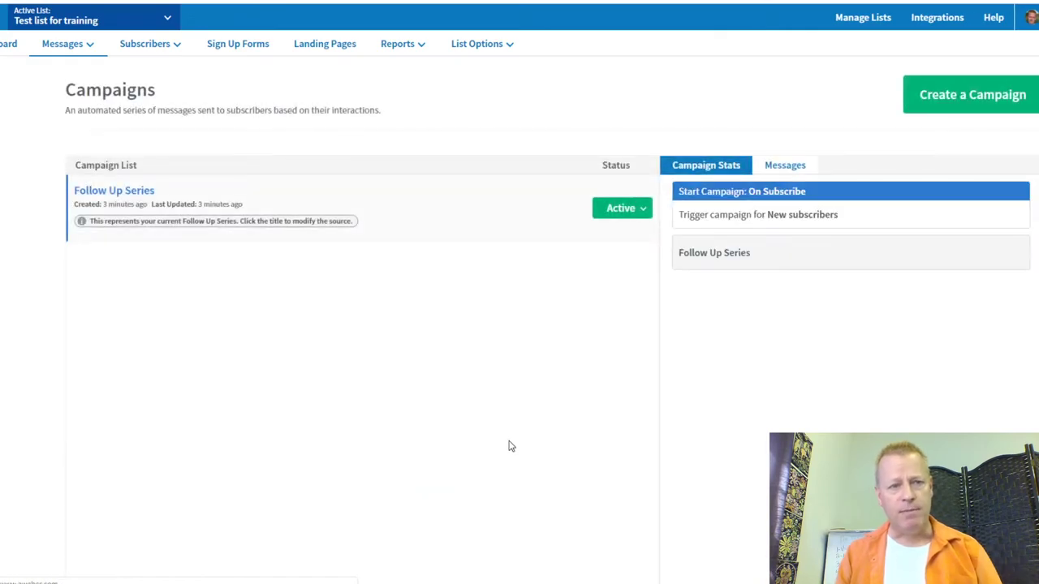
# Step: Create a blank campaign named 'After buying'
pyautogui.click(973, 107)
pyautogui.click(482, 166)
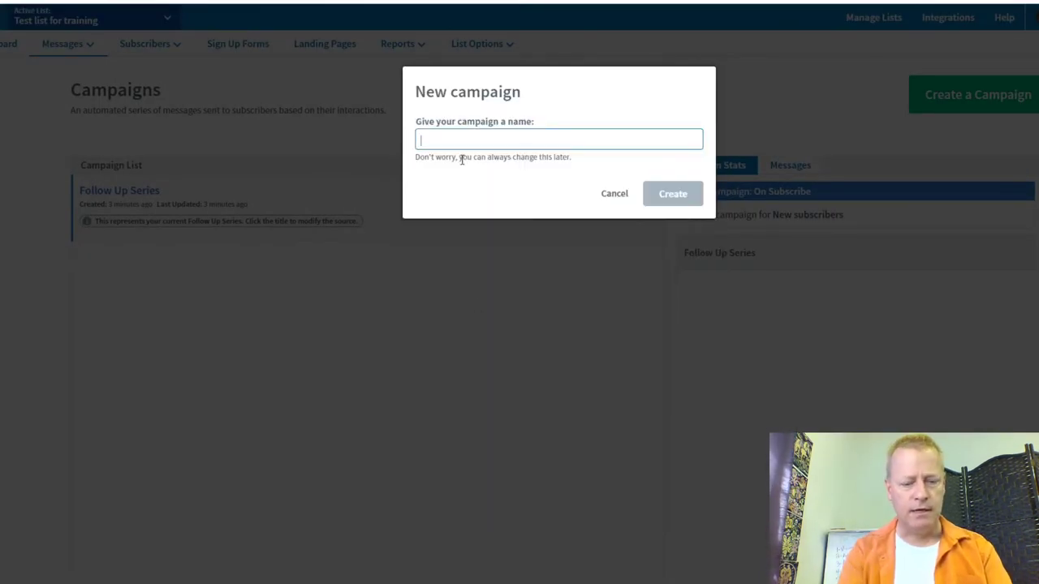
pyautogui.write('After buying')
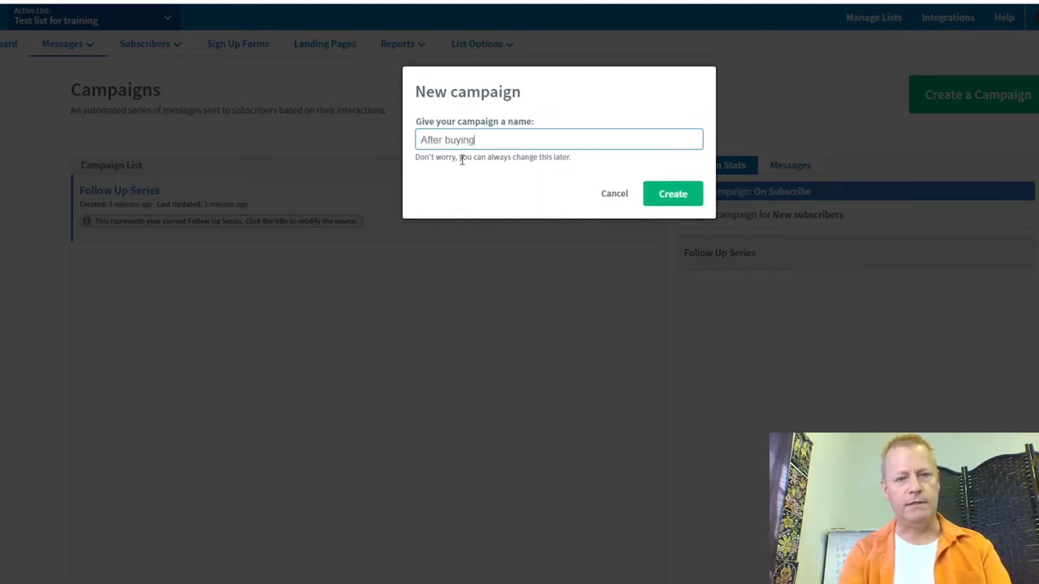
pyautogui.click(667, 193)
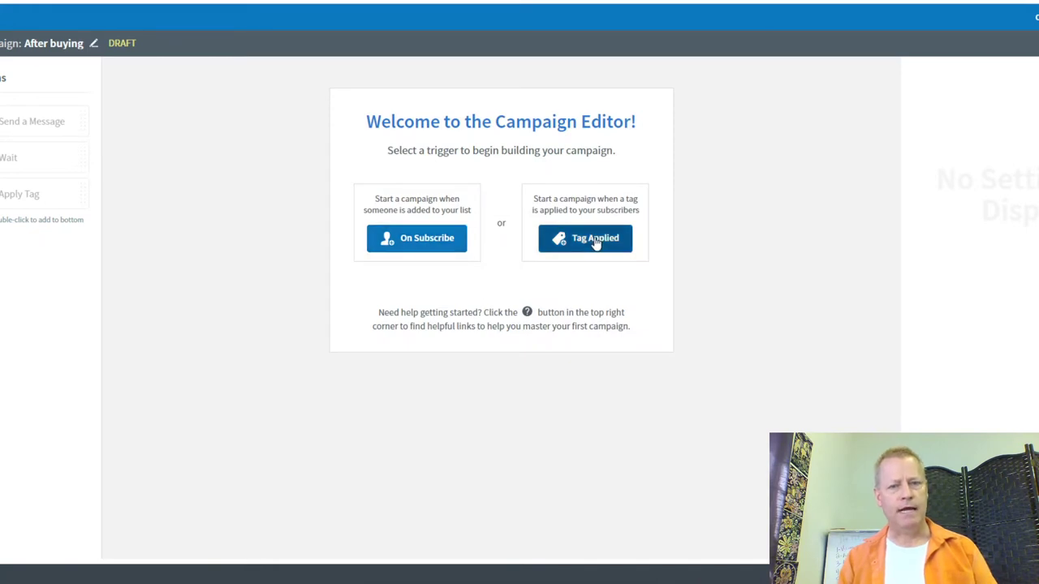
# Step: Trigger the campaign when the 'buyer' tag is applied and add a Send Message step
pyautogui.click(592, 240)
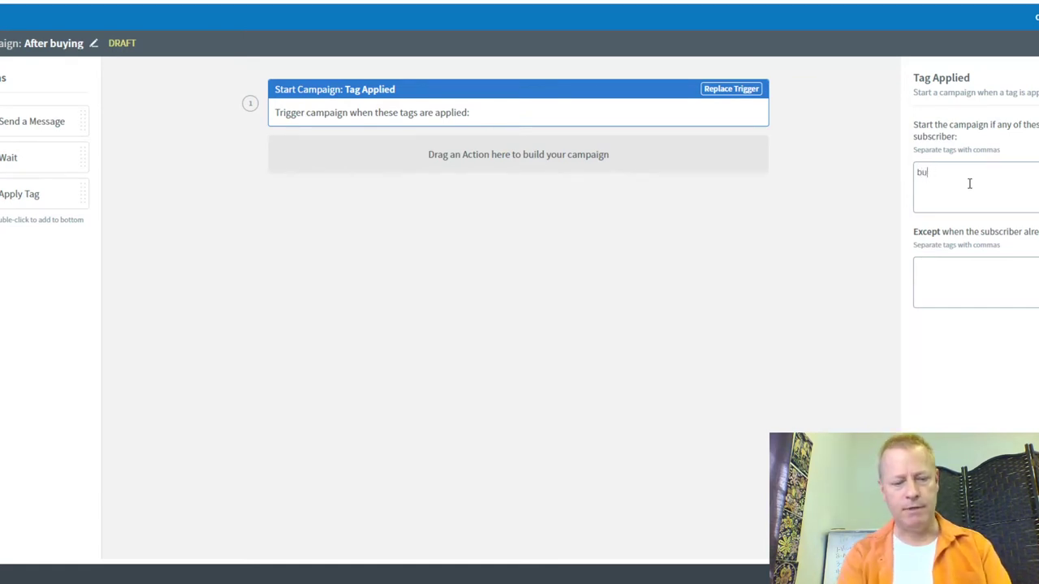
pyautogui.click(953, 263)
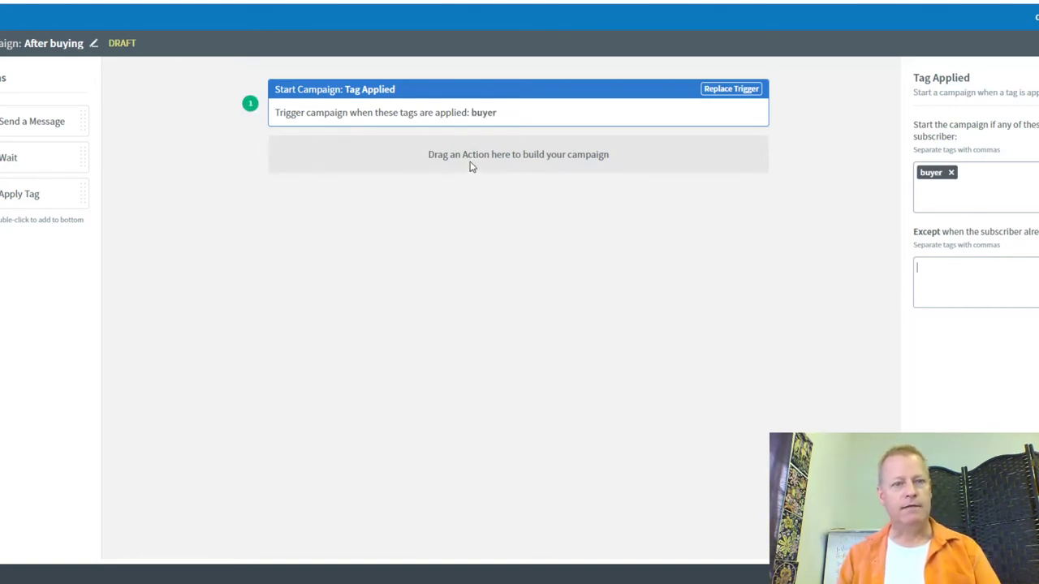
pyautogui.moveTo(48, 121); pyautogui.dragTo(430, 156)
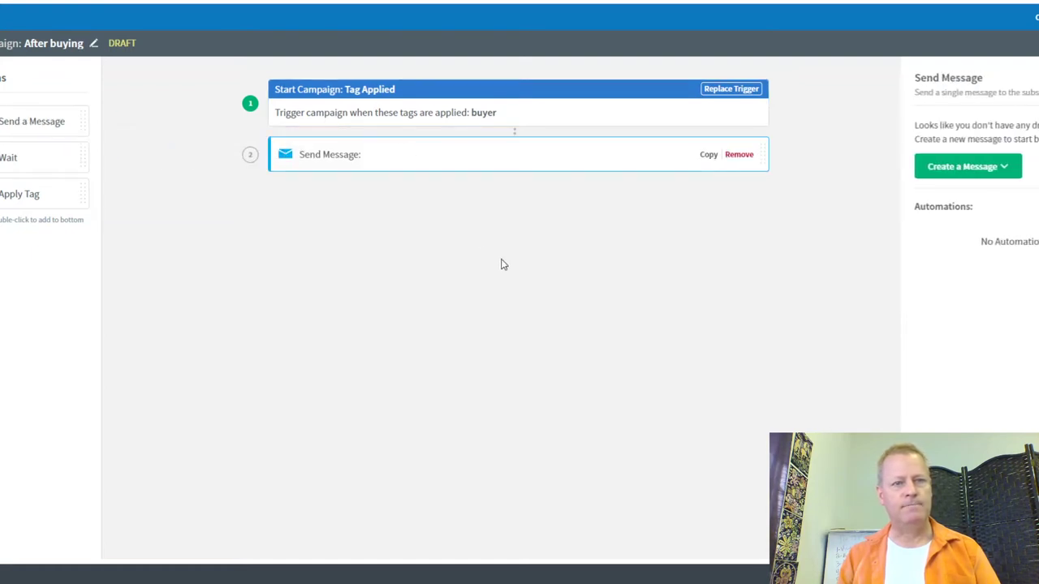
# Step: Create a new message for the Send Message step with the subject 'thanks for buying'
pyautogui.click(981, 172)
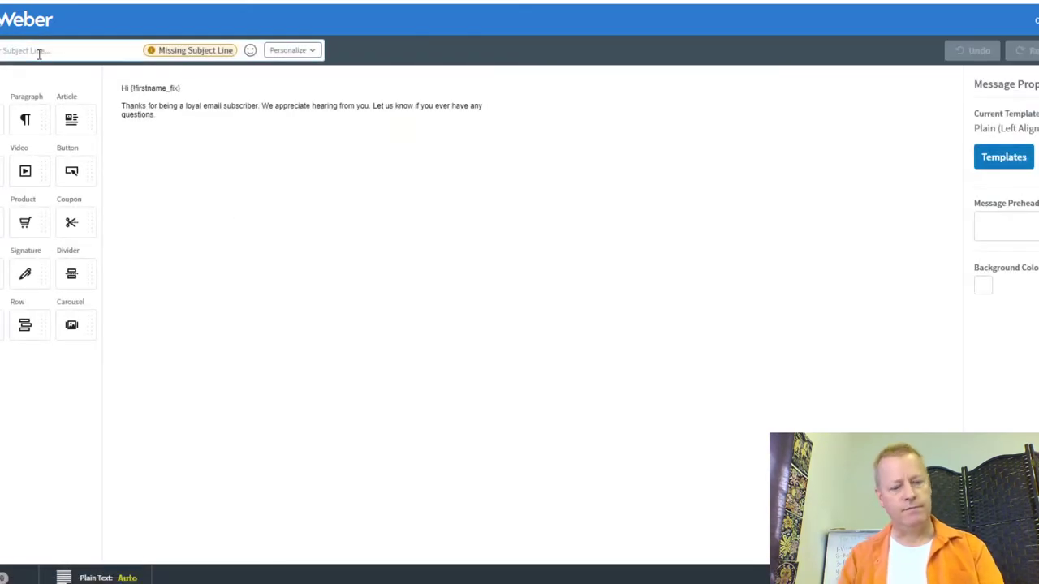
pyautogui.click(37, 50)
pyautogui.write('buy')
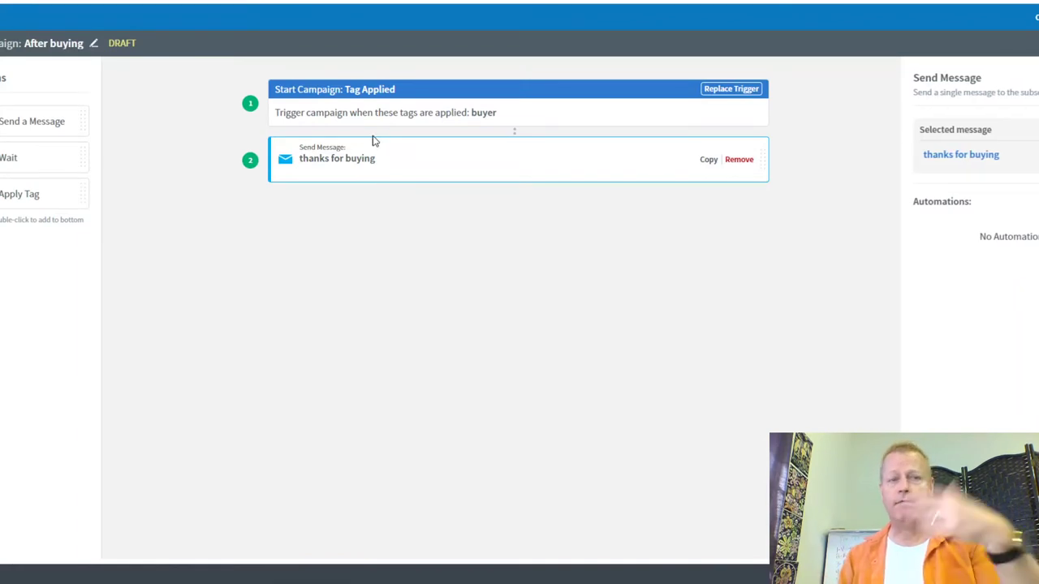
# Step: Add a 1-day wait and a second message step with the subject 'Did you hear about'
pyautogui.moveTo(39, 155); pyautogui.dragTo(398, 189)
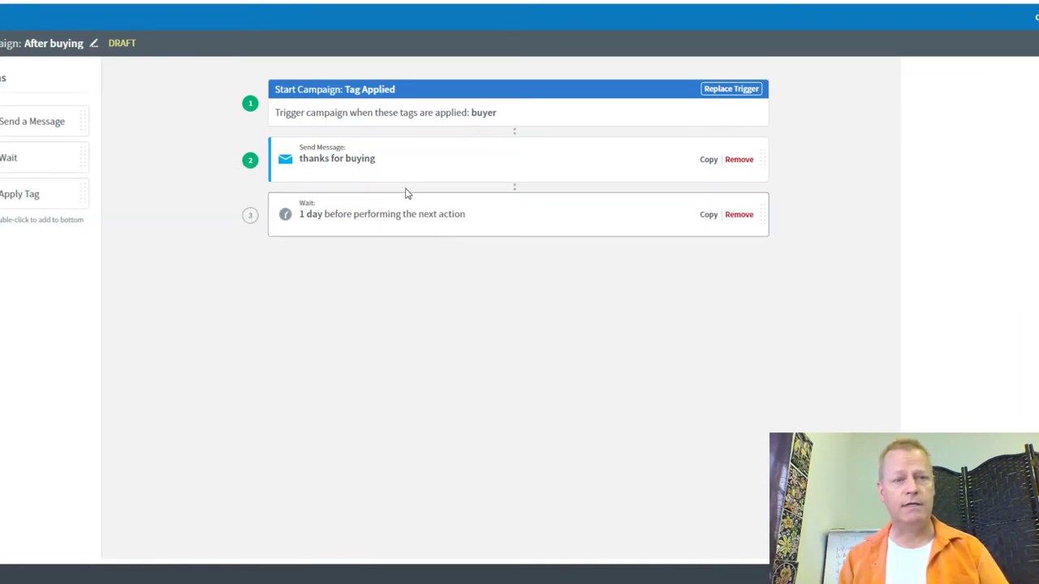
pyautogui.moveTo(33, 121); pyautogui.dragTo(383, 262)
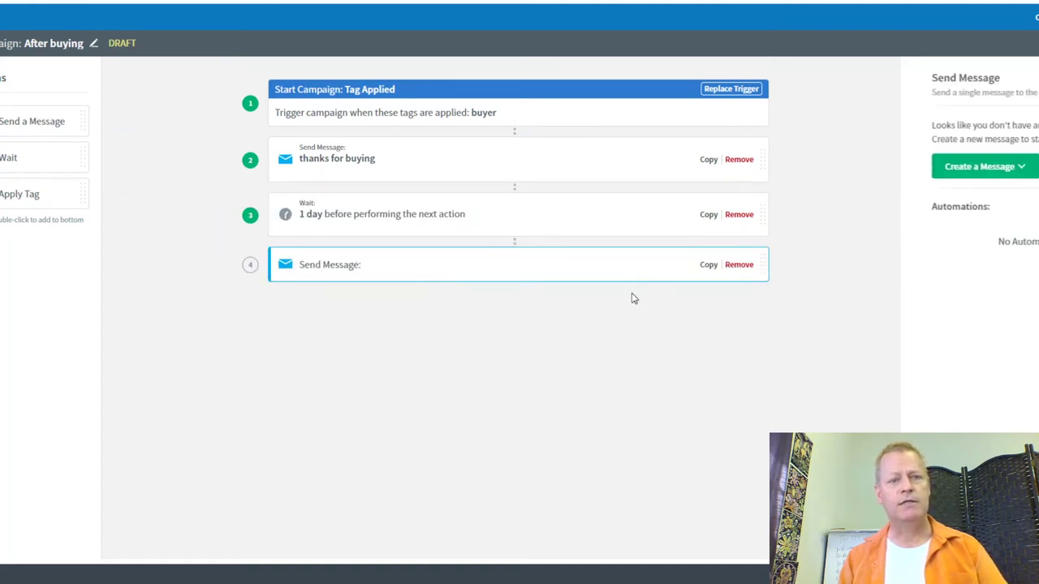
pyautogui.click(951, 170)
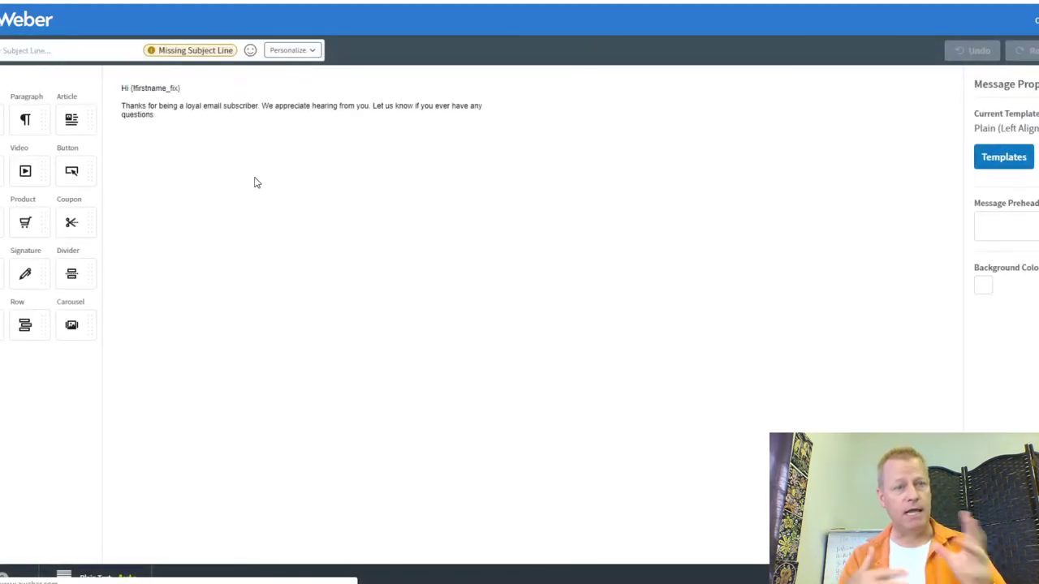
pyautogui.click(45, 52)
pyautogui.write('ar abou')
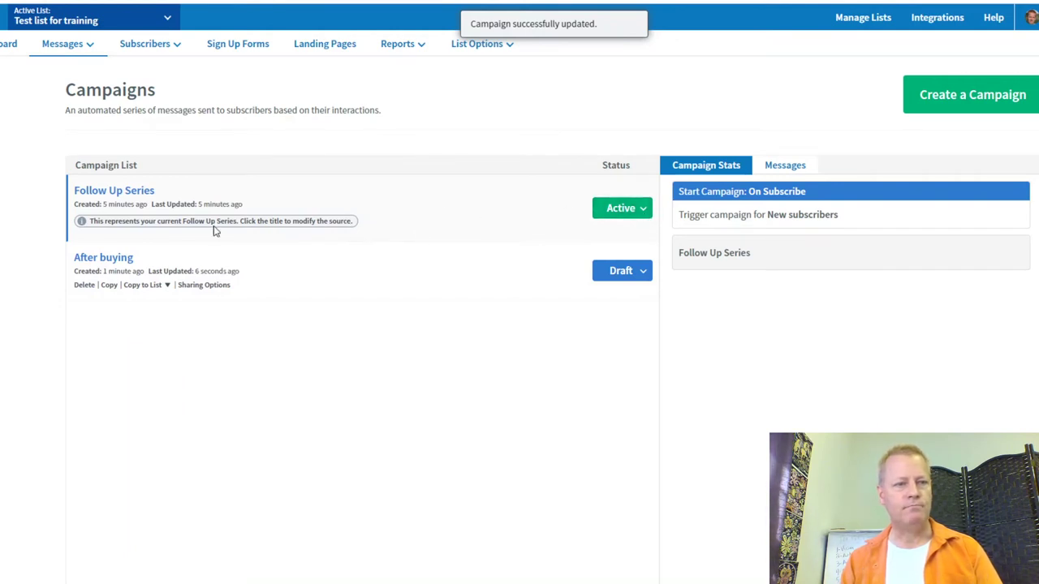
# Step: Check the Follow Up Series campaign, then open its message list of emails 1, 2 and 3
pyautogui.click(108, 195)
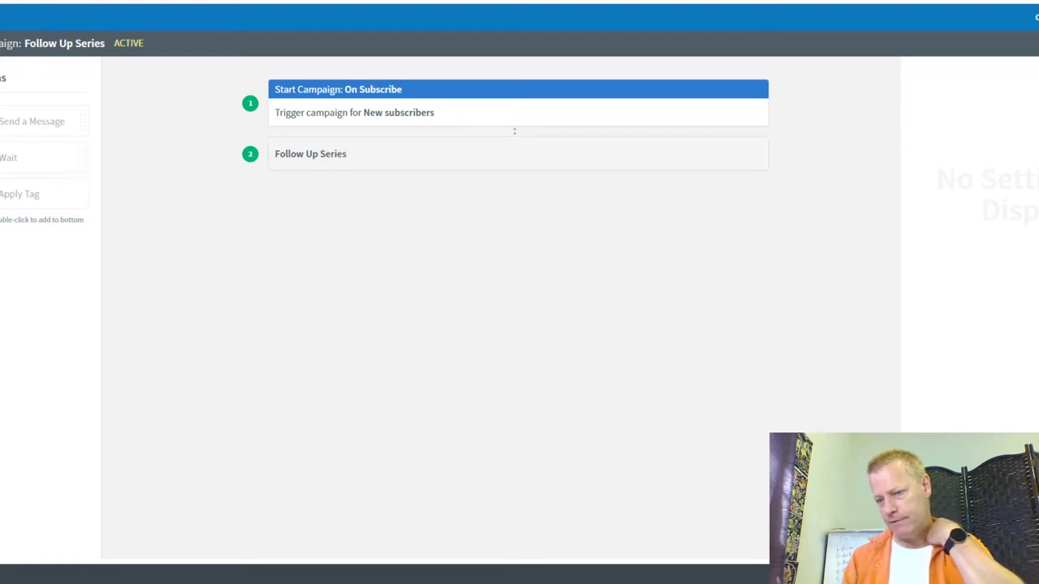
pyautogui.hotkey('alt', 'Left')
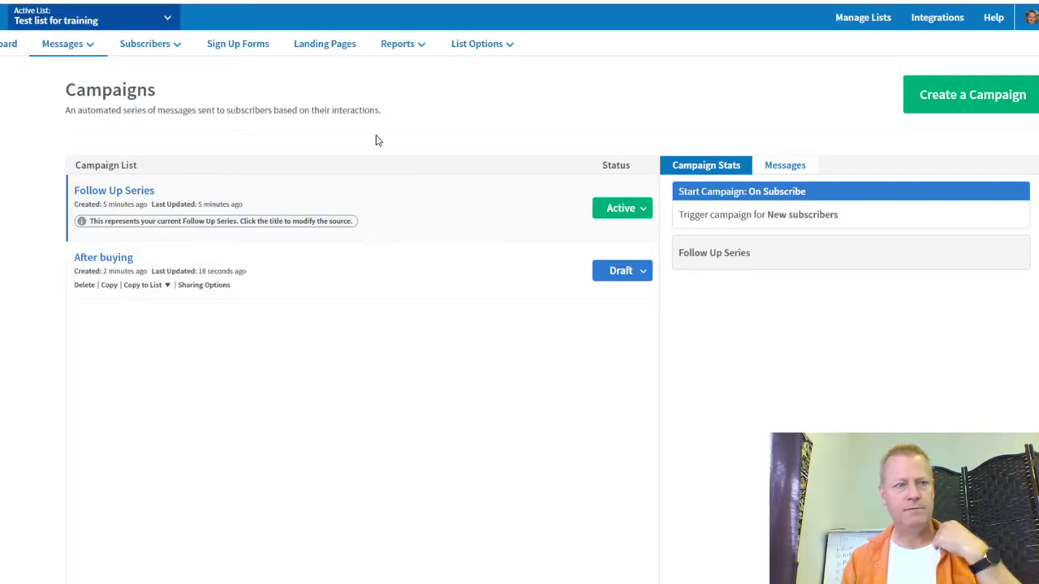
pyautogui.moveTo(84, 44)
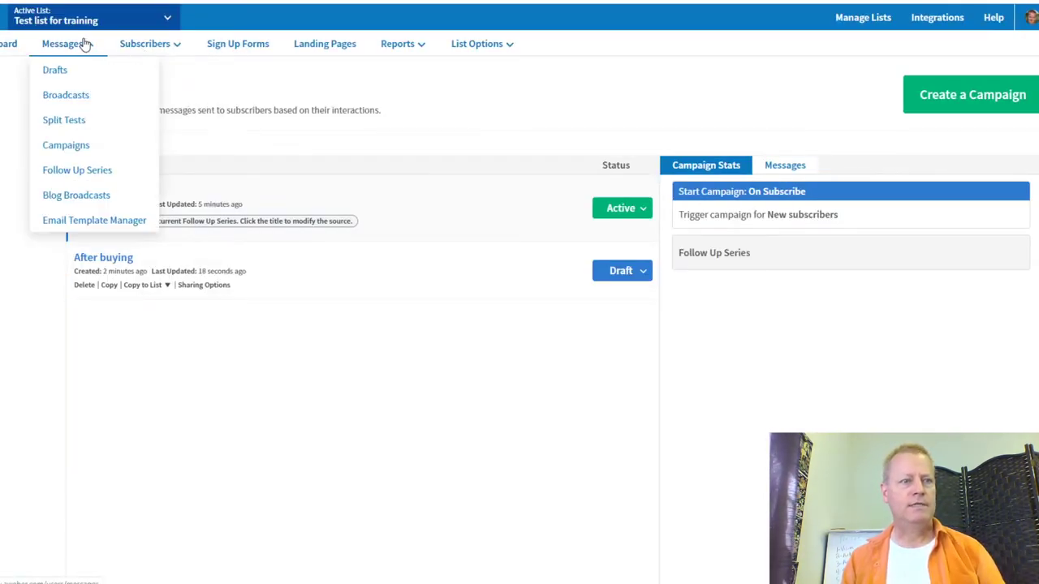
pyautogui.click(81, 173)
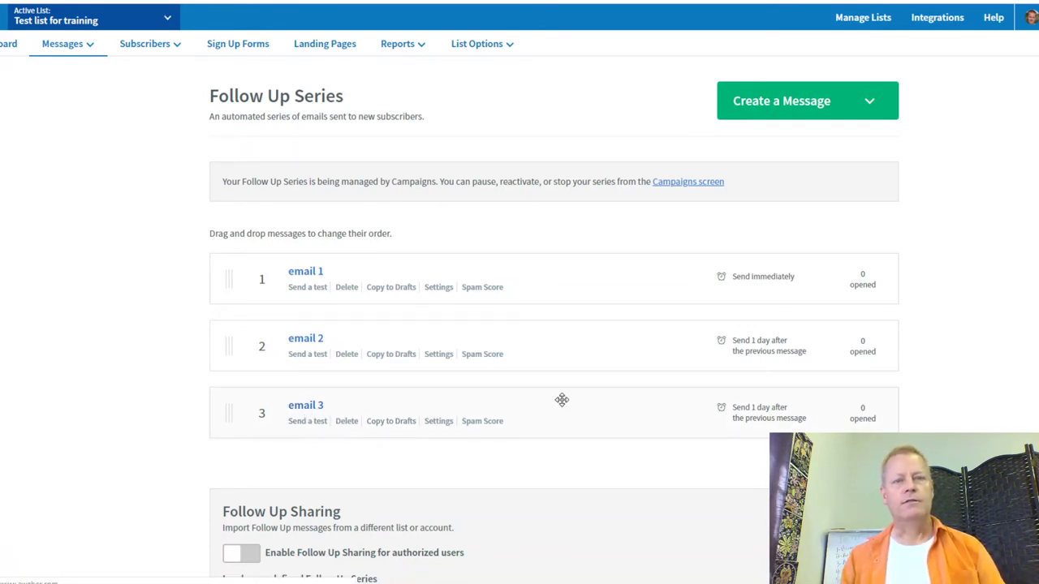
# Step: Add the line 'If you want to buy this click here.' to a follow-up email
pyautogui.click(561, 399)
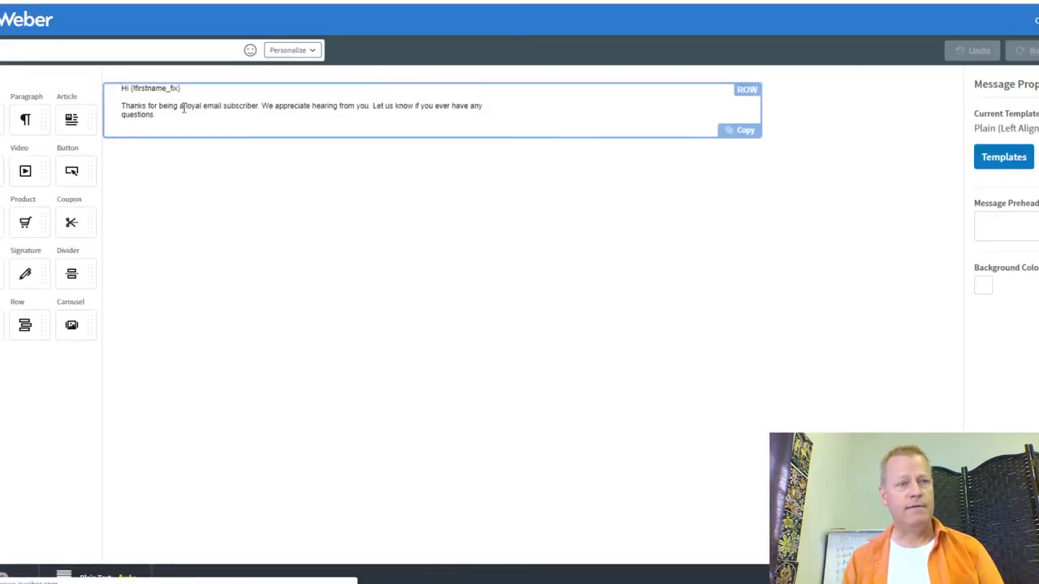
pyautogui.click(166, 115)
pyautogui.press('Return')
pyautogui.write('If you want to bu')
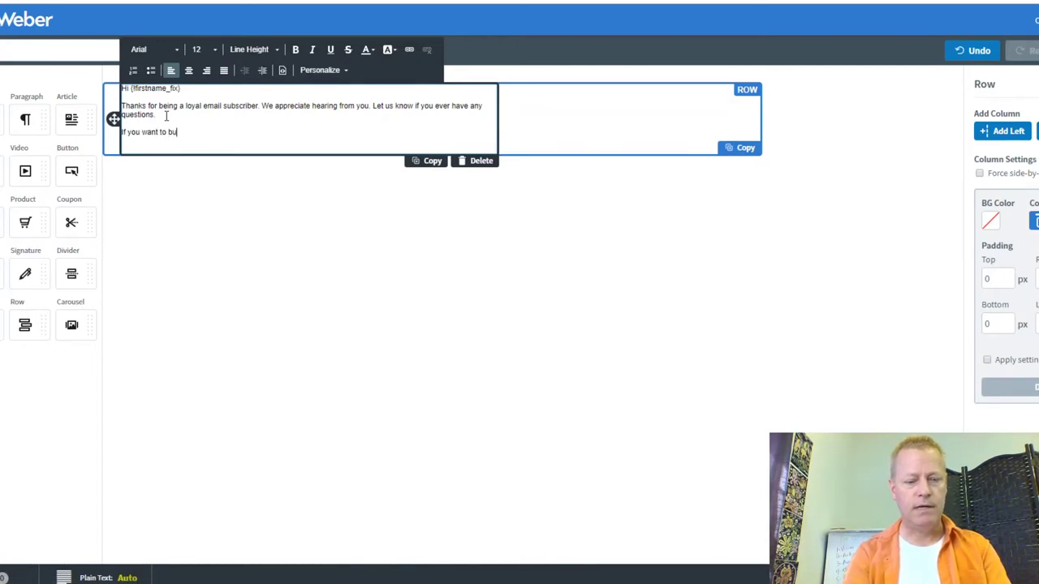
pyautogui.write('y this click he')
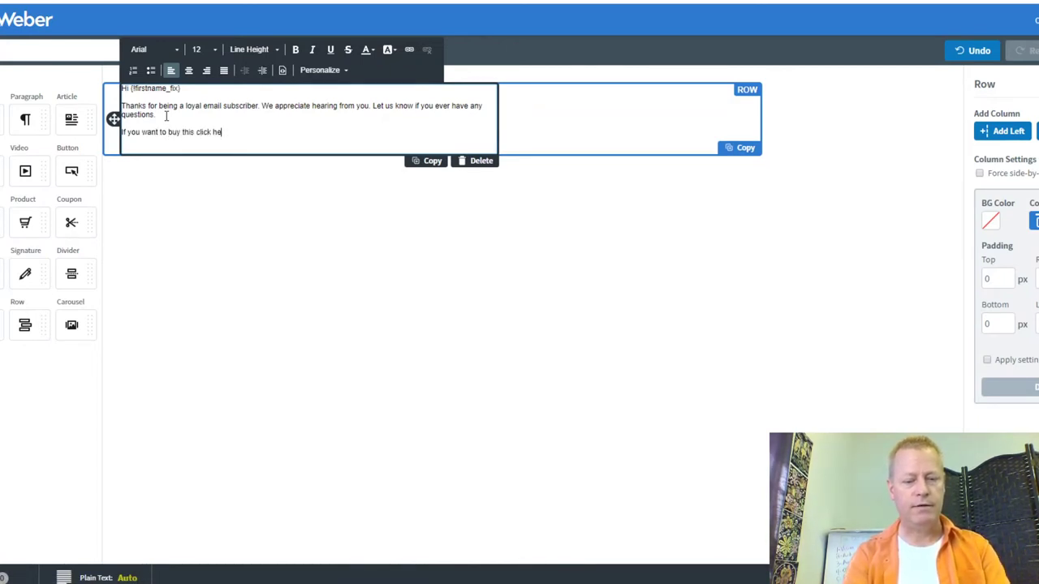
pyautogui.write('re.')
pyautogui.press('Return')
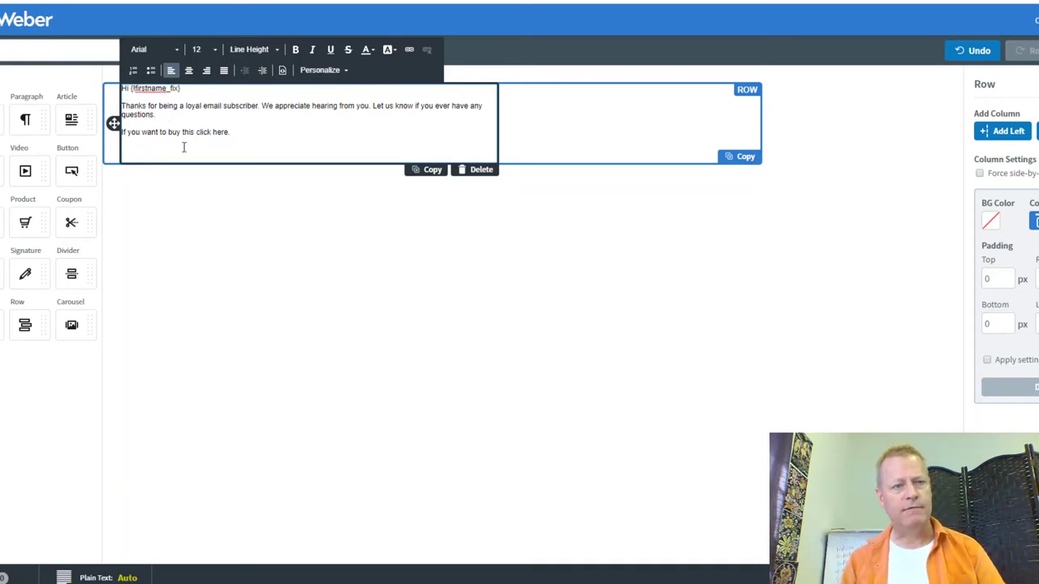
pyautogui.moveTo(153, 131); pyautogui.dragTo(223, 134)
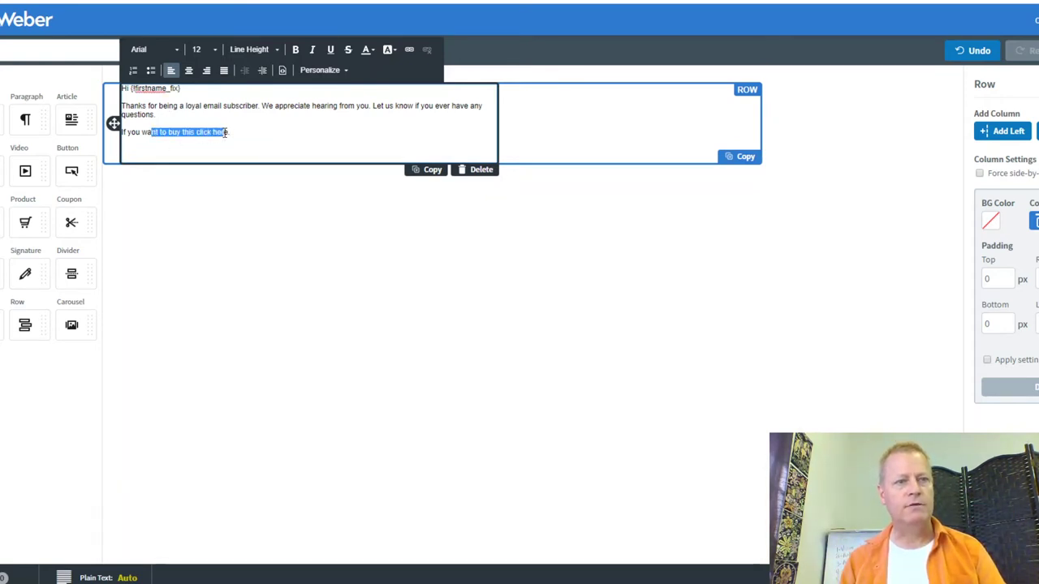
pyautogui.click(245, 135)
pyautogui.moveTo(168, 134); pyautogui.dragTo(230, 134)
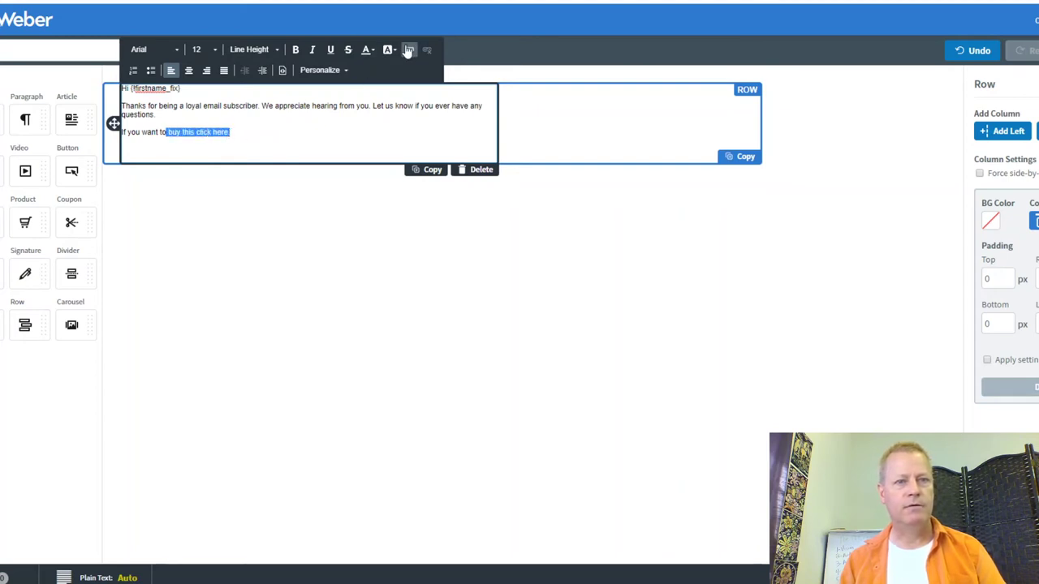
pyautogui.click(409, 49)
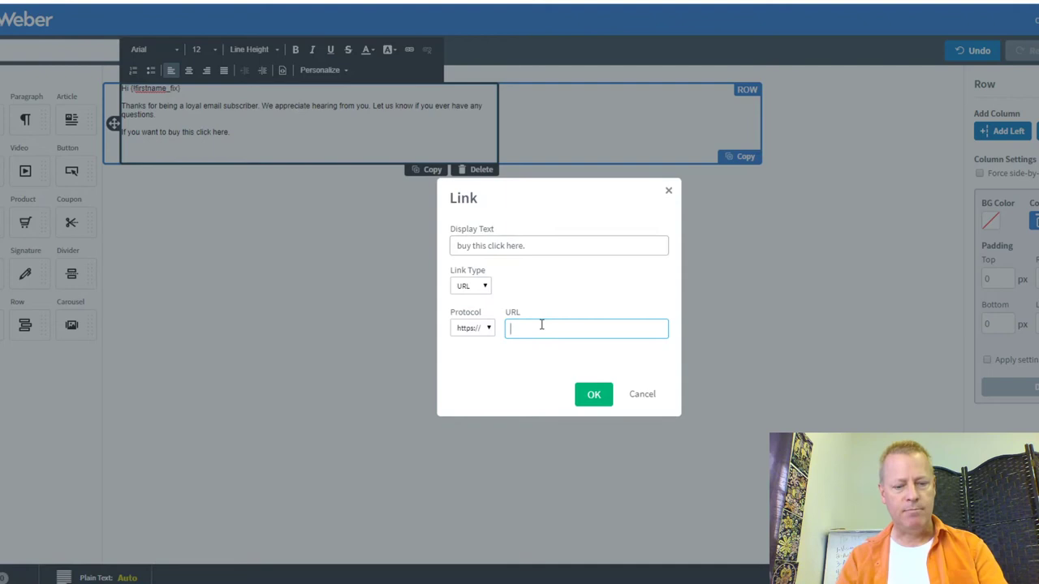
pyautogui.write('buy.jeansergegagnon.co')
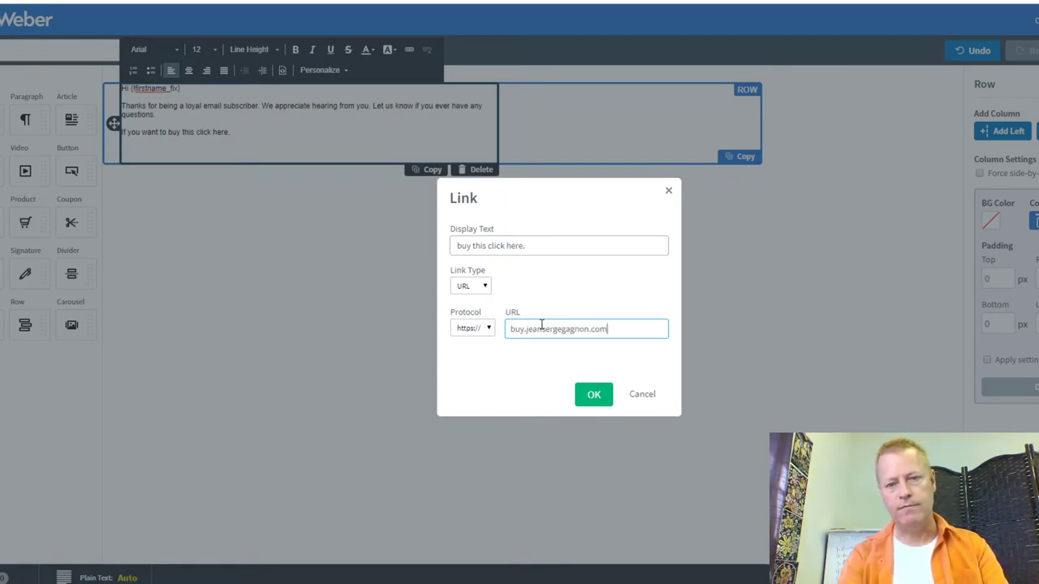
pyautogui.write('m')
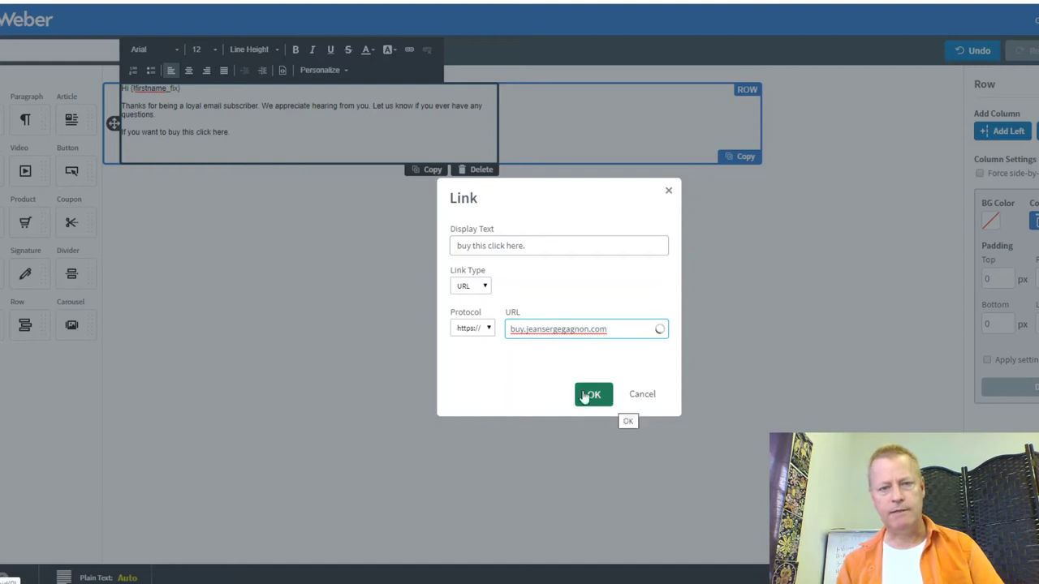
pyautogui.click(471, 328)
pyautogui.click(467, 367)
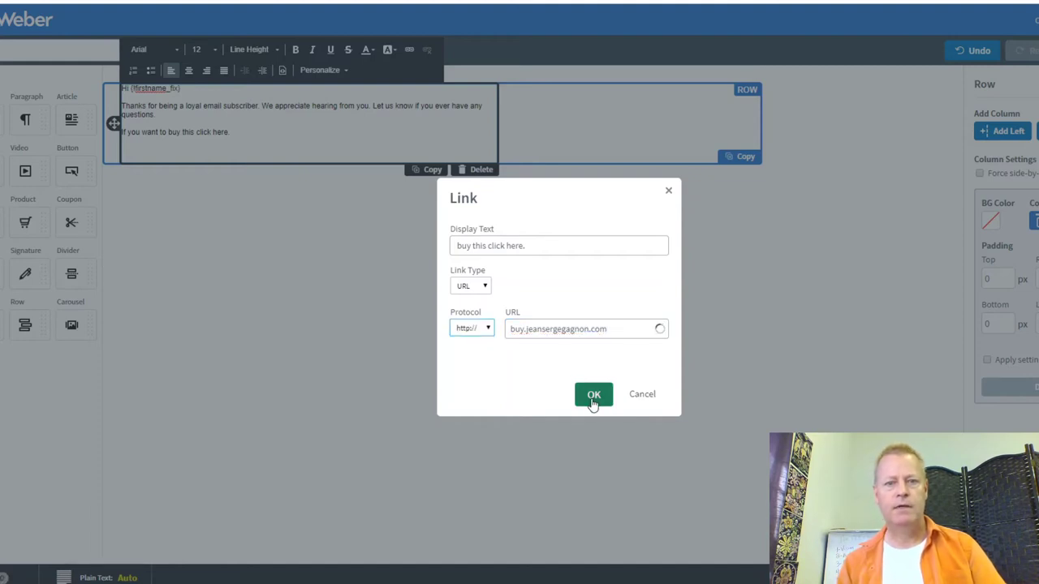
pyautogui.click(593, 395)
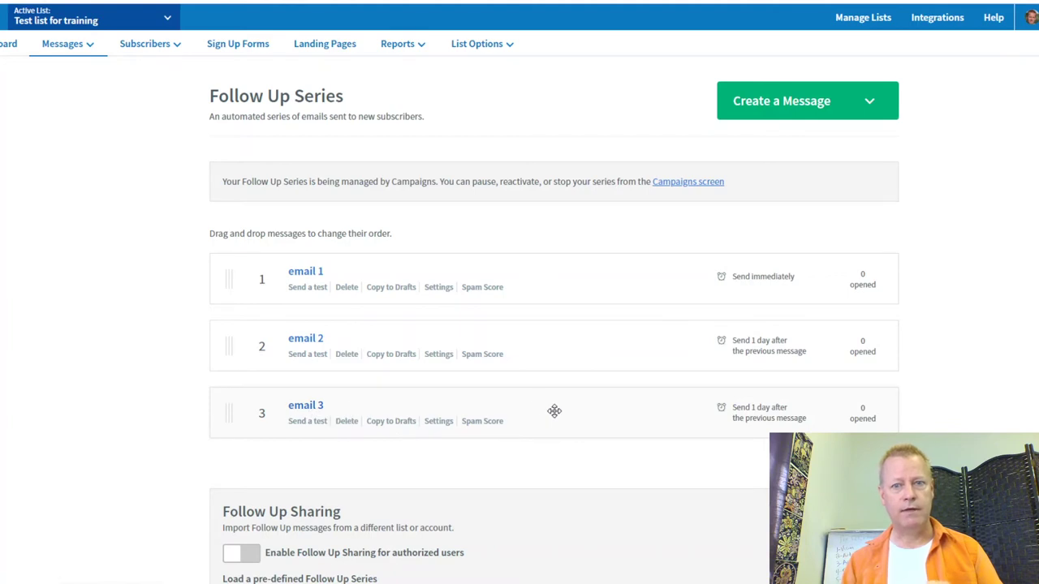
pyautogui.scroll(-2, 535, 411)
pyautogui.scroll(2, 538, 403)
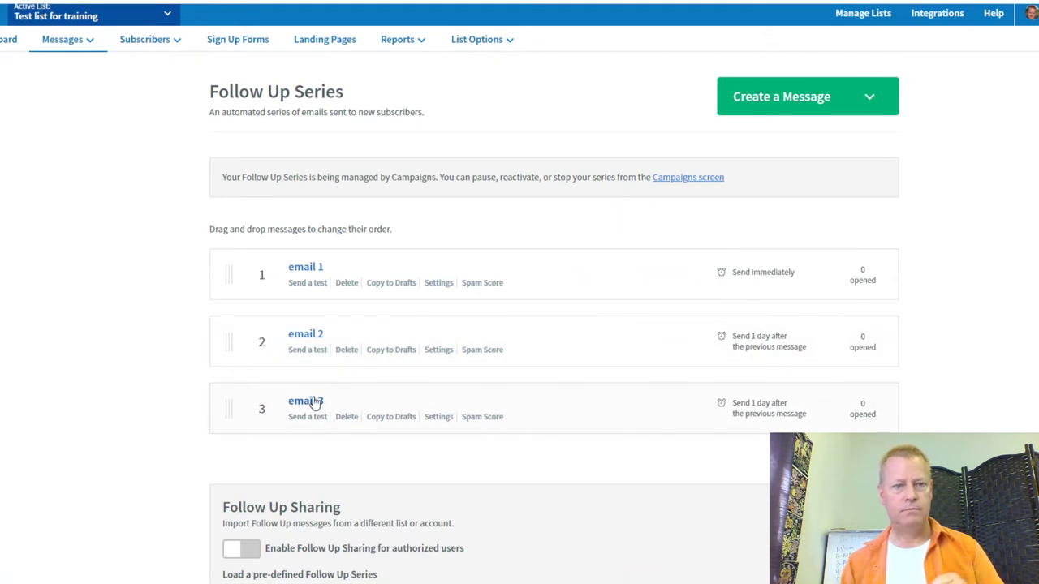
# Step: Review email 3's subject and send window settings, cancelling both without changes
pyautogui.click(440, 417)
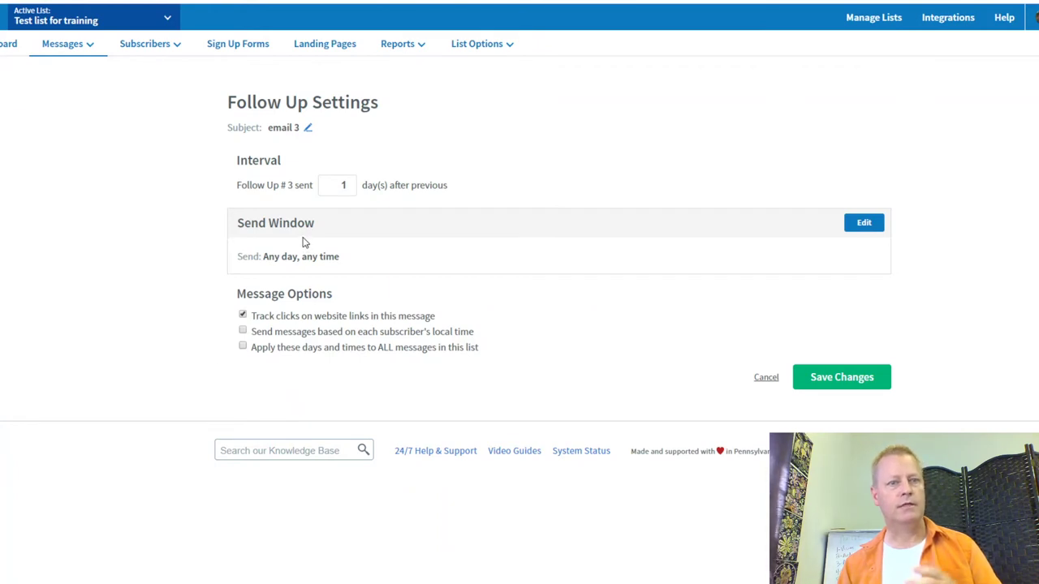
pyautogui.click(309, 130)
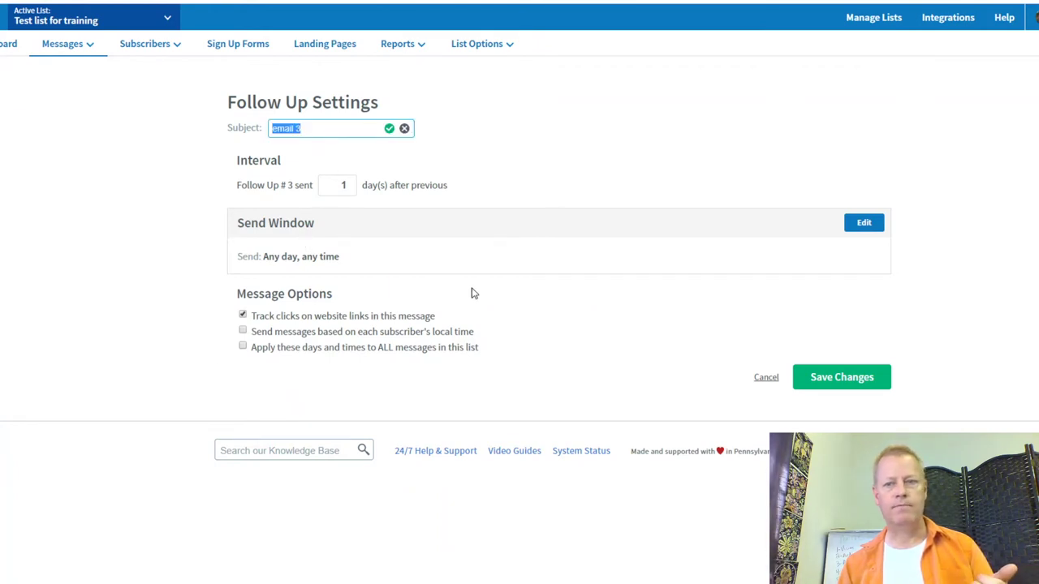
pyautogui.click(404, 128)
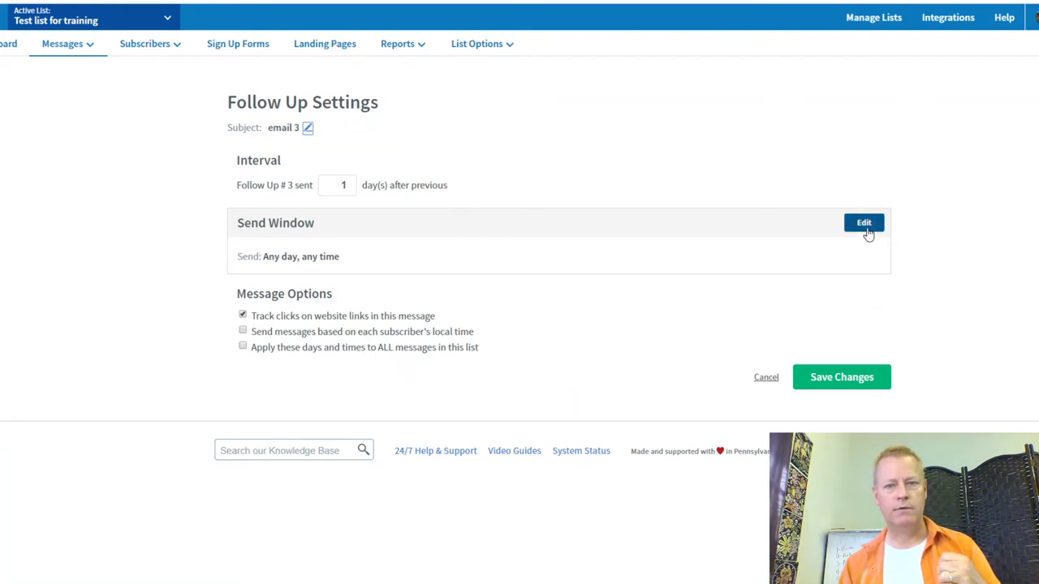
pyautogui.click(865, 229)
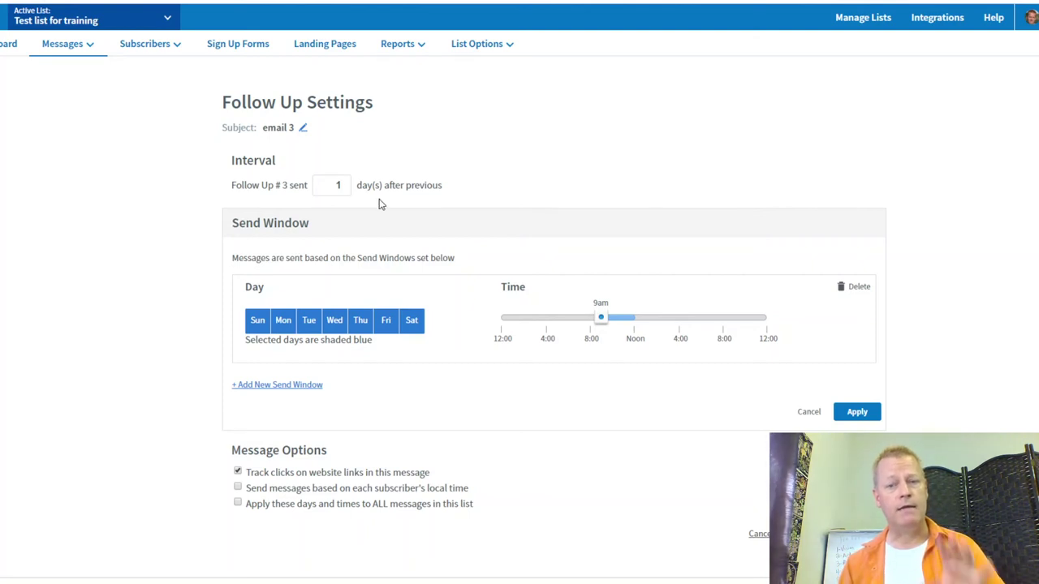
pyautogui.click(808, 414)
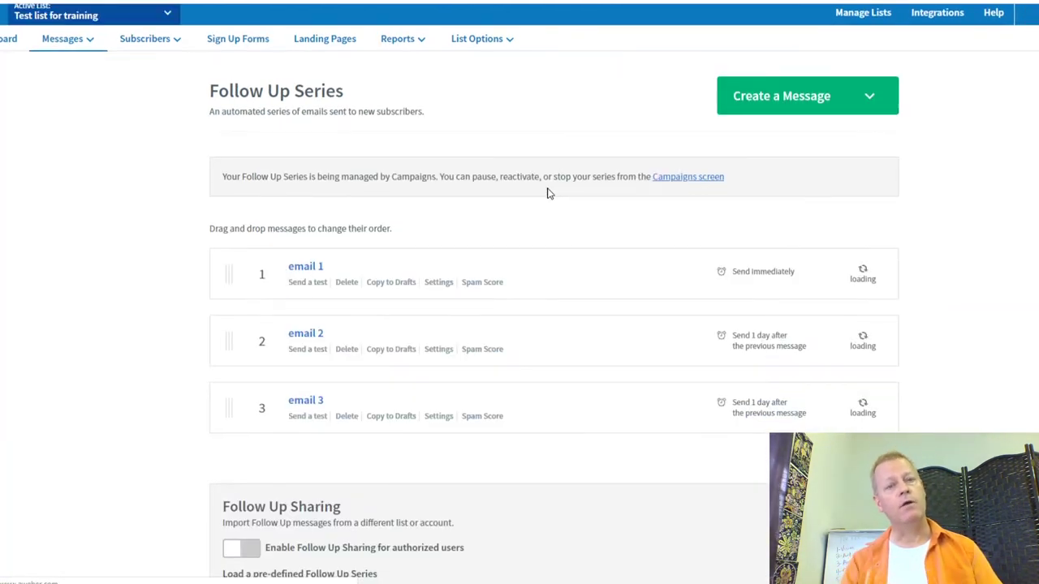
# Step: Start a drag-and-drop message whose body reads 'here's the link to buy this now'
pyautogui.click(866, 98)
pyautogui.click(805, 134)
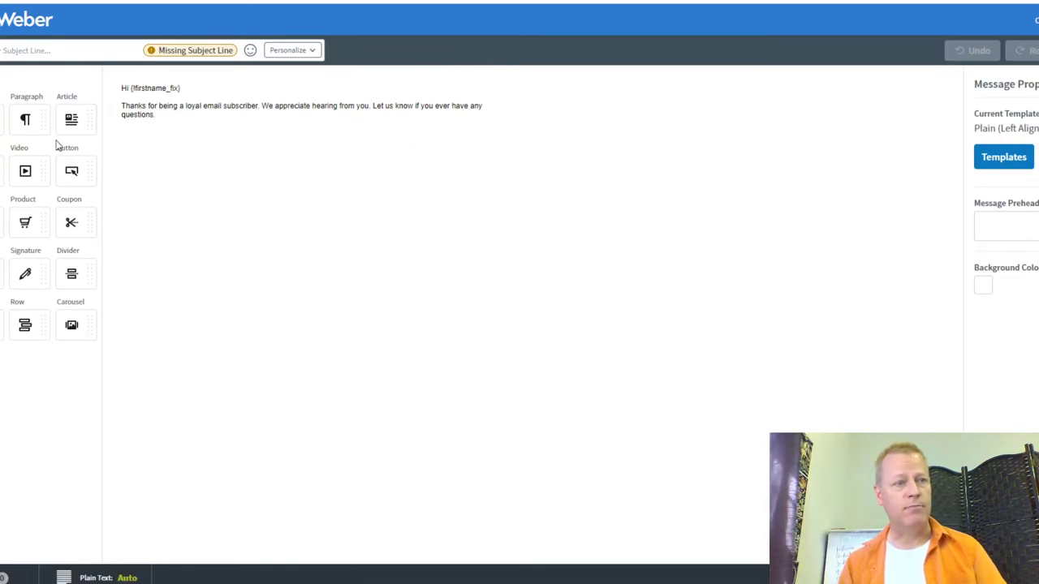
pyautogui.click(62, 51)
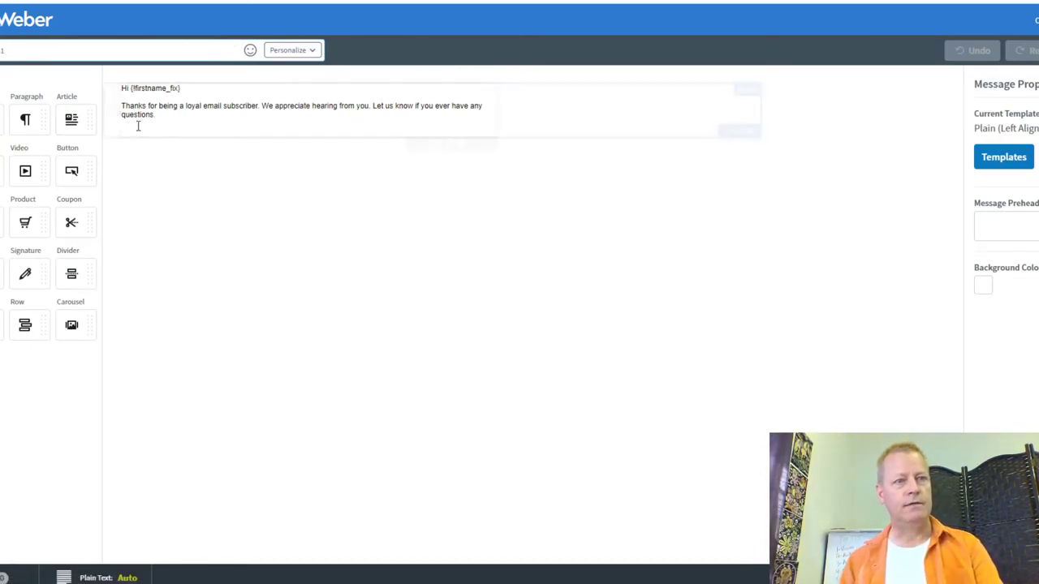
pyautogui.click(167, 116)
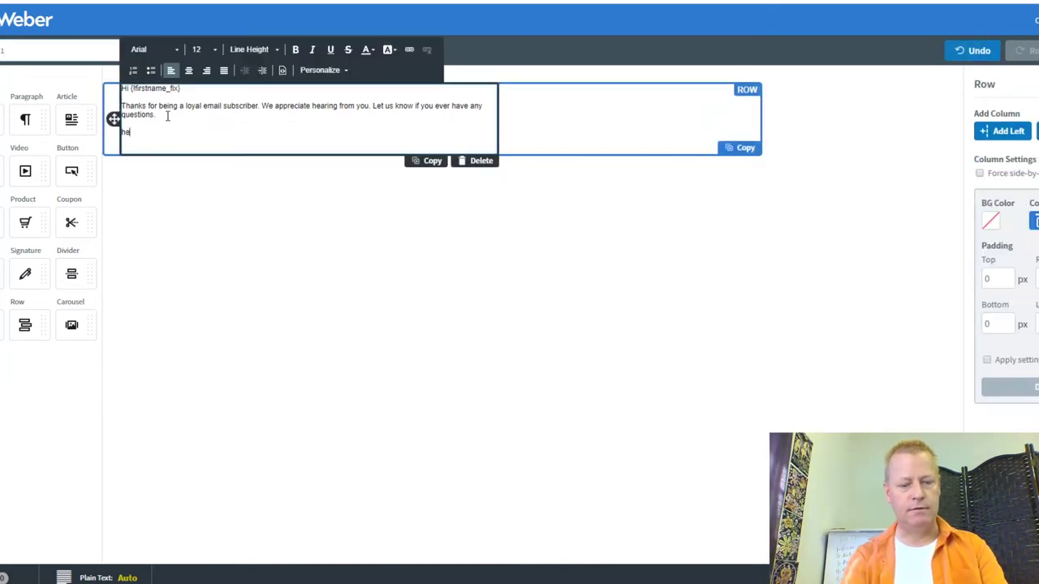
pyautogui.write("here's the lin")
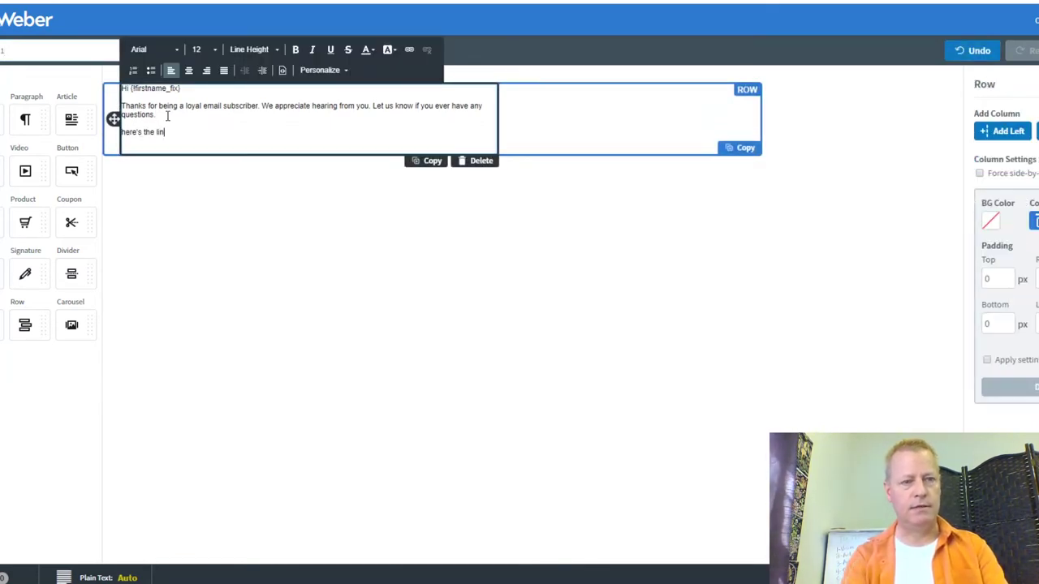
pyautogui.write('k to buy this now!')
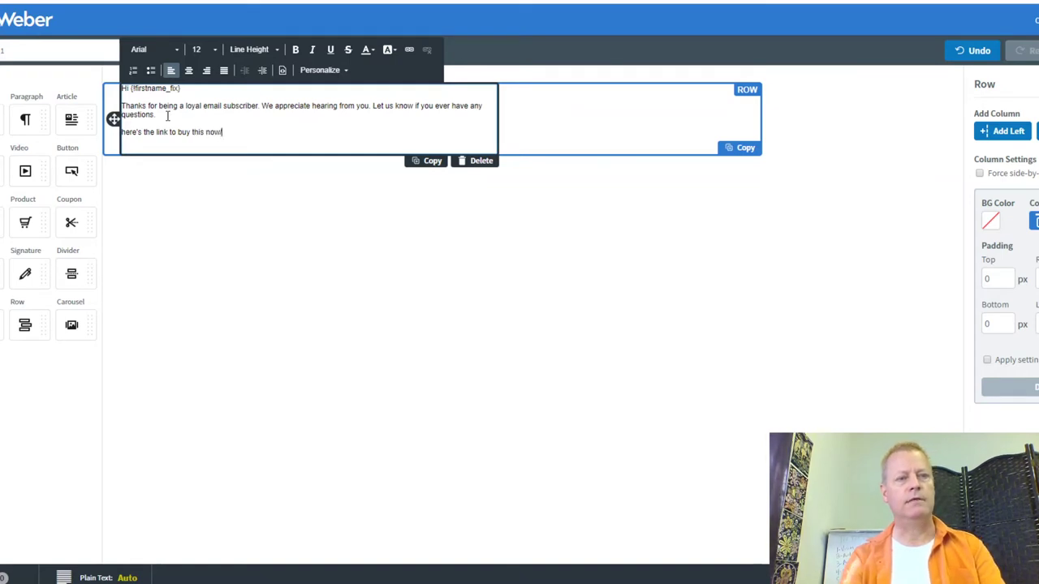
pyautogui.press('Return')
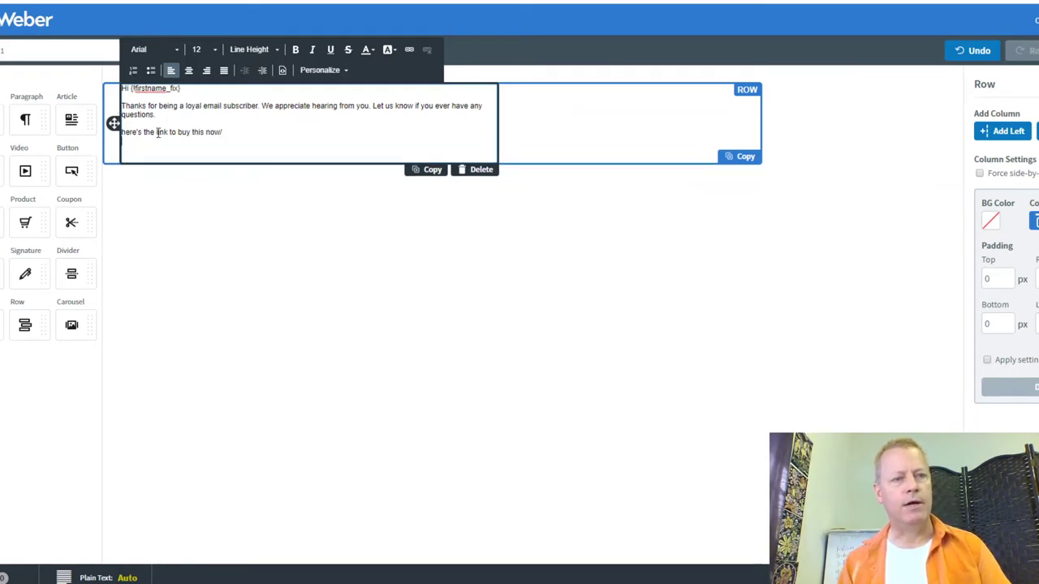
pyautogui.moveTo(156, 133); pyautogui.dragTo(207, 136)
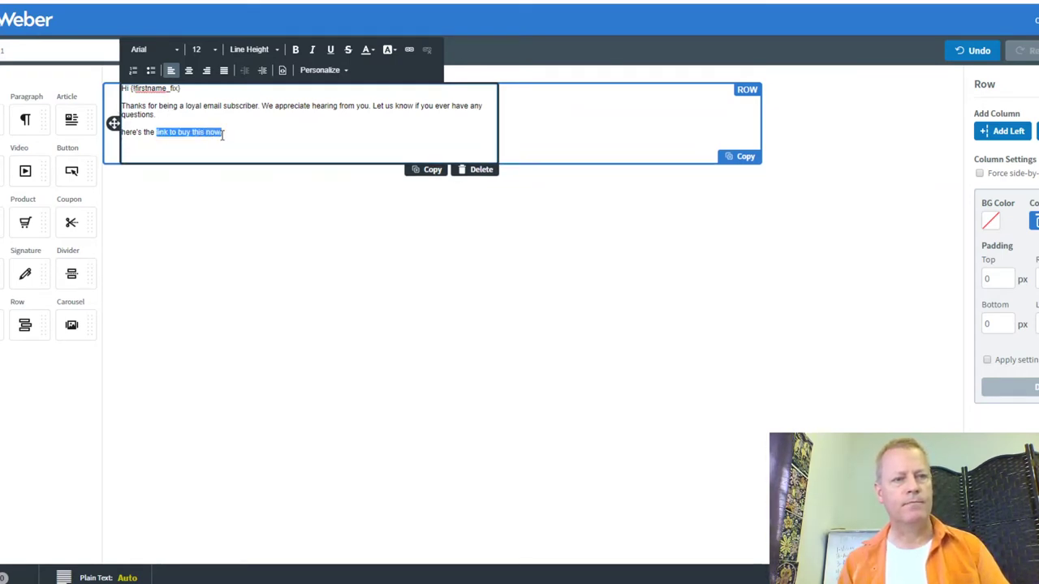
pyautogui.click(409, 51)
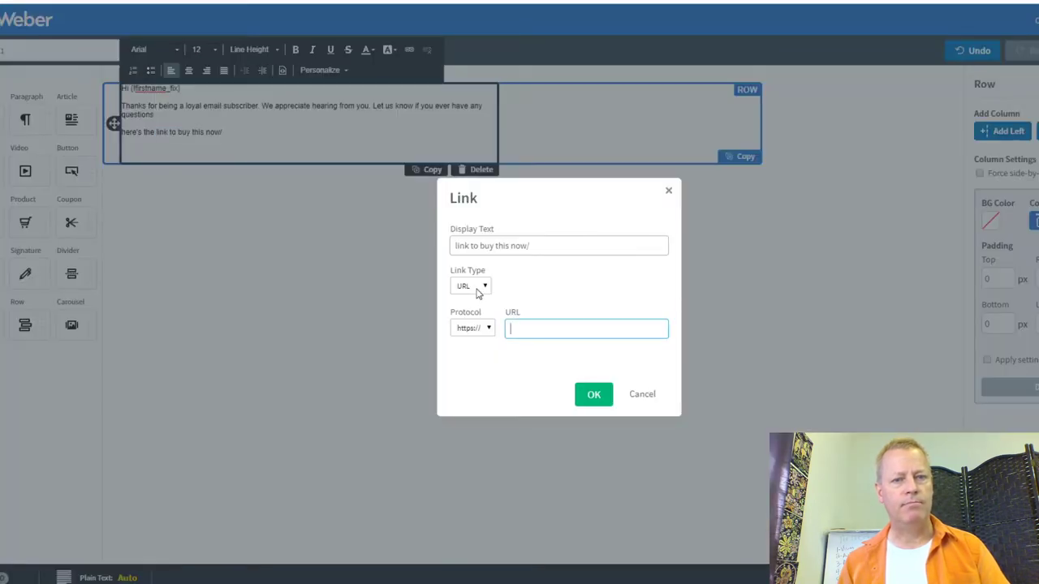
pyautogui.click(490, 327)
pyautogui.click(487, 348)
pyautogui.click(533, 327)
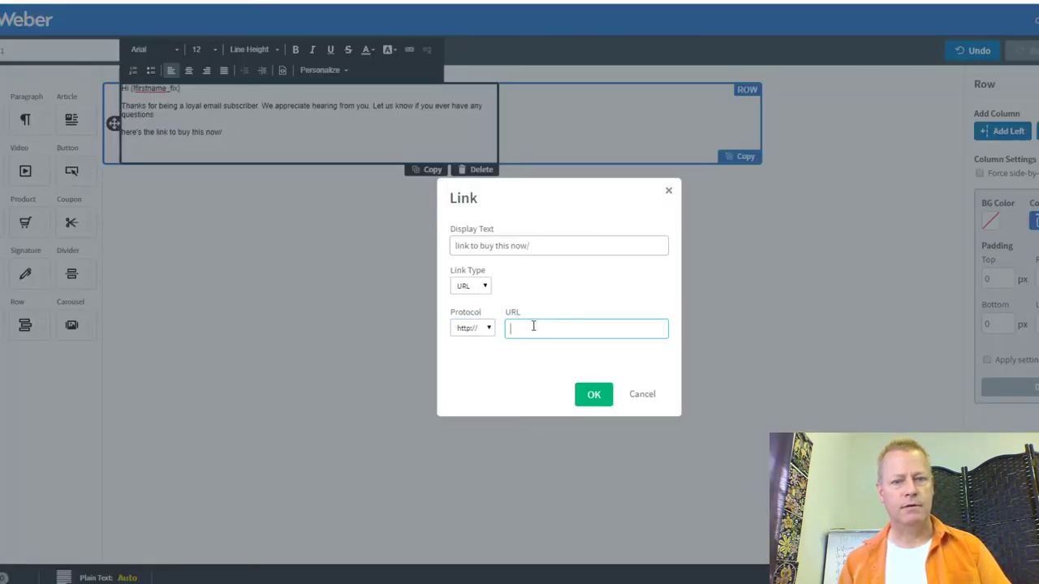
pyautogui.write('buy.jeansergegagnon.com')
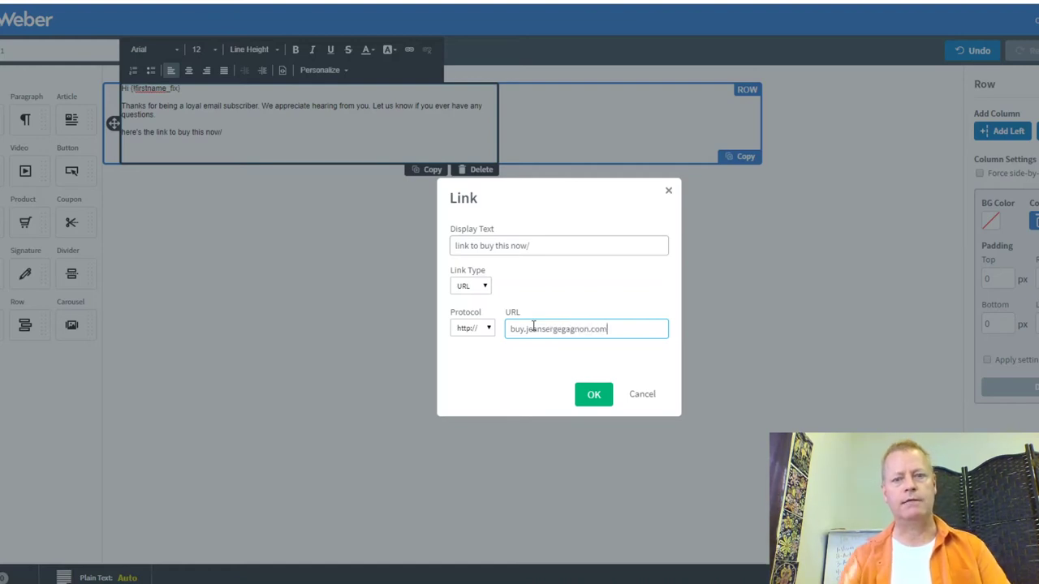
pyautogui.click(596, 403)
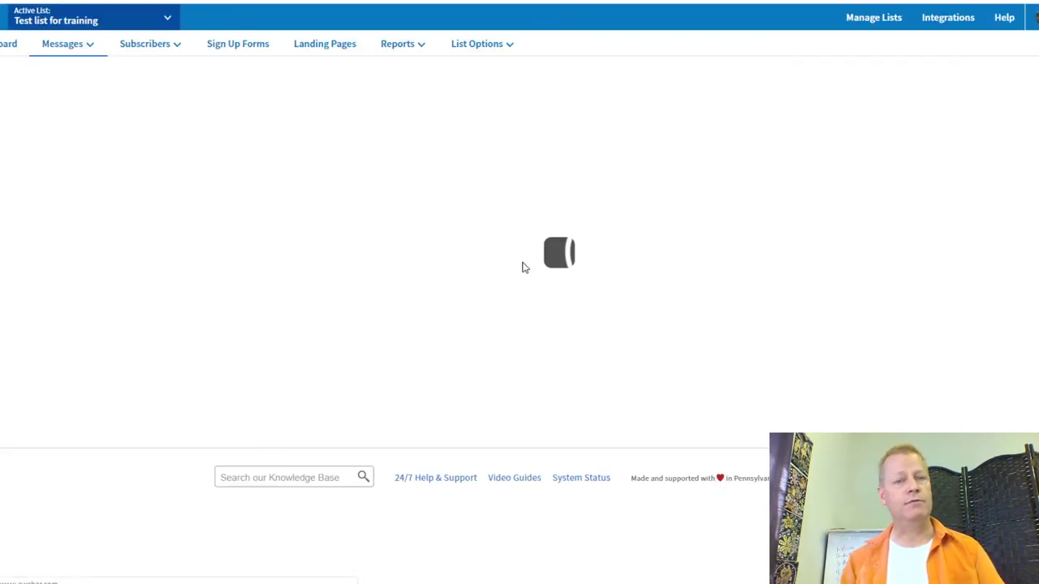
# Step: Add a click automation tagging broadcast 1's link clickers 'buyer', then cancel without sending
pyautogui.click(629, 237)
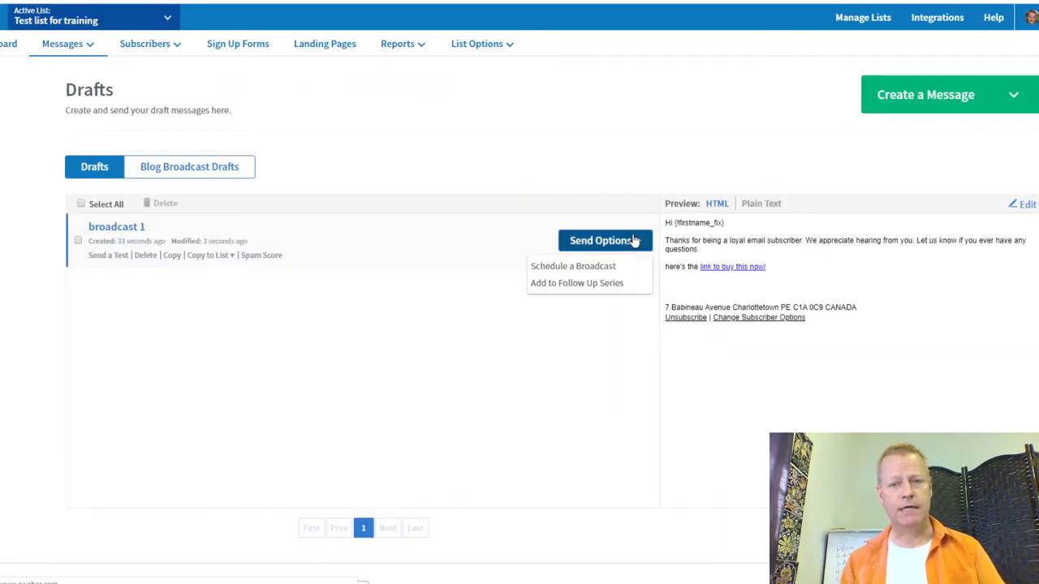
pyautogui.click(621, 265)
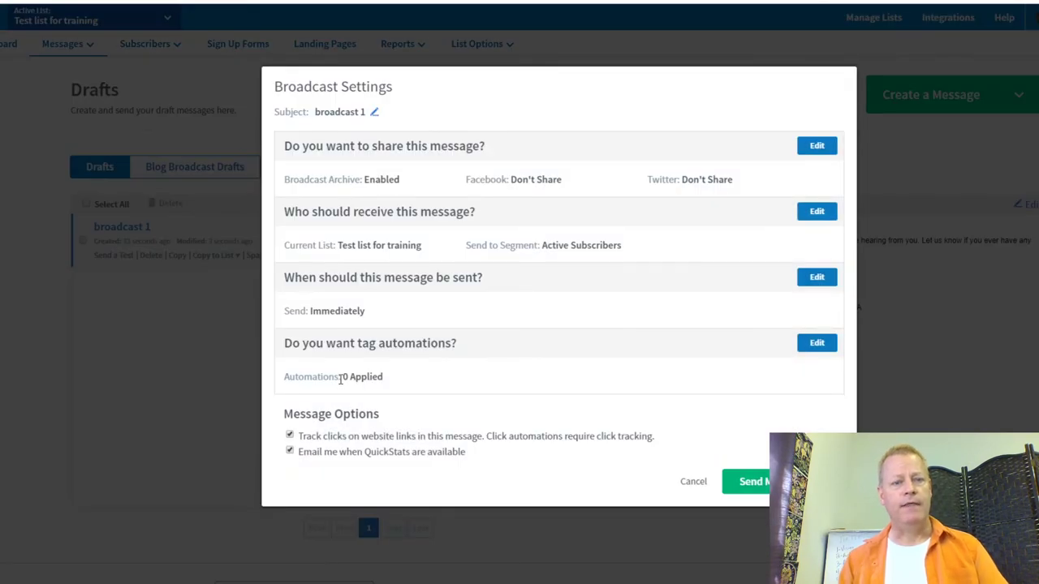
pyautogui.click(826, 345)
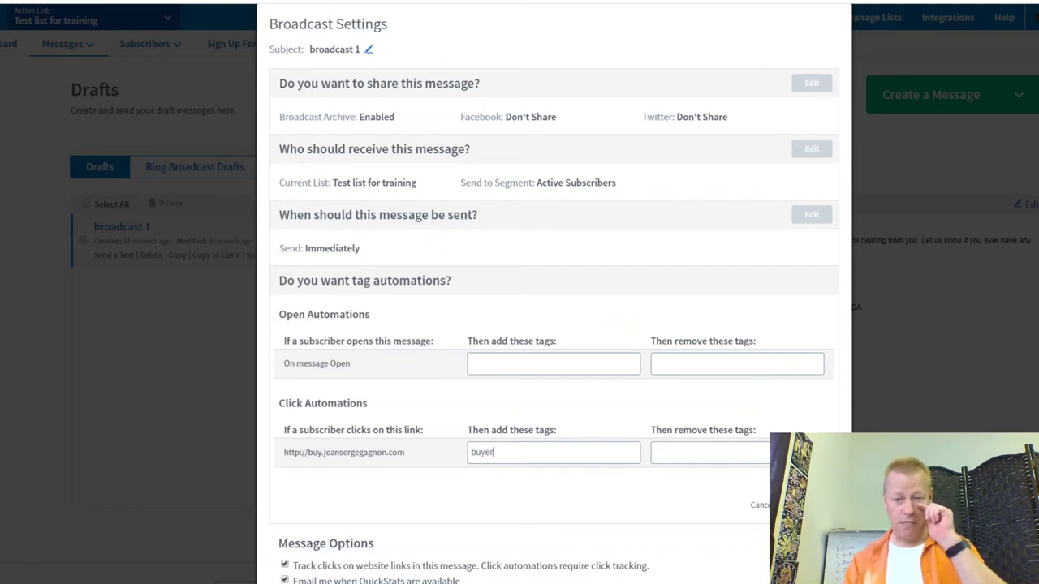
pyautogui.click(791, 505)
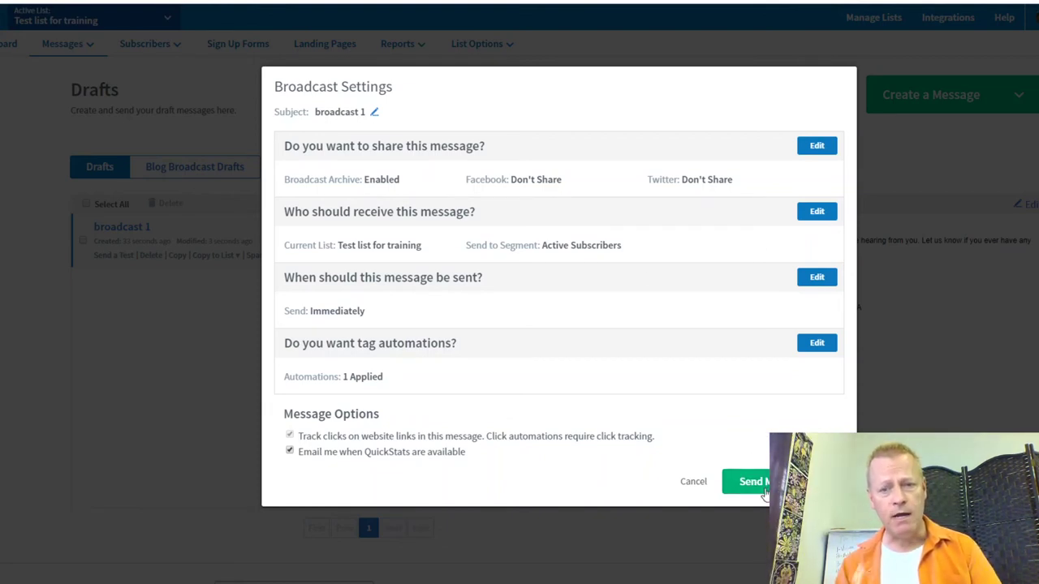
pyautogui.click(693, 482)
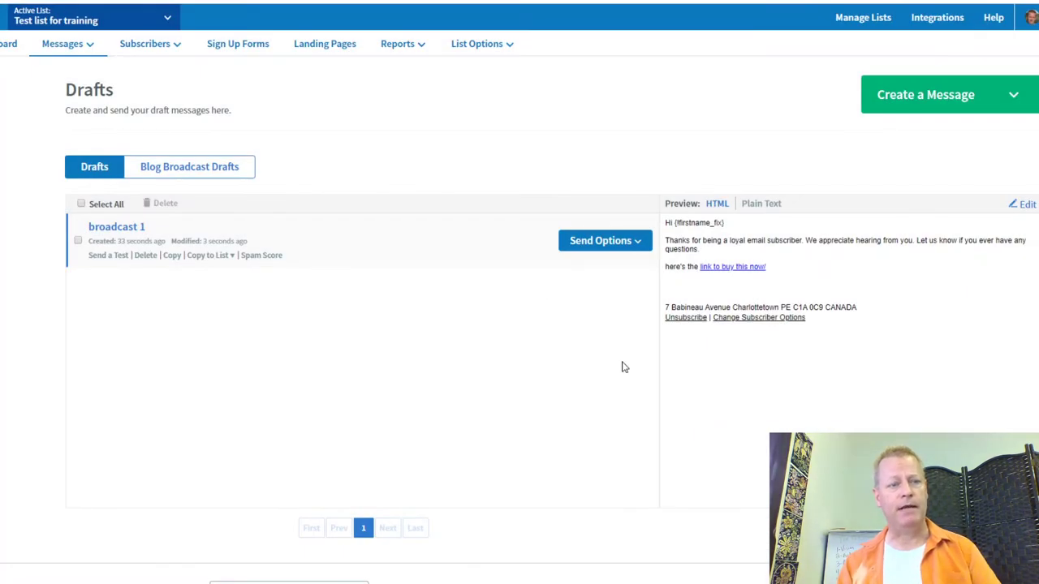
pyautogui.moveTo(65, 44)
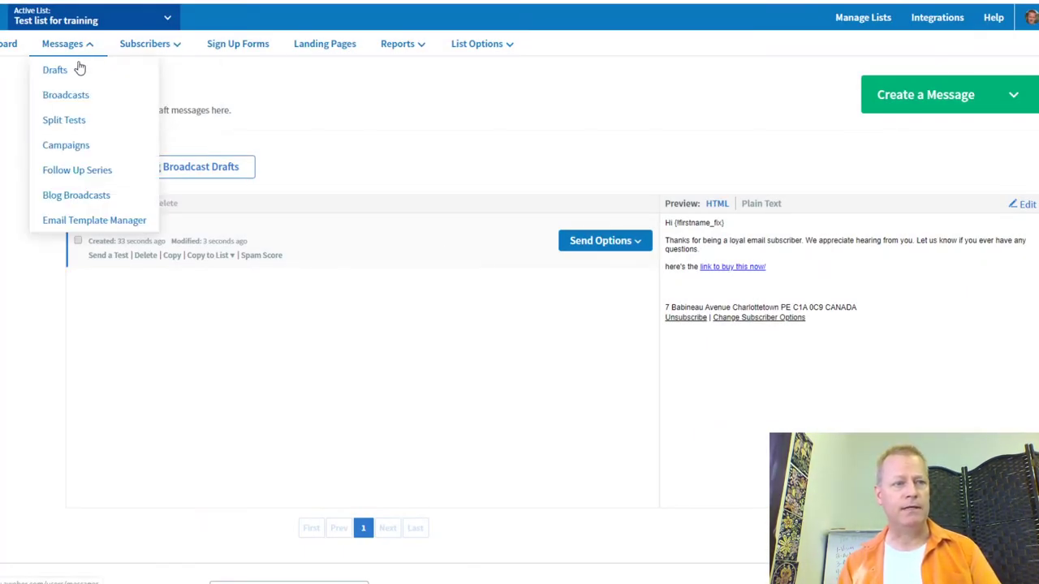
pyautogui.click(66, 146)
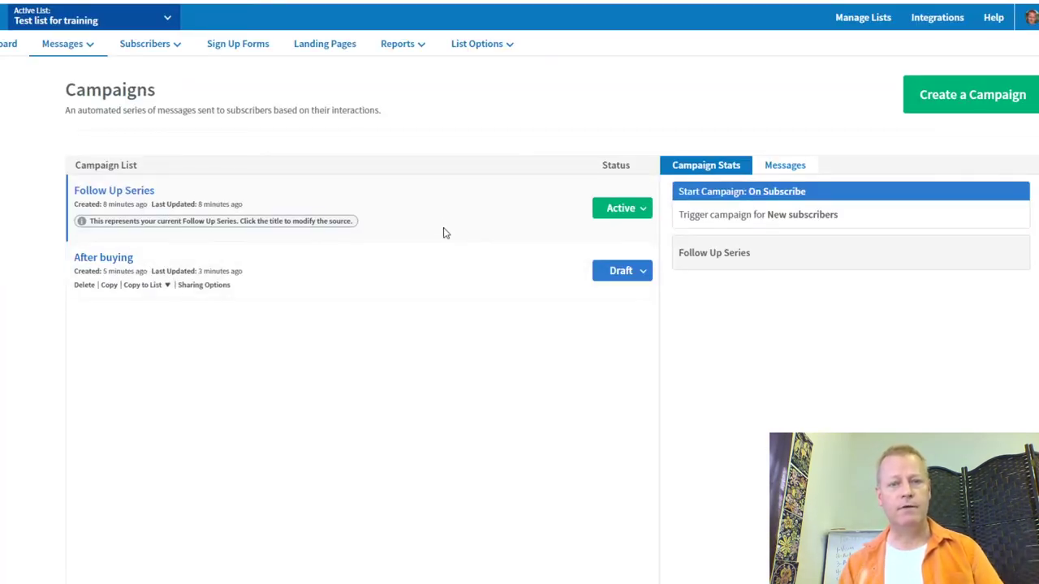
pyautogui.click(114, 193)
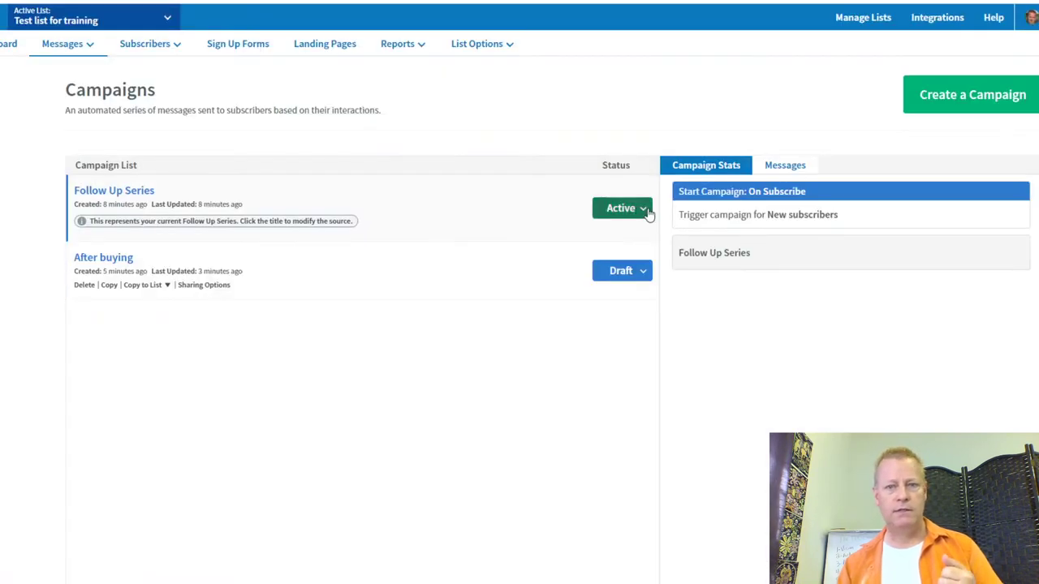
pyautogui.click(648, 210)
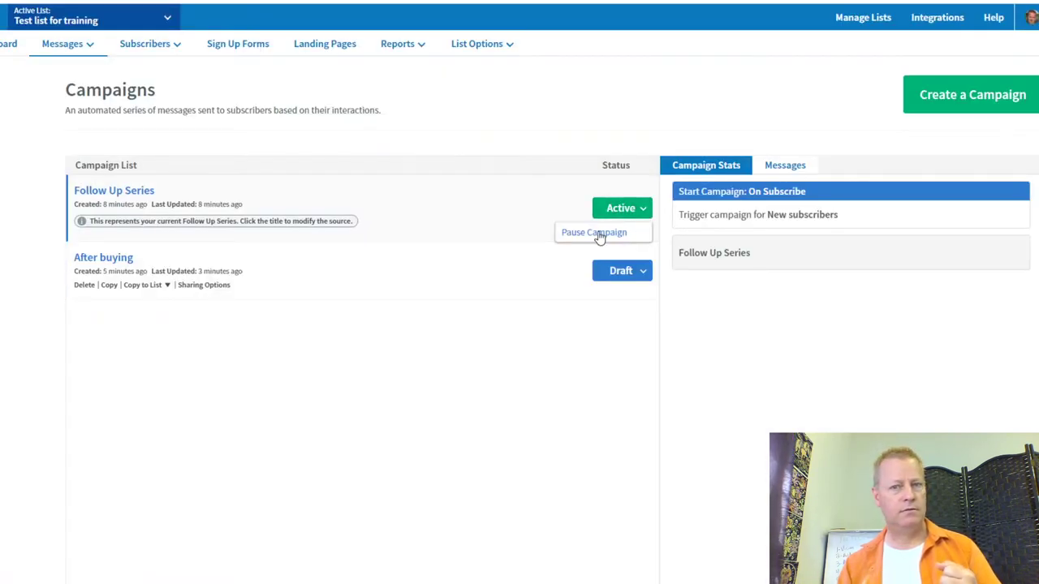
pyautogui.click(503, 377)
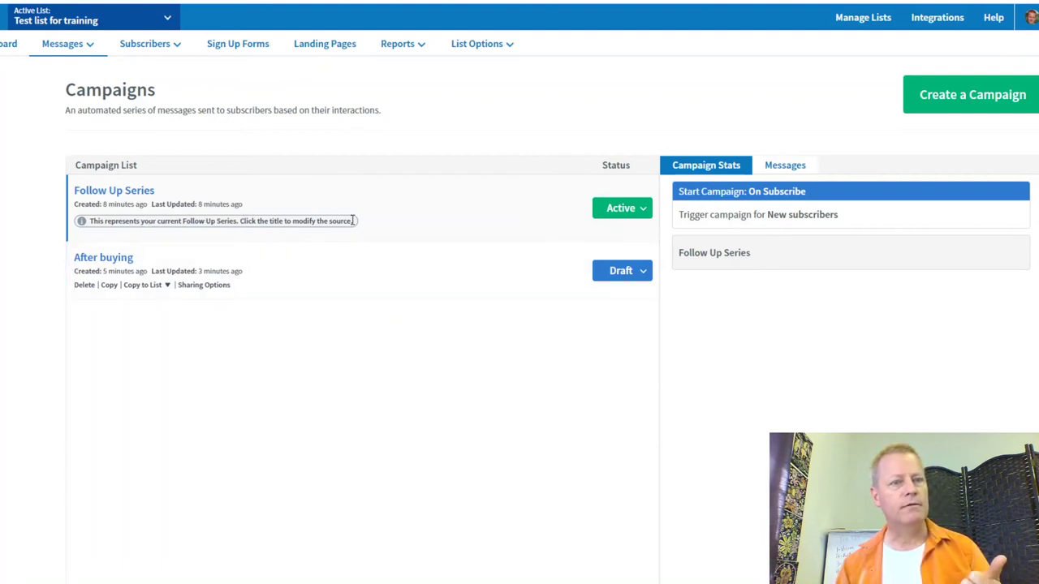
pyautogui.click(626, 213)
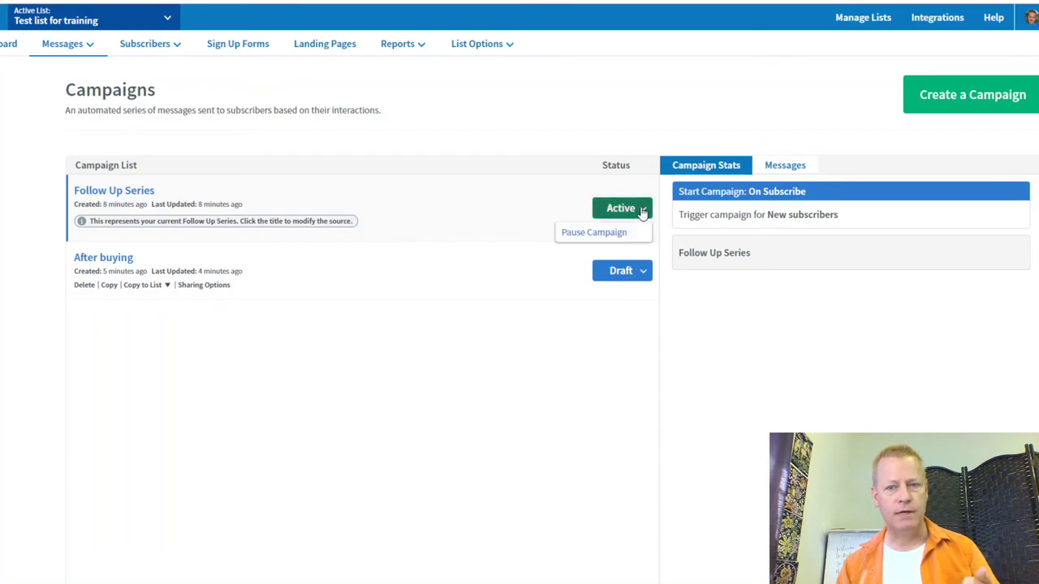
pyautogui.click(600, 232)
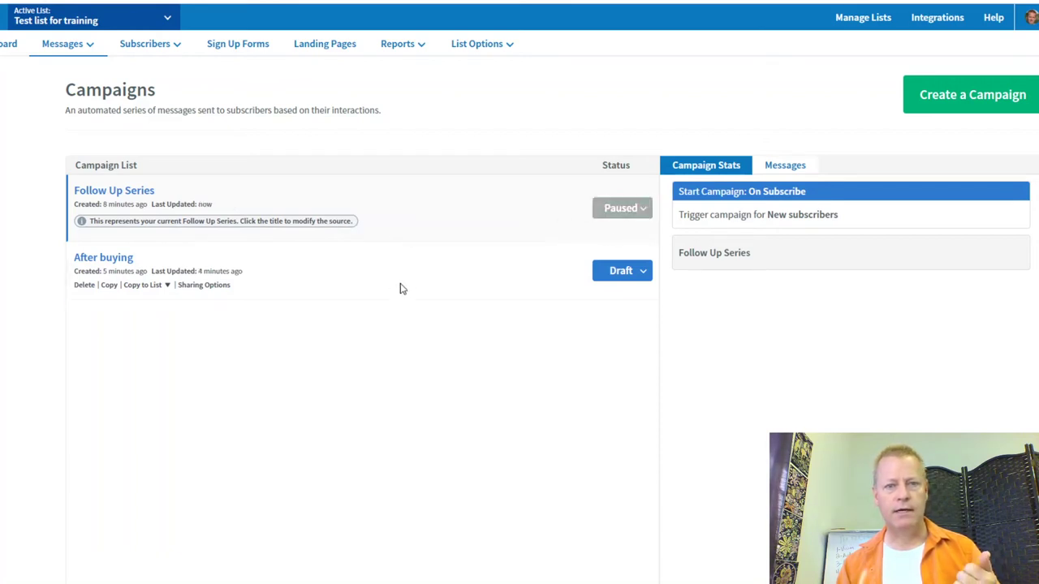
pyautogui.click(645, 208)
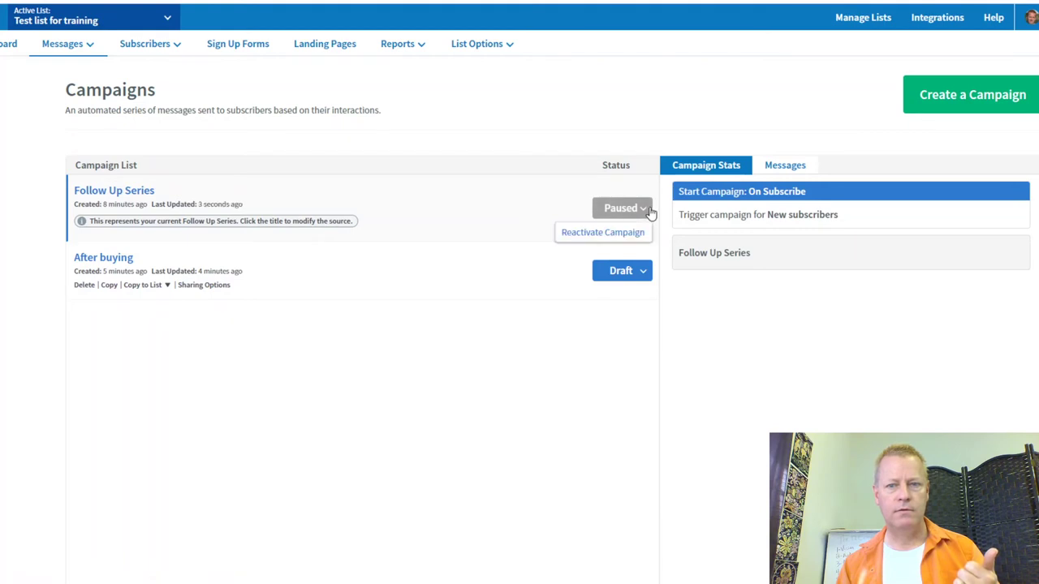
pyautogui.click(626, 233)
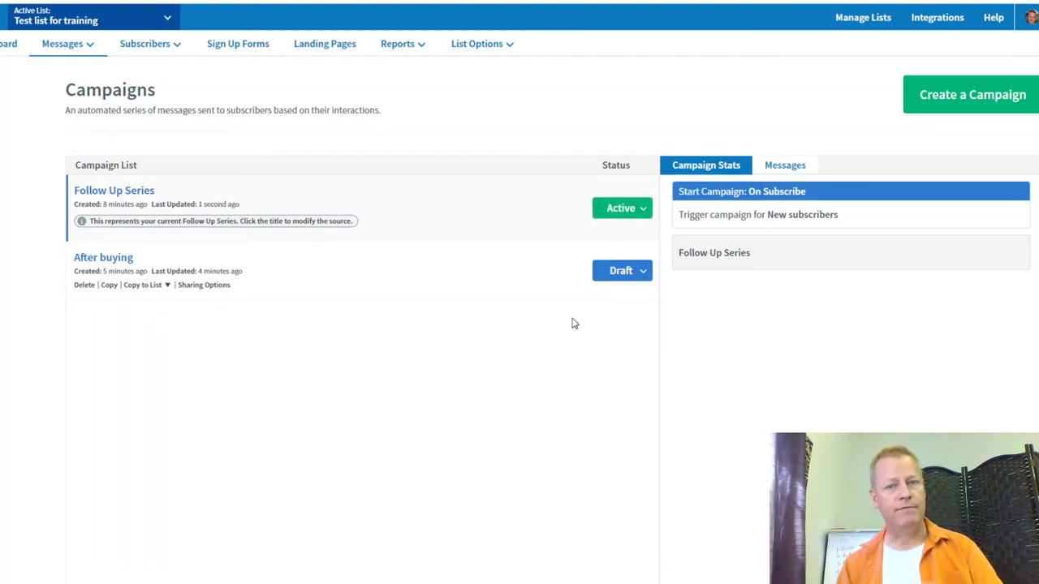
pyautogui.click(797, 168)
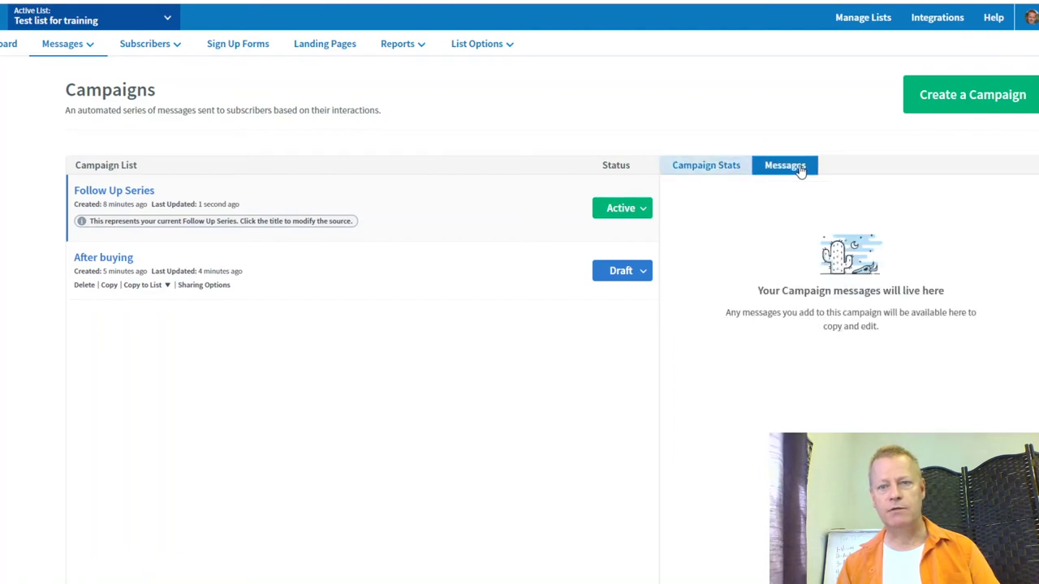
pyautogui.click(686, 163)
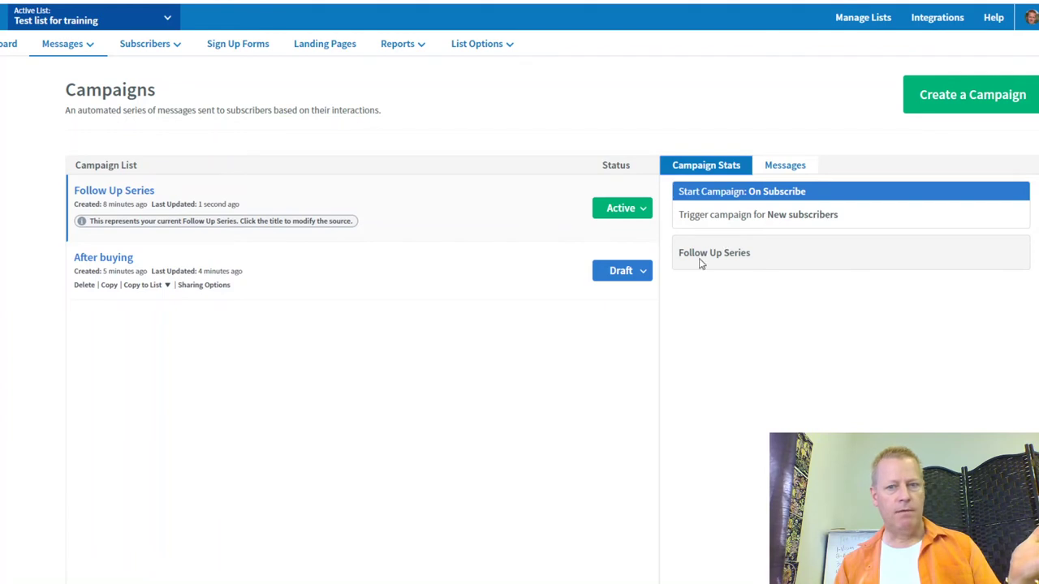
pyautogui.click(89, 258)
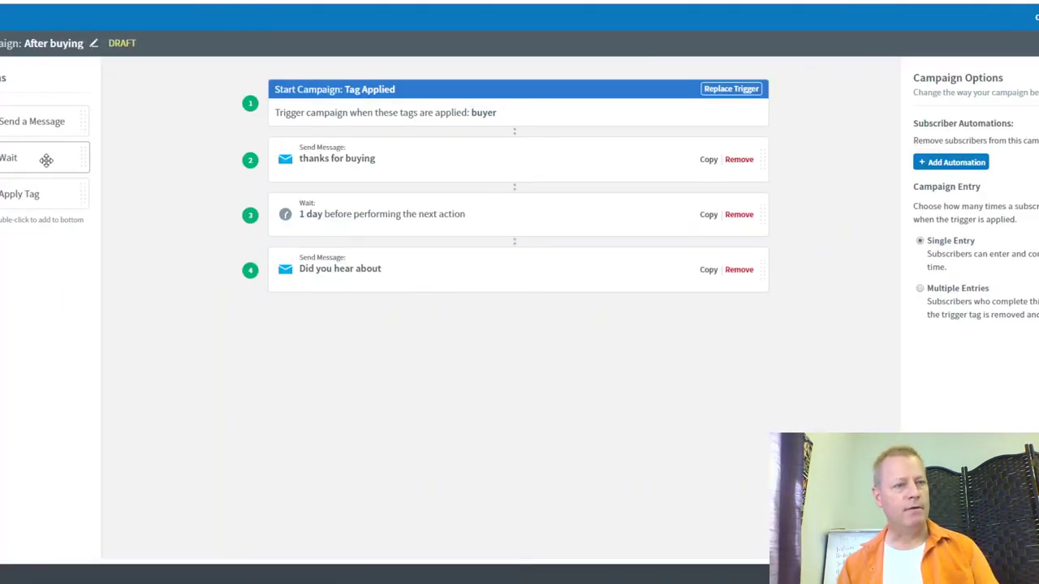
pyautogui.moveTo(31, 154); pyautogui.dragTo(372, 228)
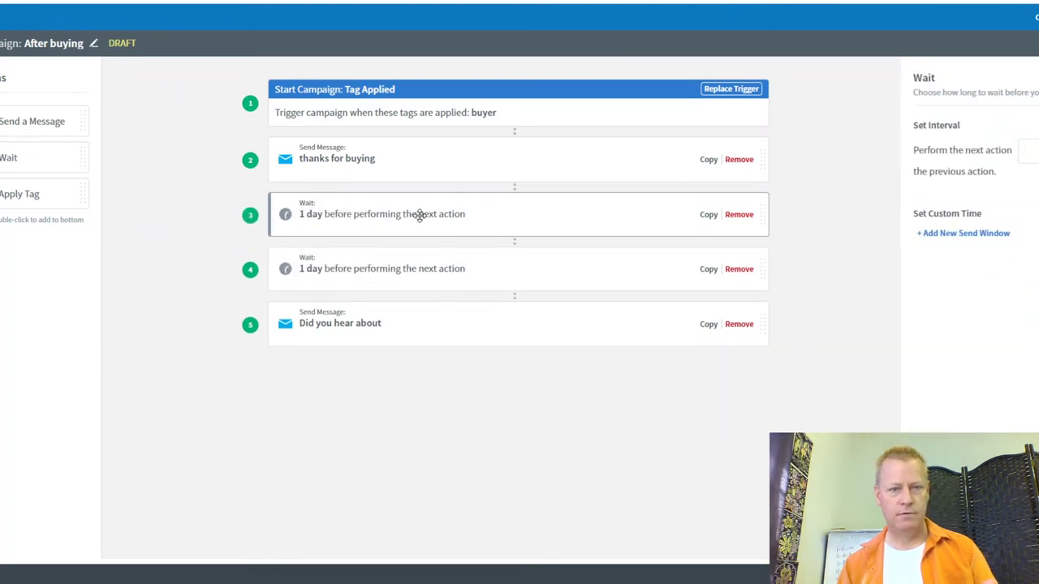
pyautogui.moveTo(374, 220); pyautogui.dragTo(381, 141)
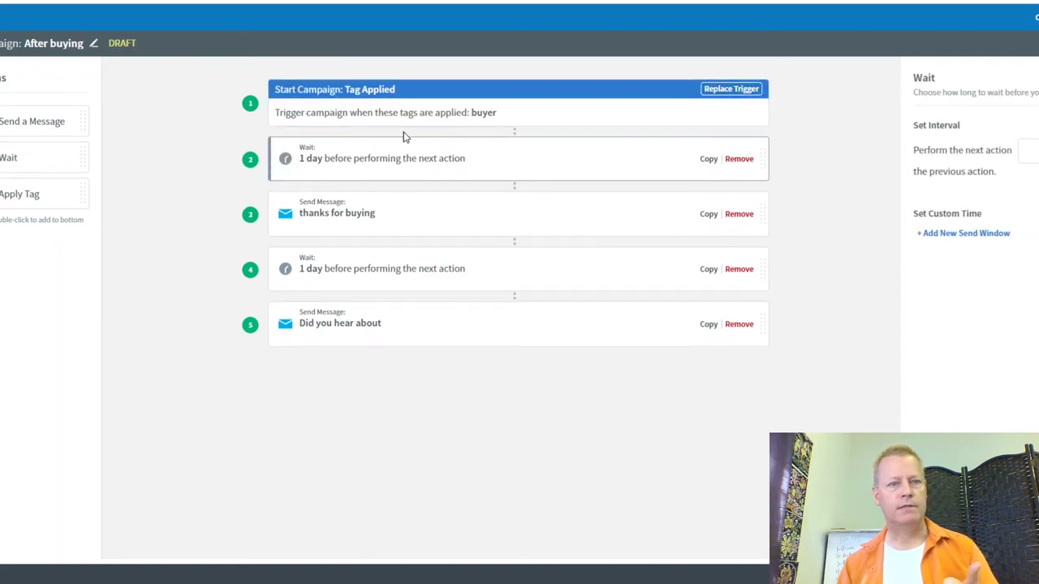
pyautogui.click(727, 94)
pyautogui.click(727, 91)
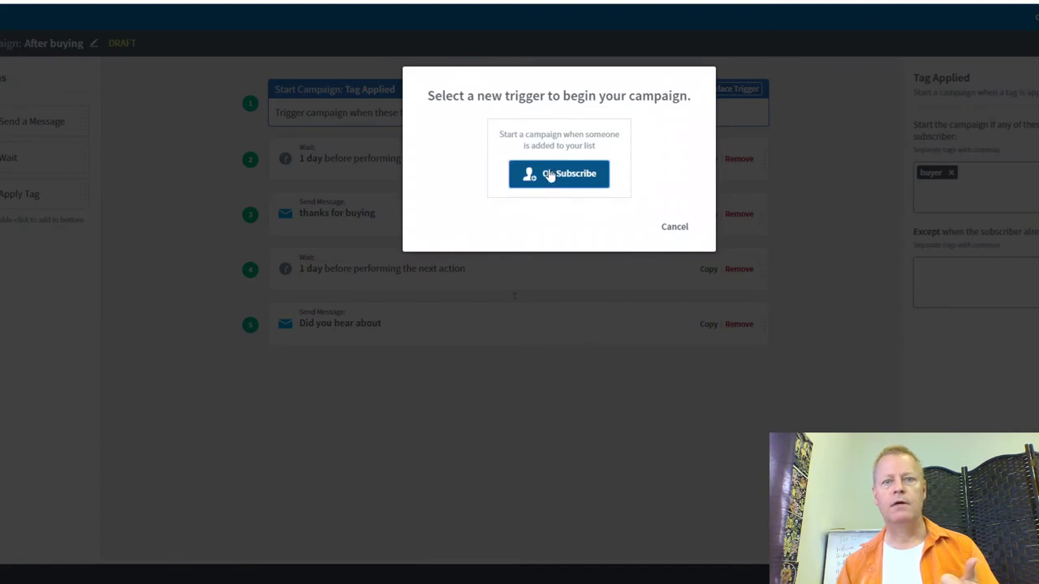
pyautogui.click(670, 229)
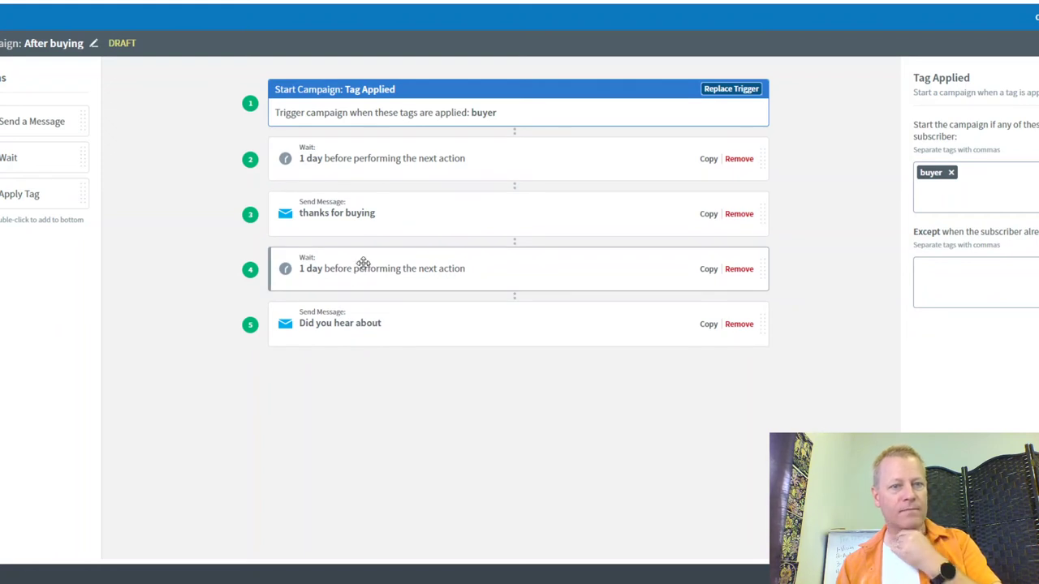
pyautogui.moveTo(378, 171); pyautogui.dragTo(380, 383)
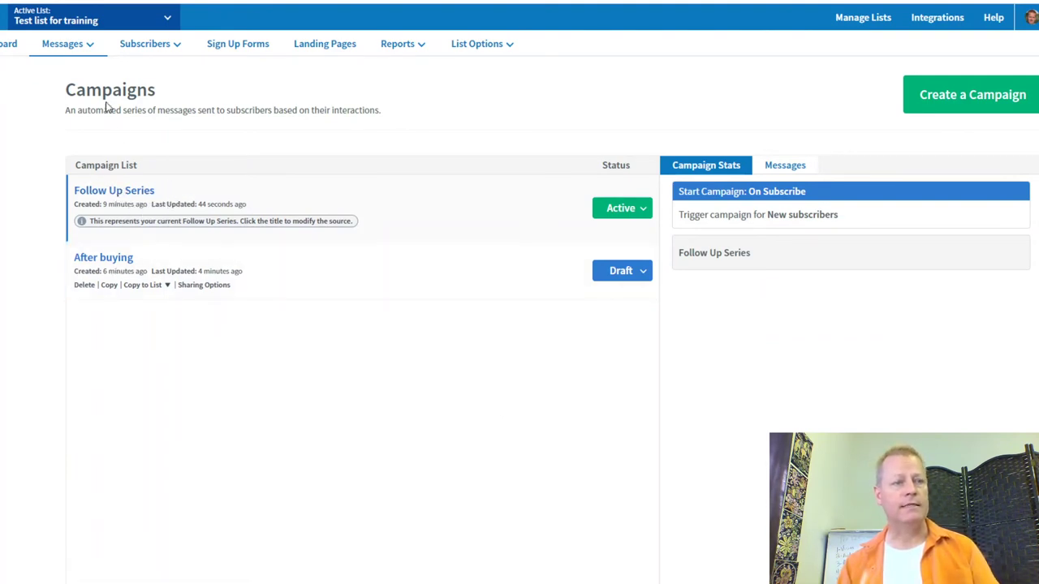
# Step: Create a campaign from the Welcome Series template, keeping the default name 'Template: Welcome Series'
pyautogui.moveTo(83, 49)
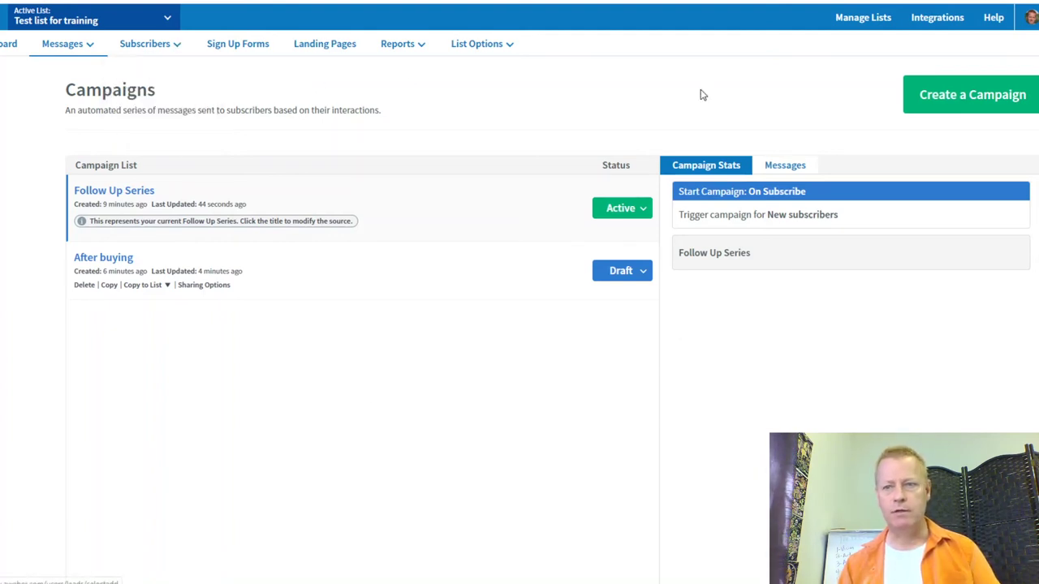
pyautogui.click(981, 106)
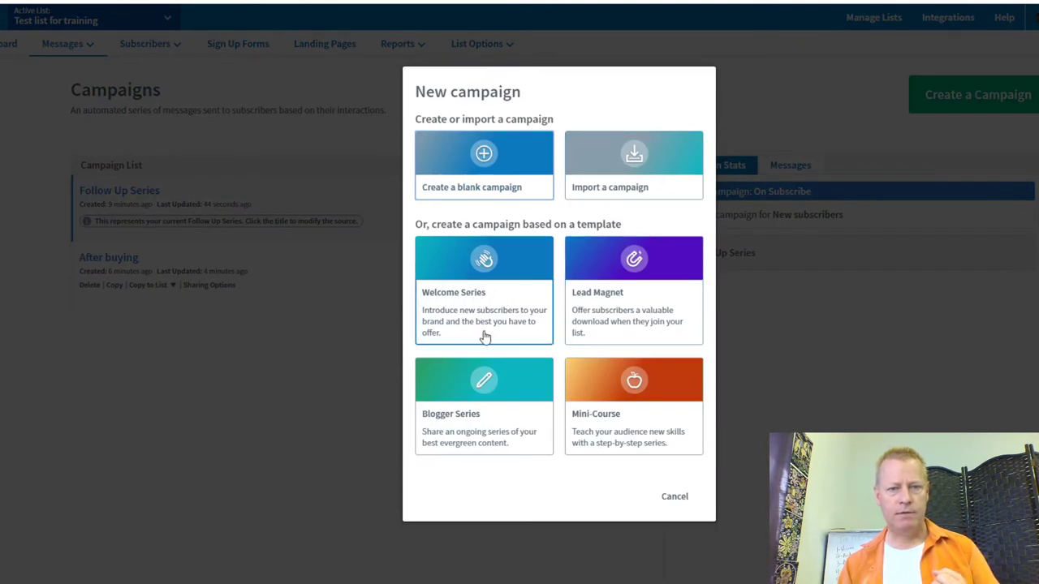
pyautogui.click(484, 258)
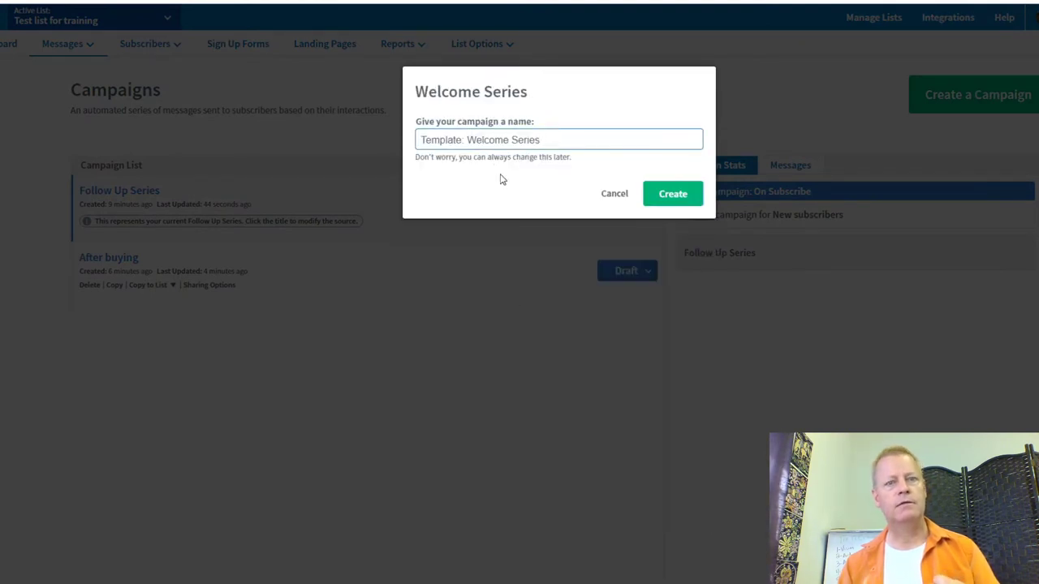
pyautogui.click(672, 193)
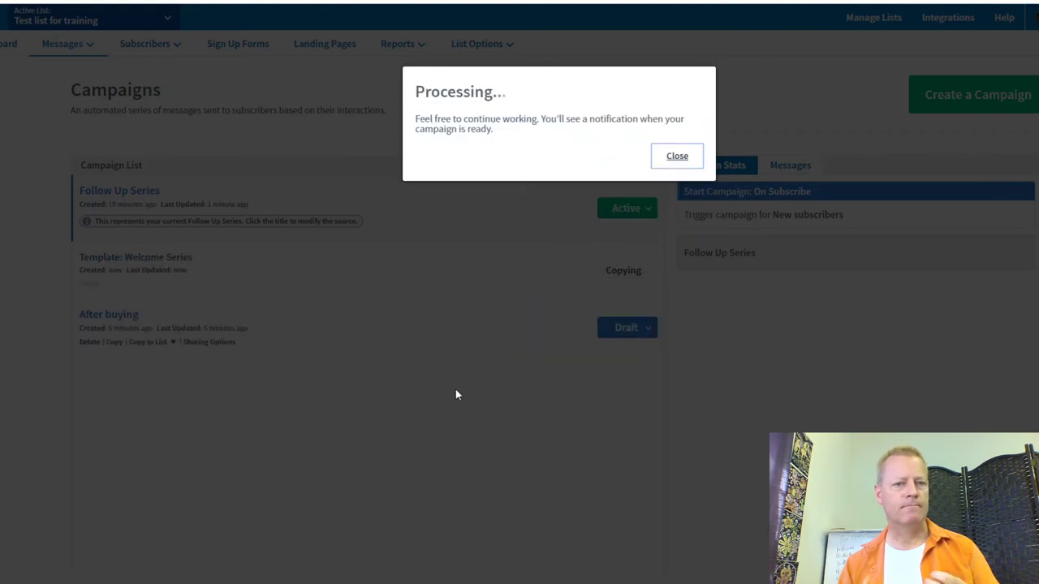
pyautogui.click(676, 156)
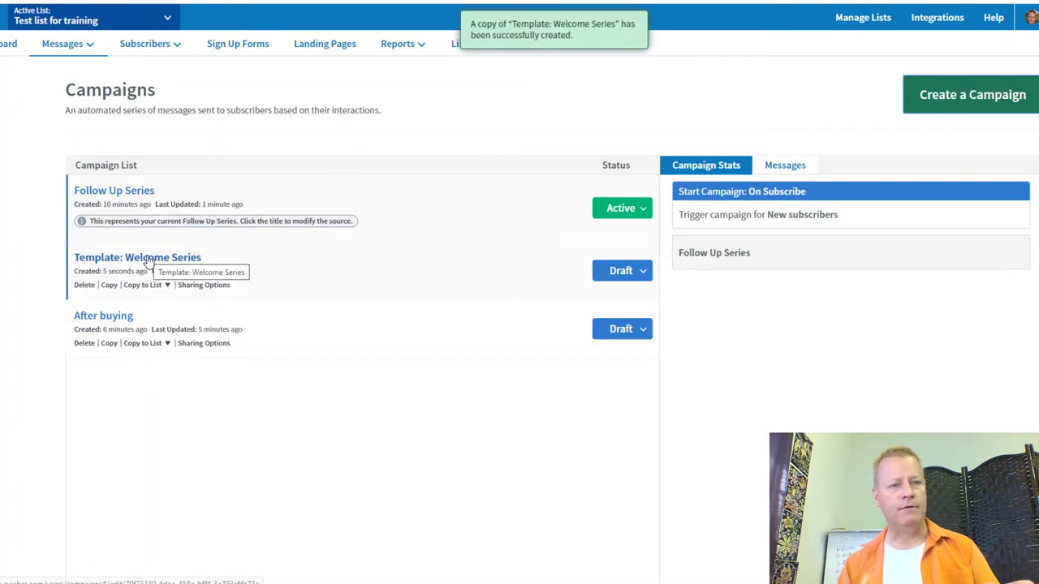
pyautogui.click(149, 258)
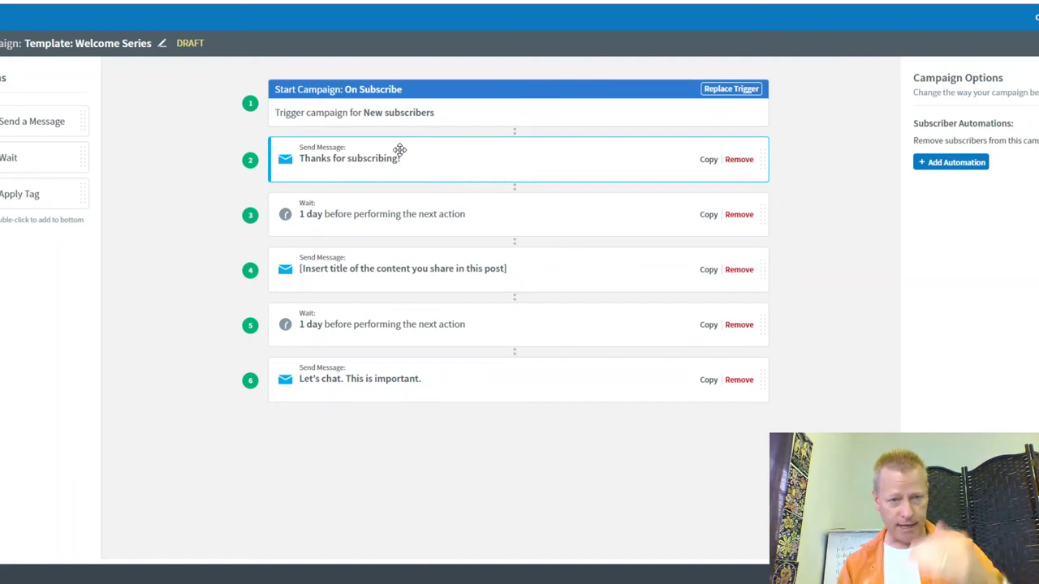
# Step: Add an Apply Tag step with tag 'seinfeld' after step 6 and save the campaign
pyautogui.moveTo(51, 204); pyautogui.dragTo(414, 430)
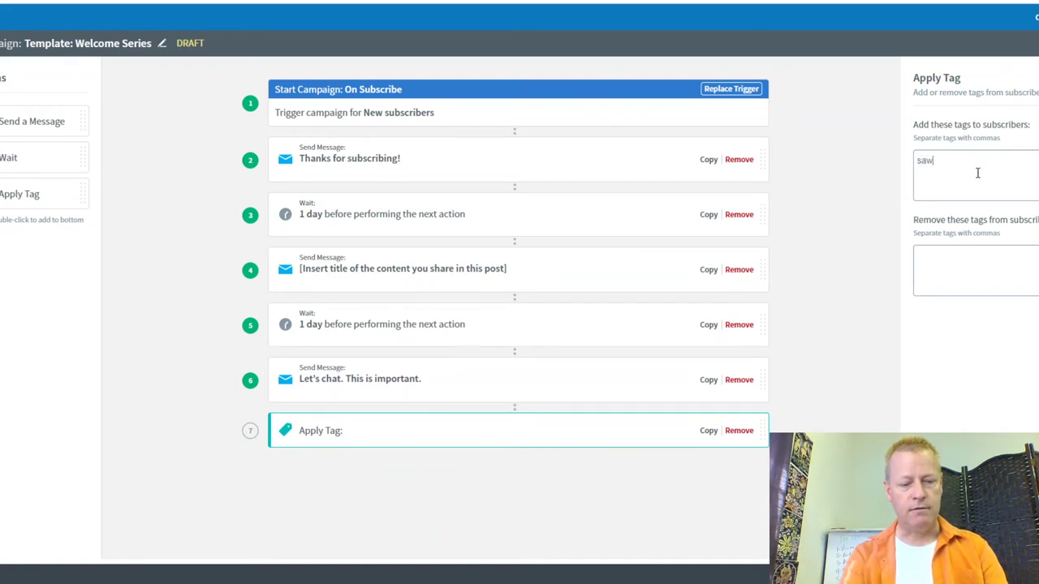
pyautogui.write('b')
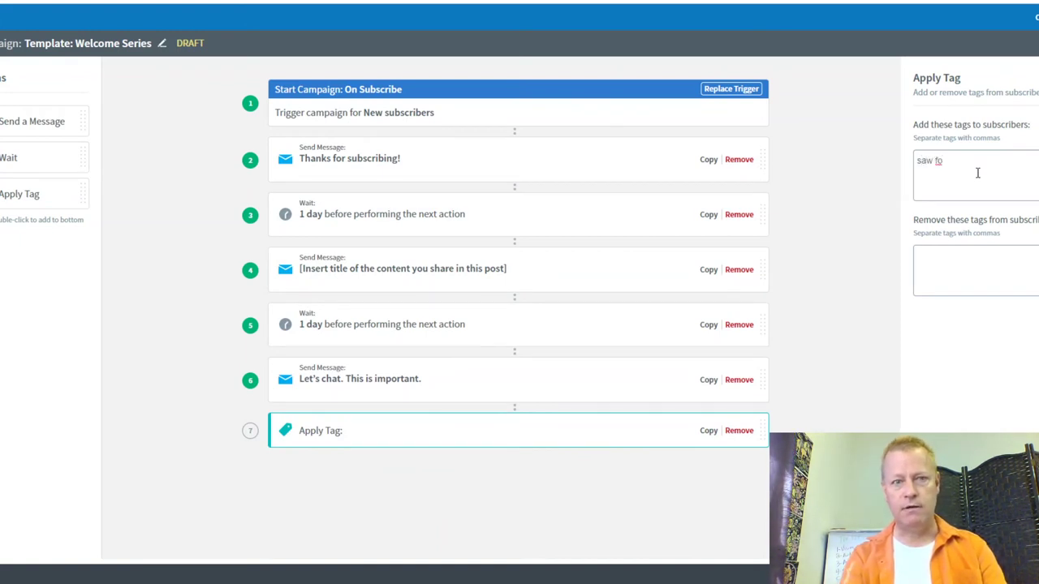
pyautogui.write('llo')
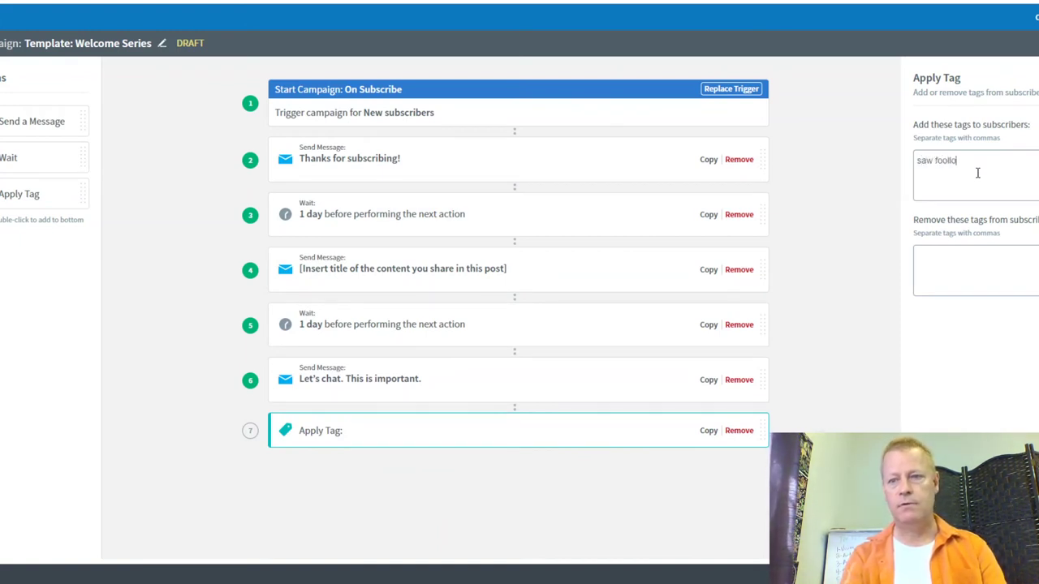
pyautogui.press('BackSpace')
pyautogui.press('BackSpace')
pyautogui.press('BackSpace')
pyautogui.press('BackSpace')
pyautogui.press('BackSpace')
pyautogui.press('BackSpace')
pyautogui.press('BackSpace')
pyautogui.press('BackSpace')
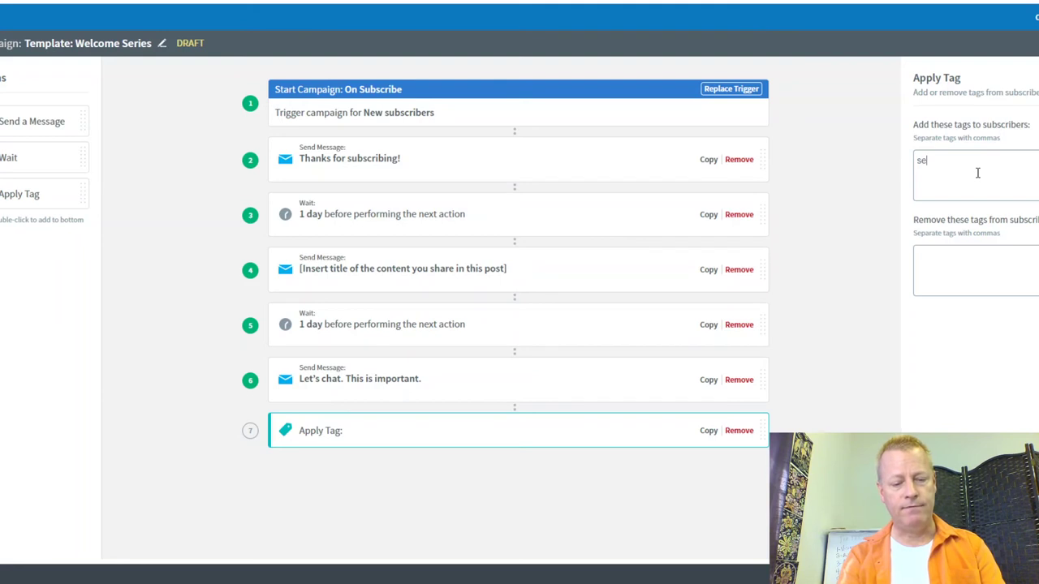
pyautogui.write('seinfeld')
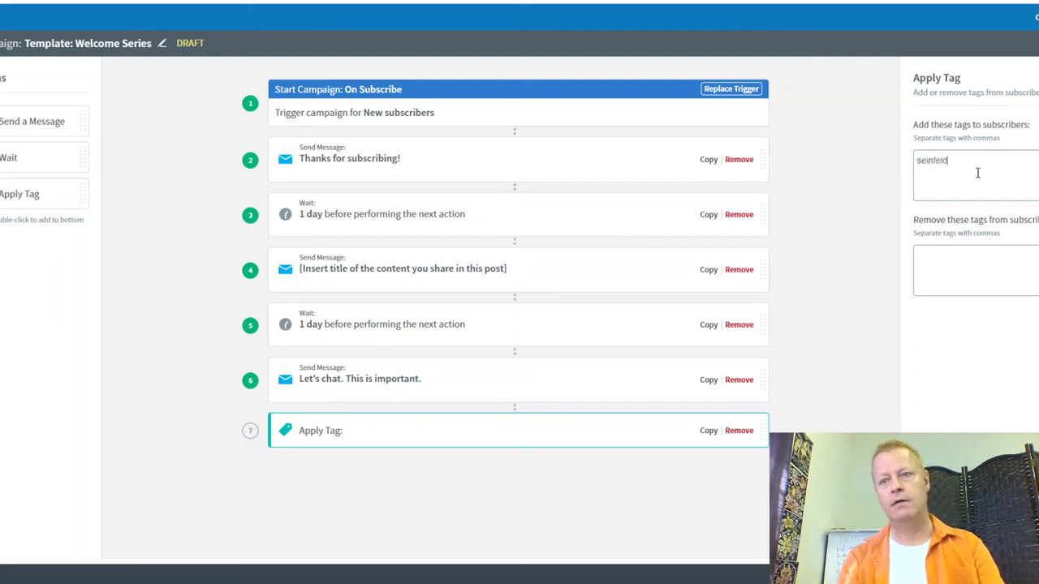
pyautogui.click(948, 273)
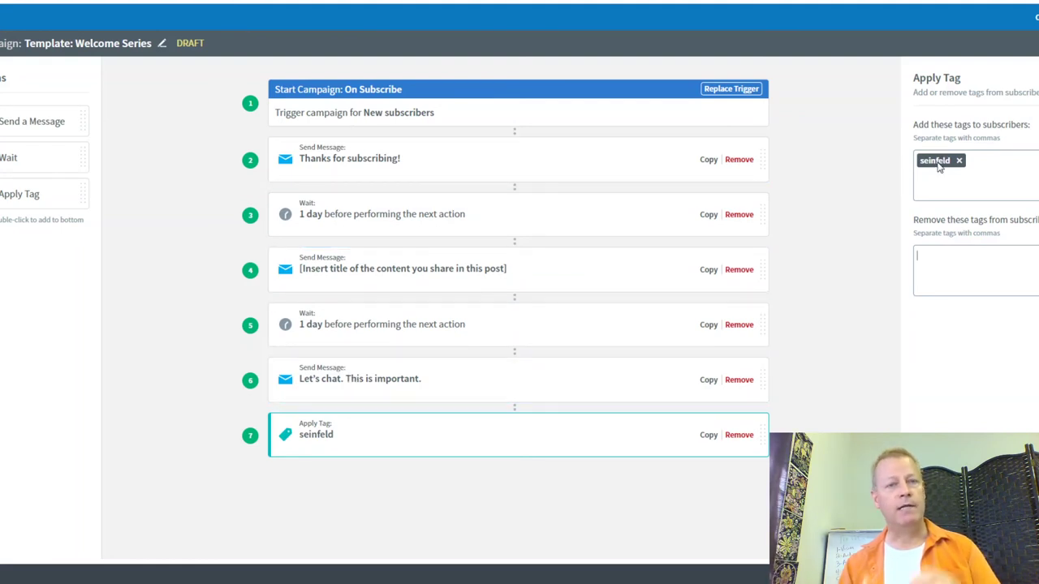
pyautogui.click(921, 258)
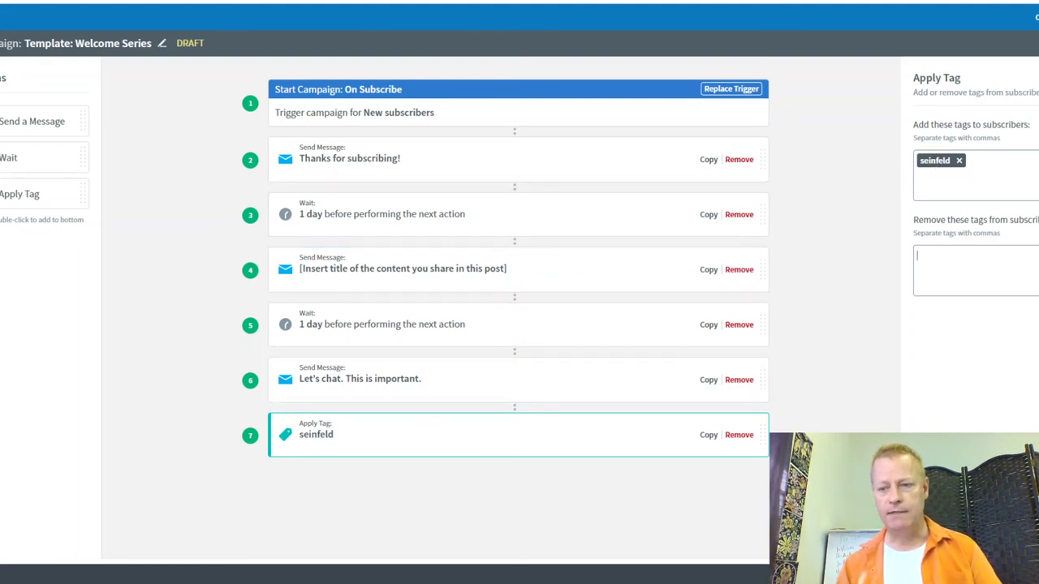
pyautogui.click(900, 417)
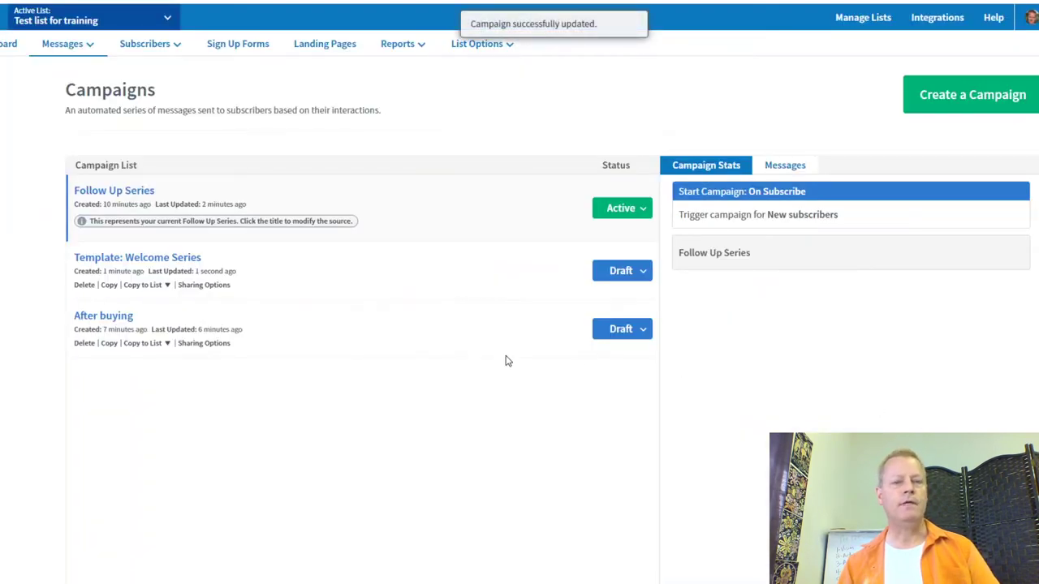
# Step: Pause the Follow Up Series campaign and activate the Template: Welcome Series campaign
pyautogui.click(625, 209)
pyautogui.click(606, 236)
pyautogui.click(643, 276)
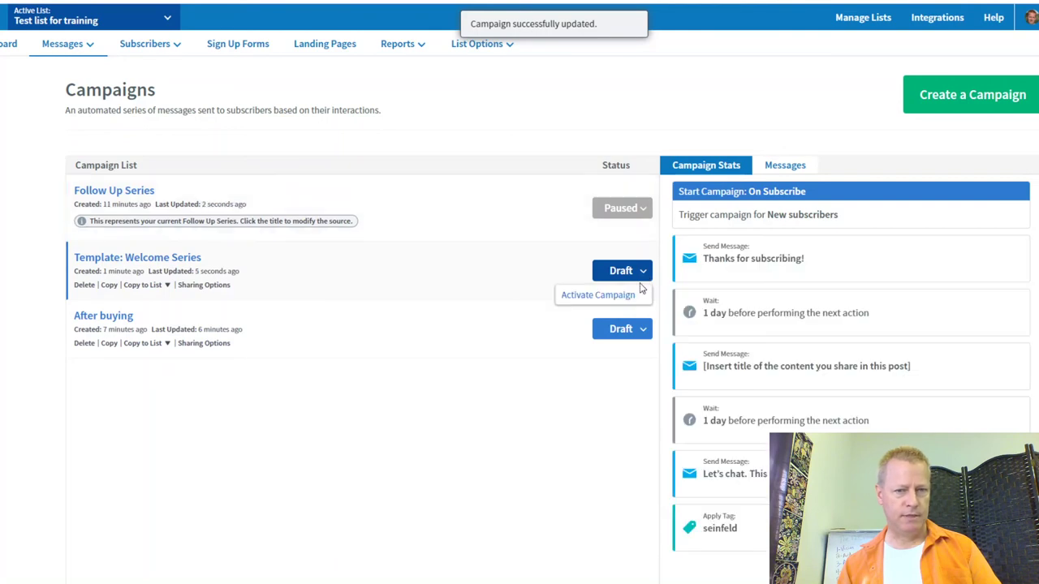
pyautogui.click(617, 294)
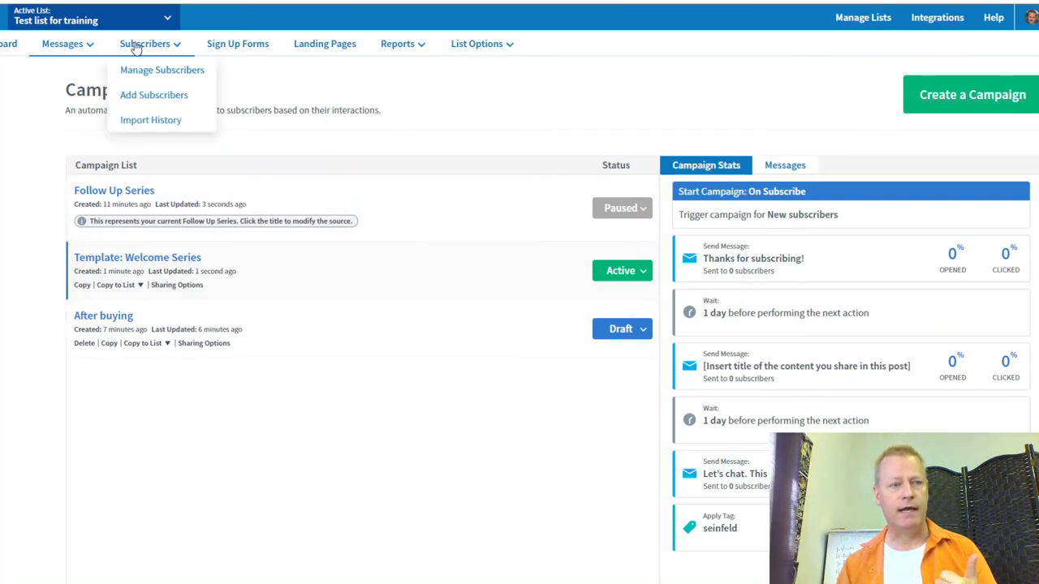
# Step: Open the Schedule a Broadcast settings for broadcast 1 from the Drafts page
pyautogui.moveTo(65, 43)
pyautogui.click(87, 77)
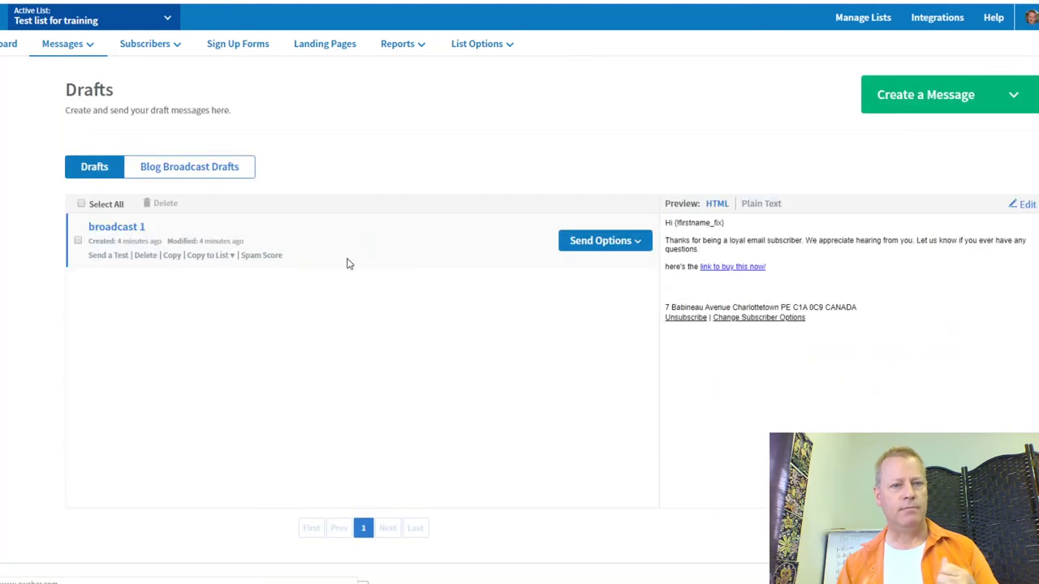
pyautogui.click(638, 243)
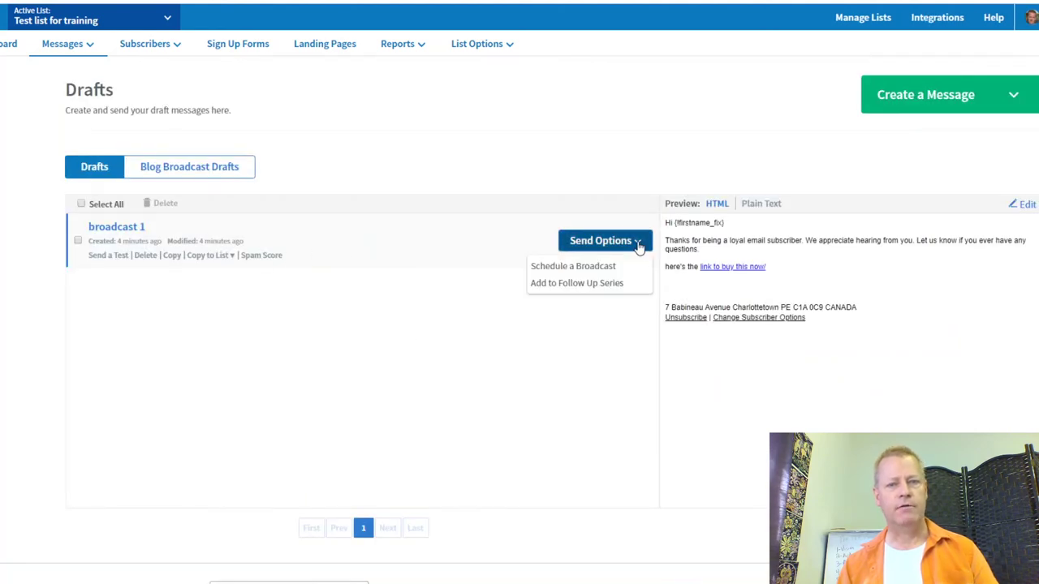
pyautogui.click(589, 268)
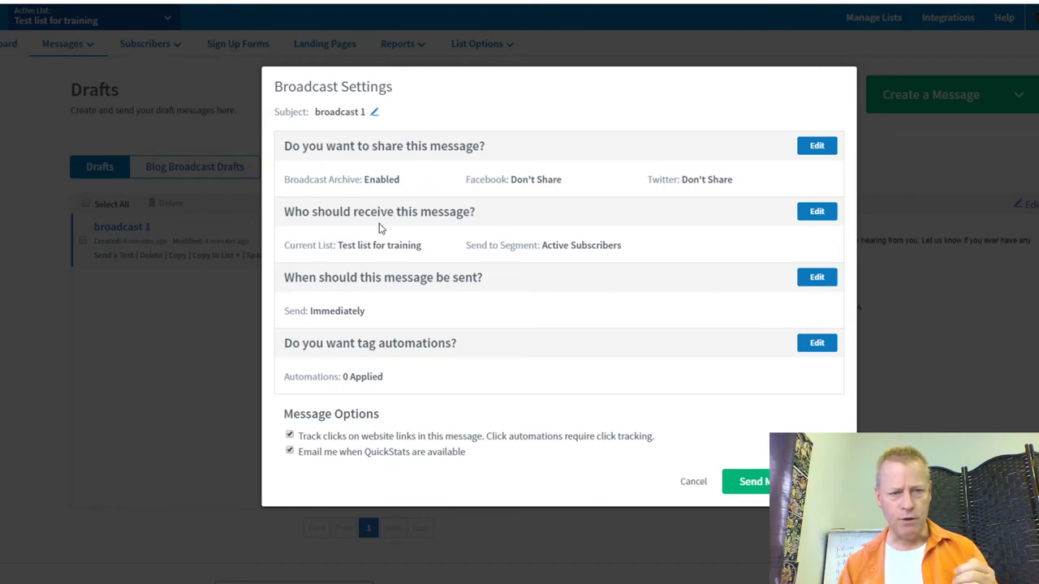
# Step: Review the recipient segment list, then cancel the broadcast settings without changes
pyautogui.click(803, 215)
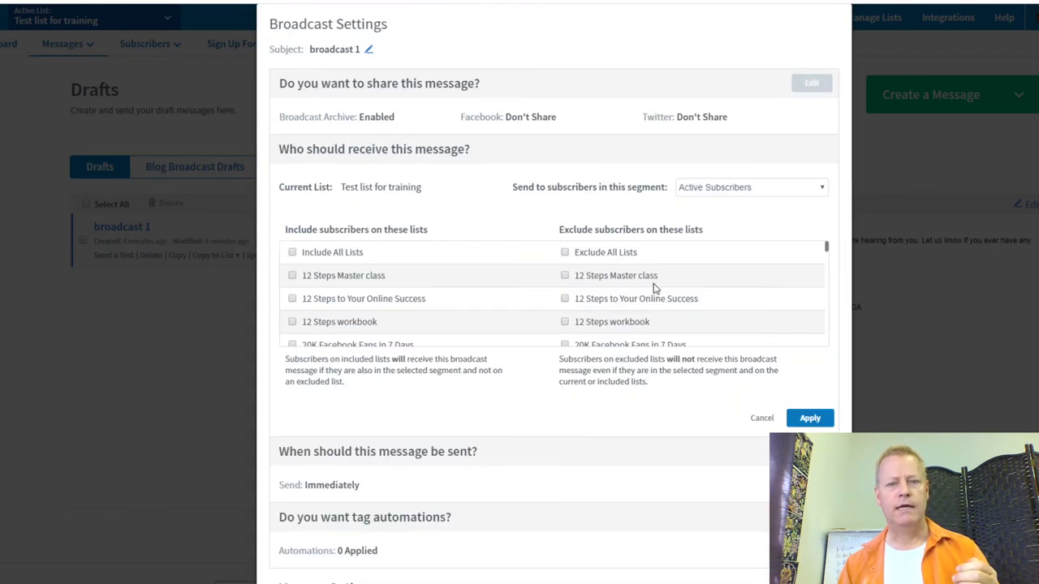
pyautogui.click(757, 195)
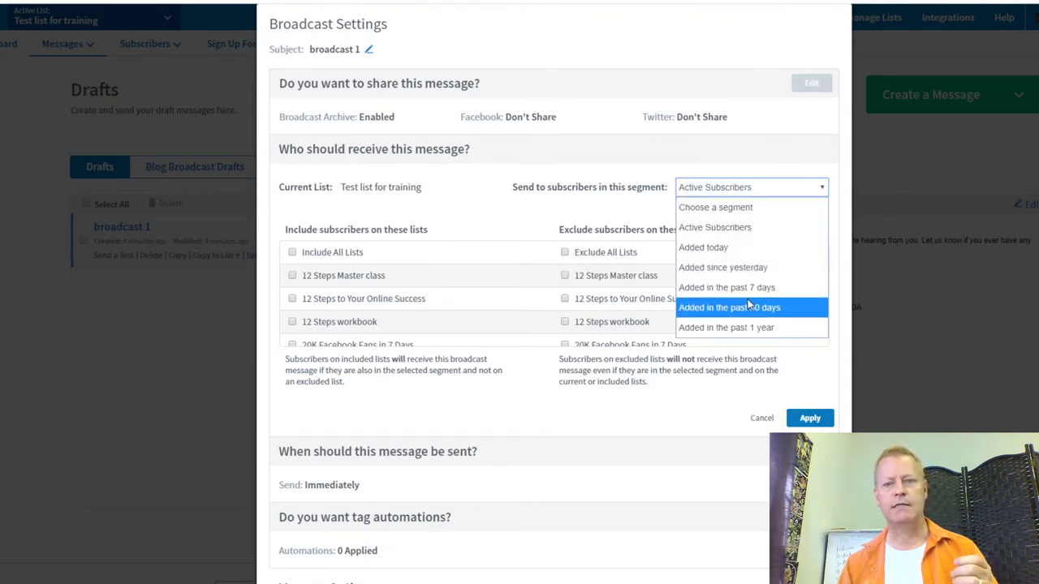
pyautogui.click(589, 209)
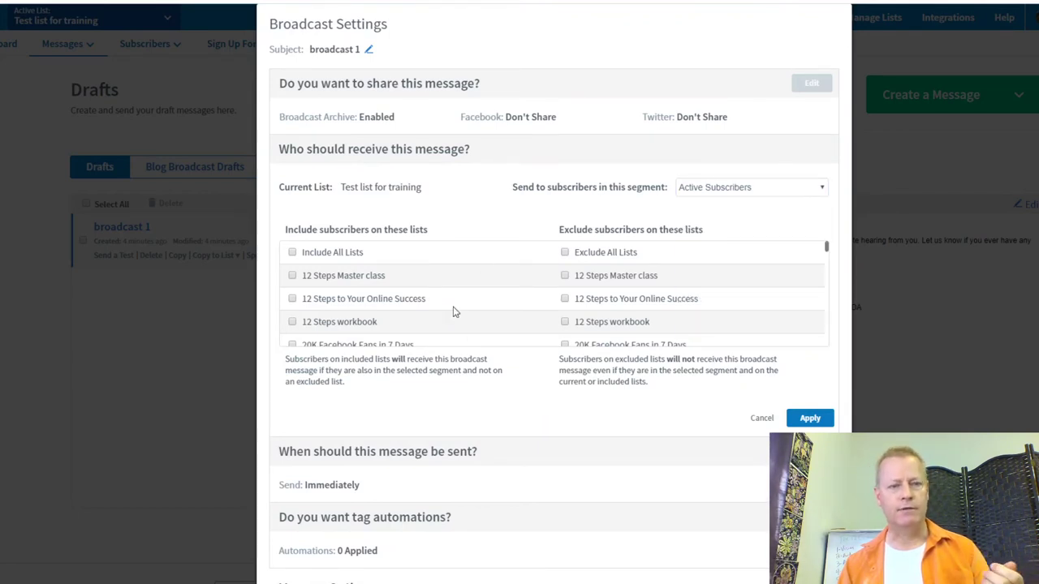
pyautogui.scroll(-1, 490, 357)
pyautogui.scroll(-2, 490, 357)
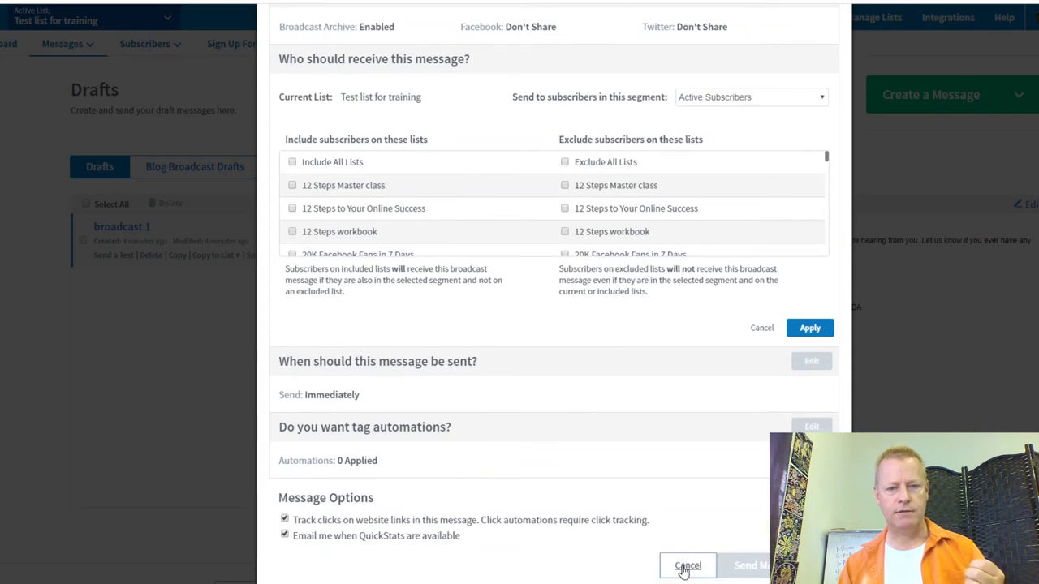
pyautogui.click(686, 565)
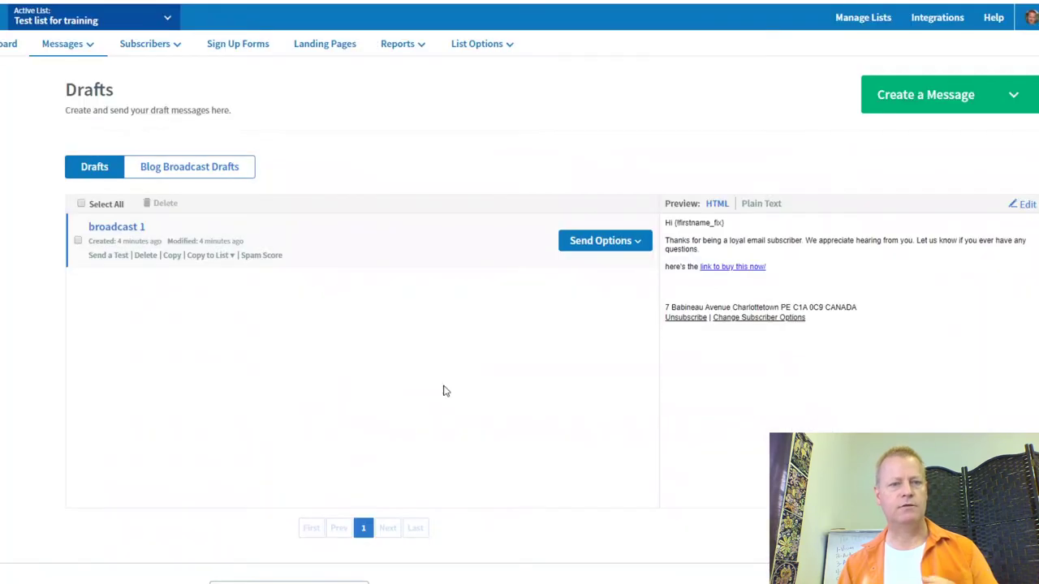
# Step: Add a single subscriber in Manage Subscribers, entering the test subscriber's name and e-mail
pyautogui.moveTo(172, 48)
pyautogui.click(163, 71)
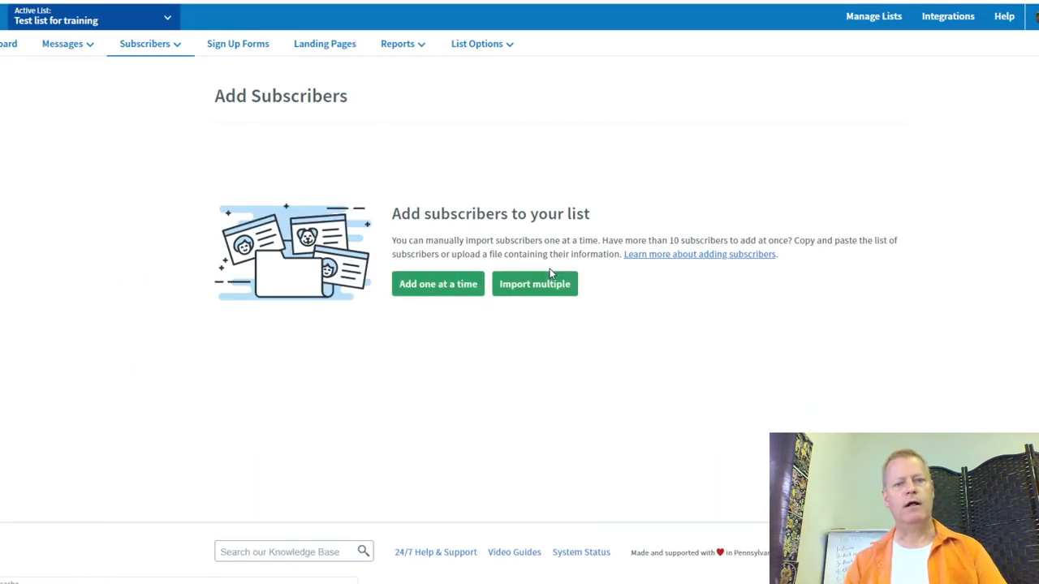
pyautogui.click(445, 284)
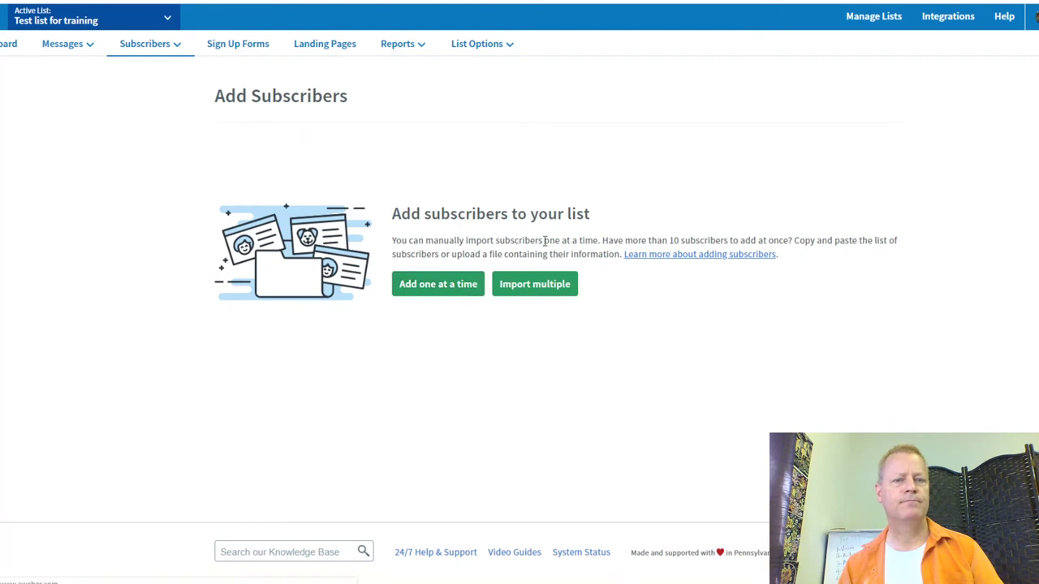
pyautogui.click(277, 192)
pyautogui.write('JSG test')
pyautogui.press('Tab')
pyautogui.press('Tab')
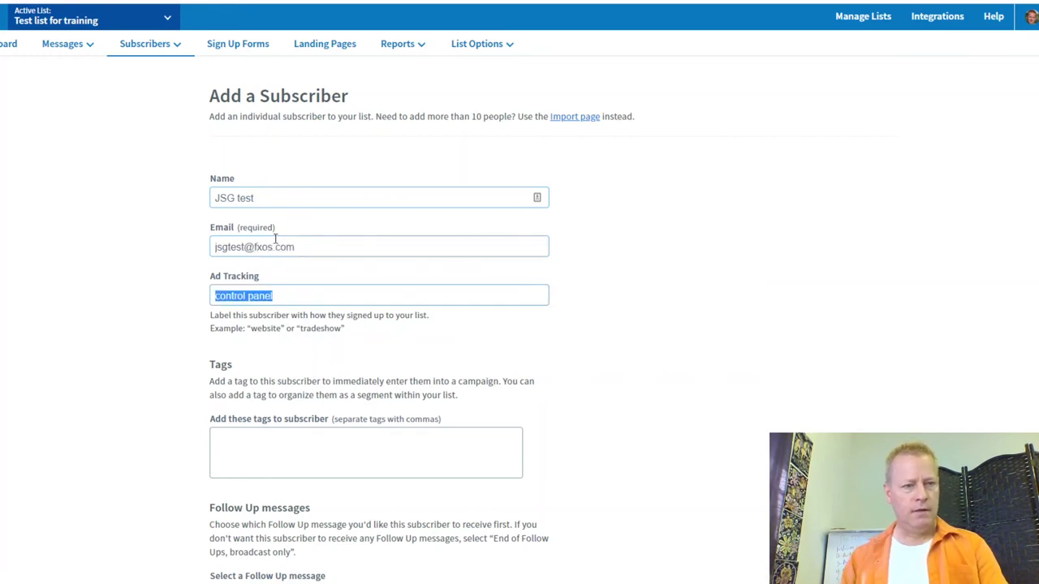
# Step: Start the subscriber at follow-up message 1 and add them to the Test list for training
pyautogui.click(274, 464)
pyautogui.scroll(-5, 436, 407)
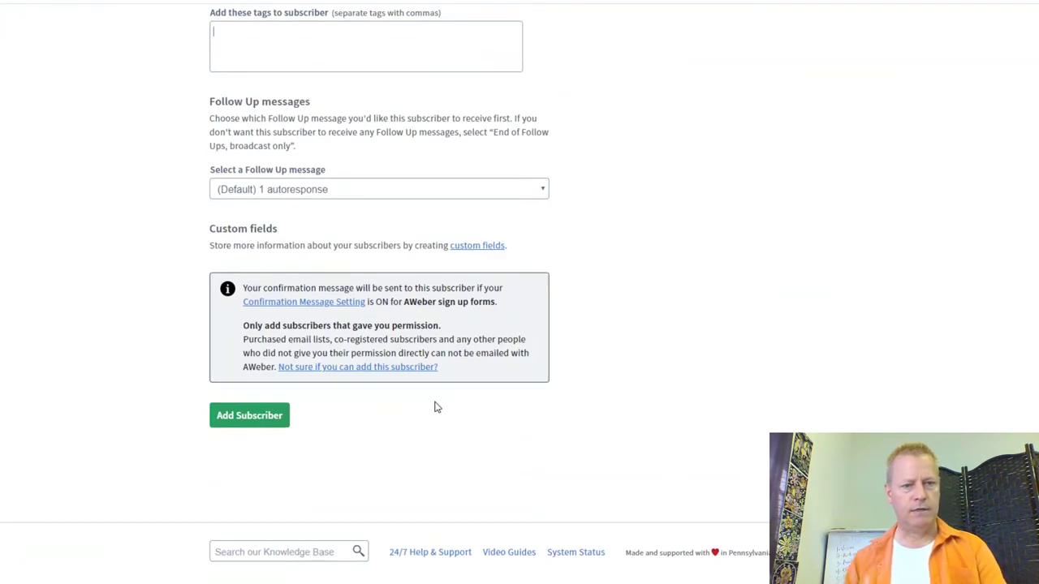
pyautogui.click(302, 190)
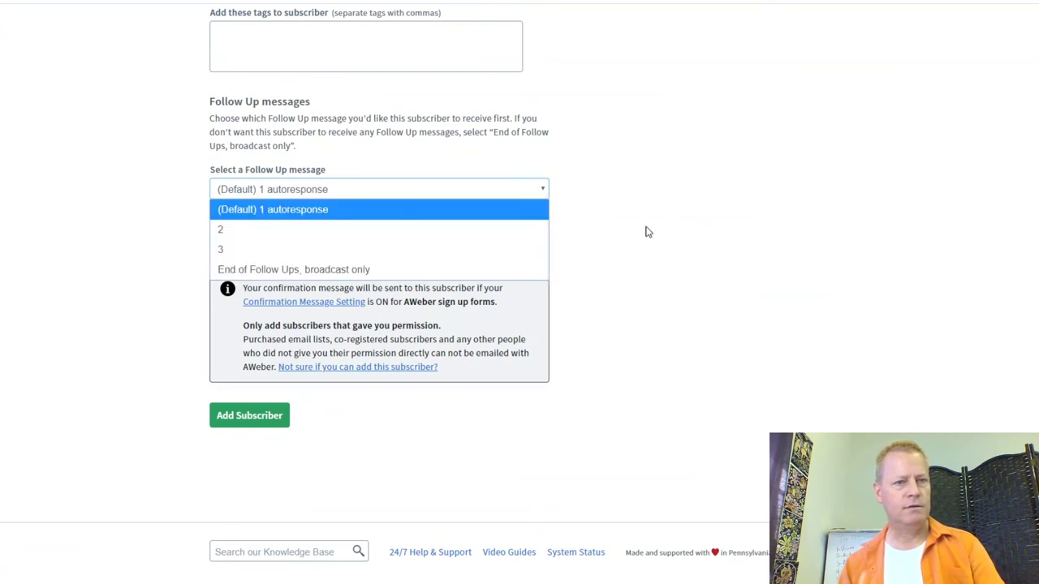
pyautogui.click(260, 418)
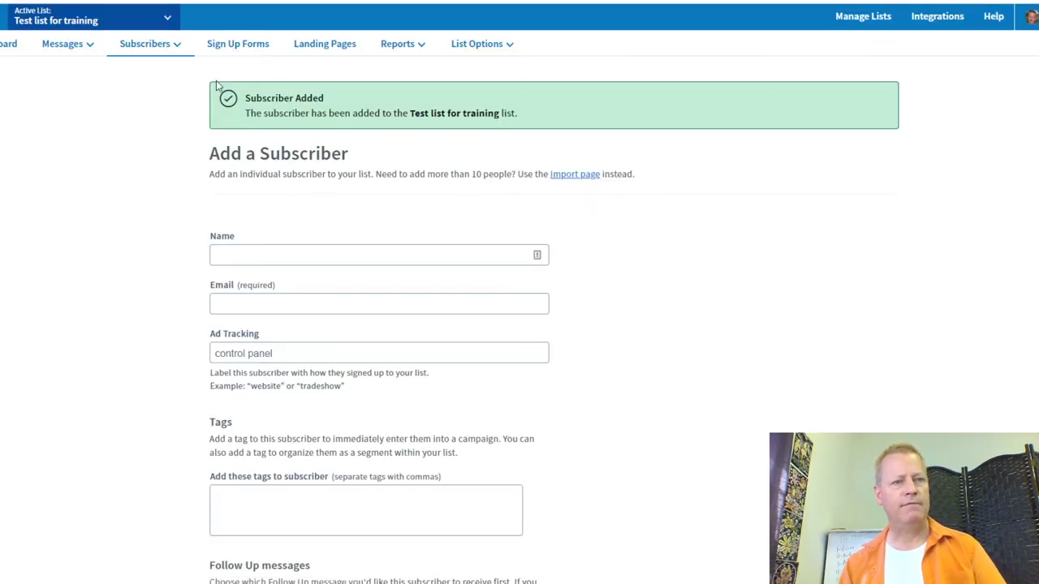
pyautogui.click(134, 45)
# Step: Search Manage Subscribers for subscribers whose Tag is seinfeld
pyautogui.click(138, 71)
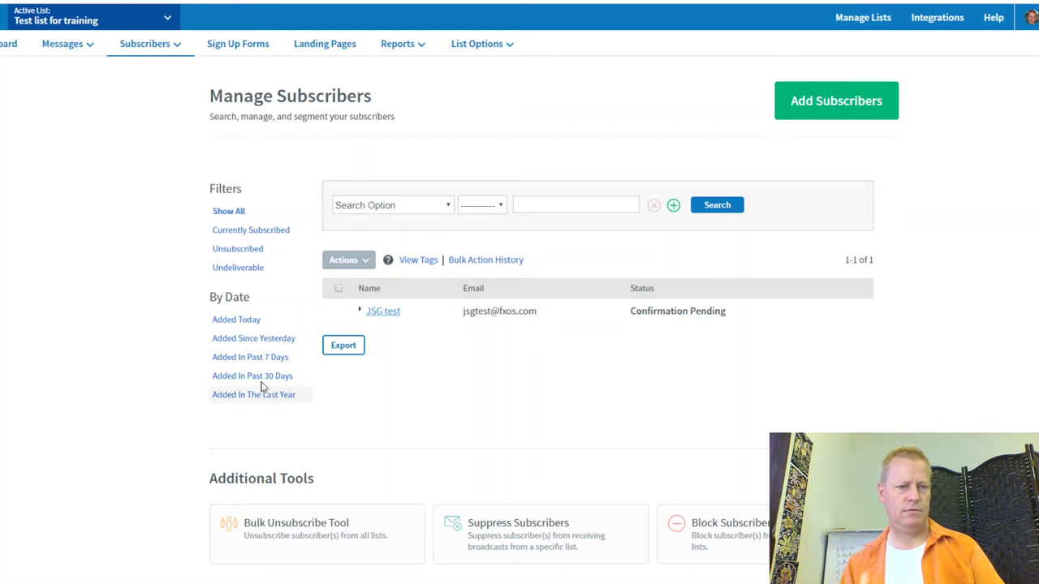
pyautogui.click(446, 206)
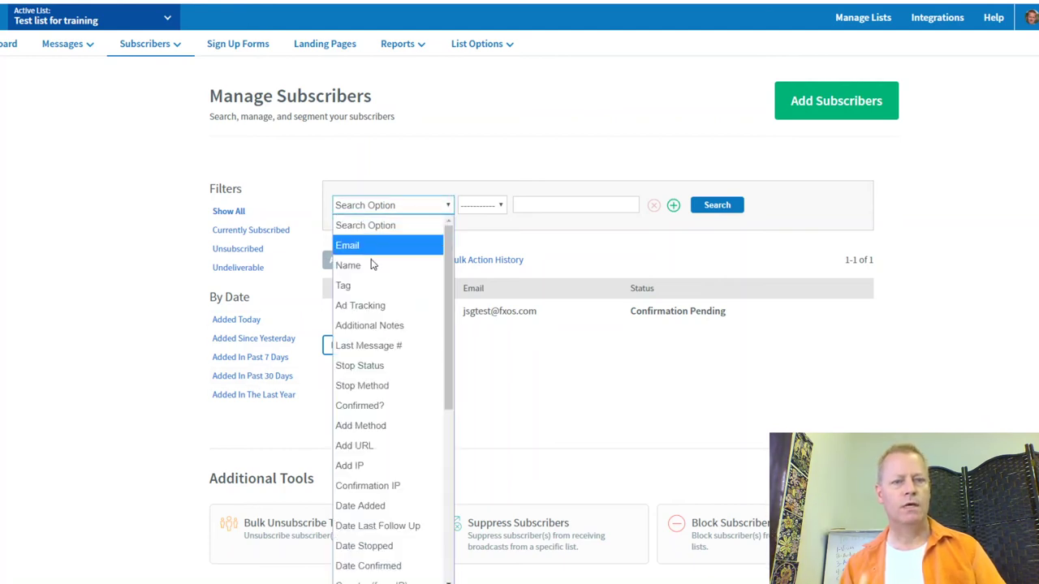
pyautogui.scroll(-5, 406, 416)
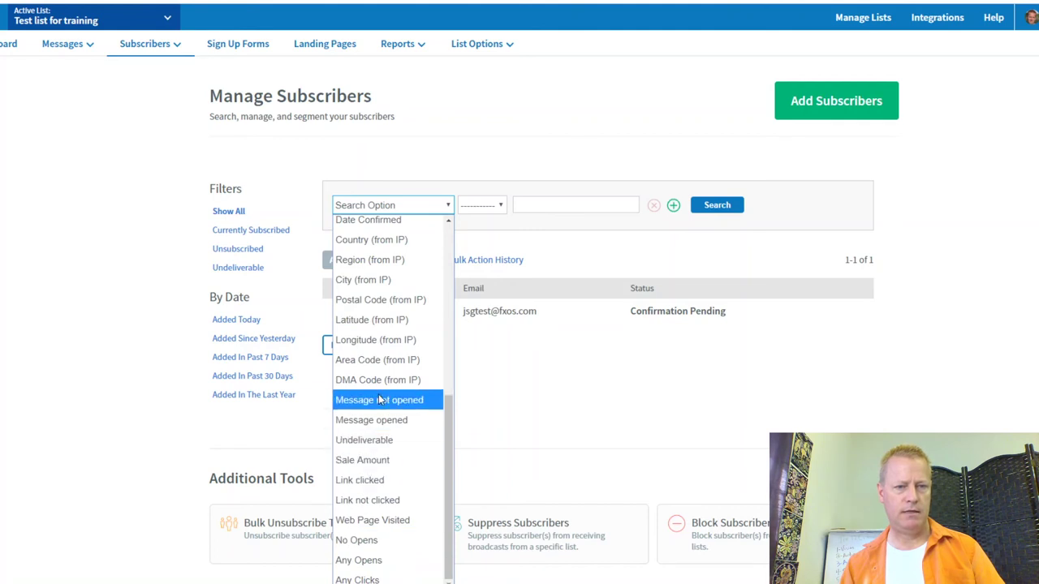
pyautogui.scroll(5, 378, 394)
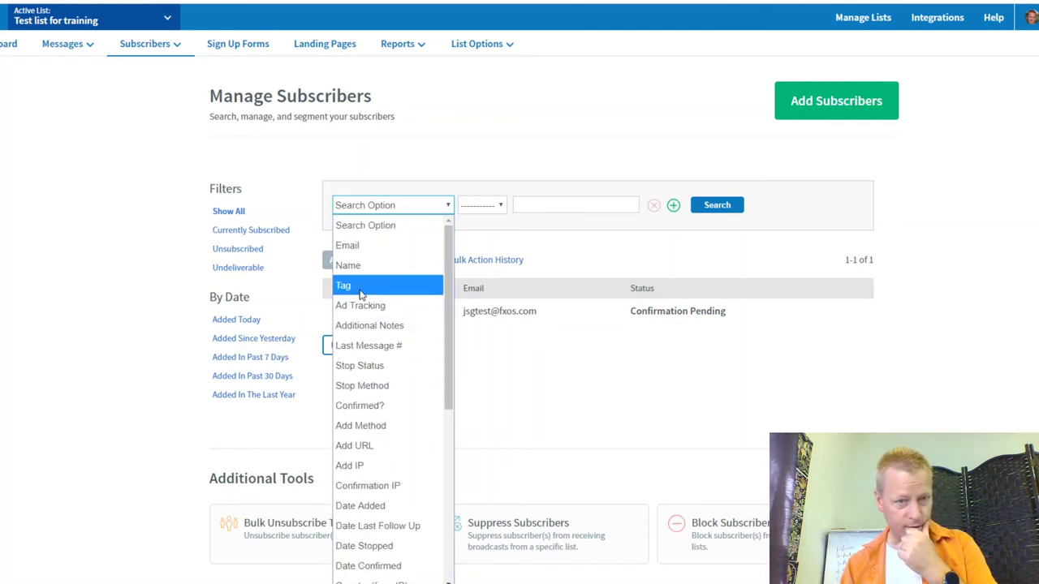
pyautogui.click(360, 287)
pyautogui.click(608, 204)
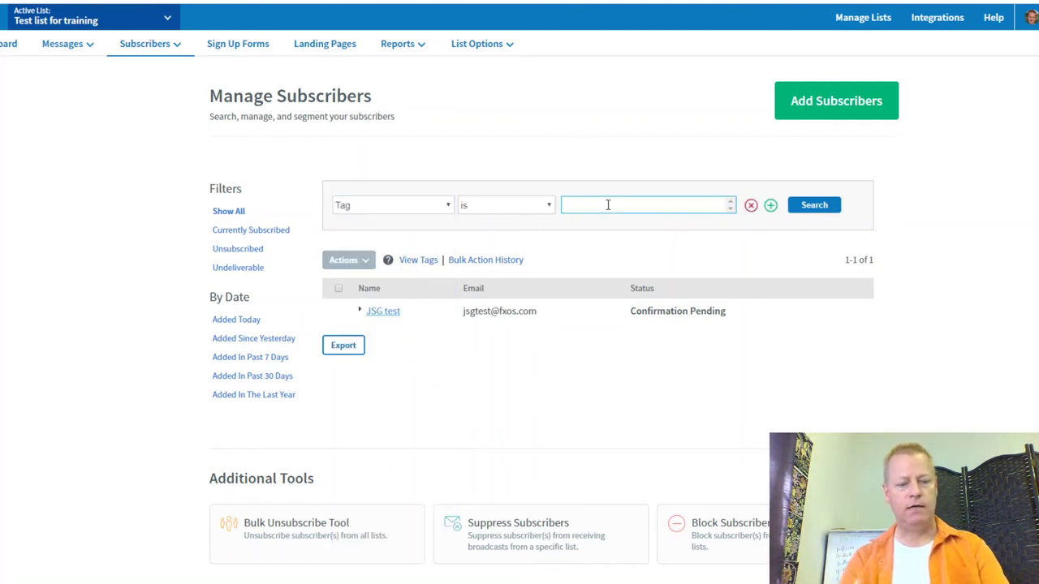
pyautogui.write('seinfeld')
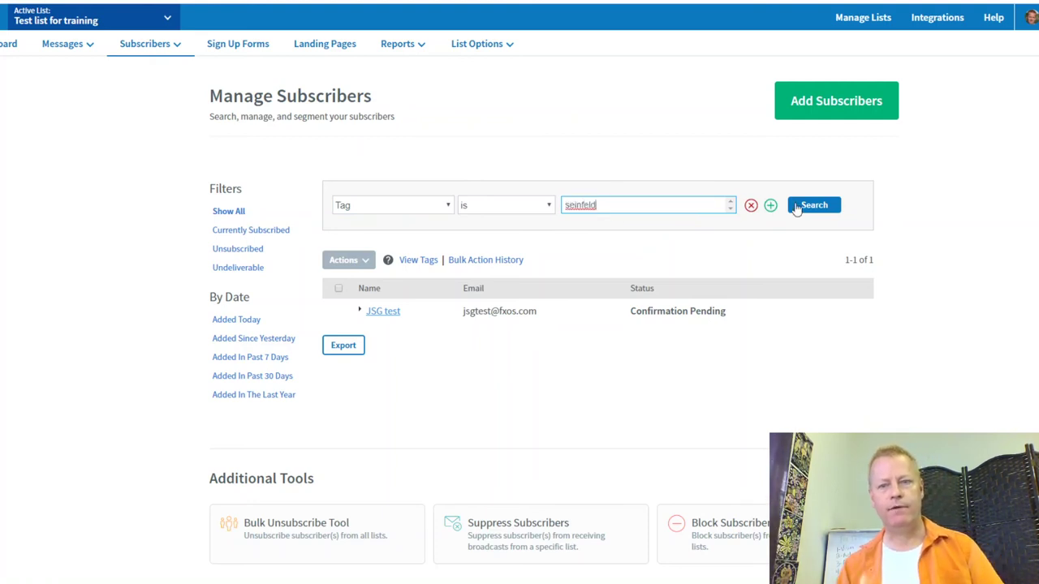
pyautogui.click(811, 206)
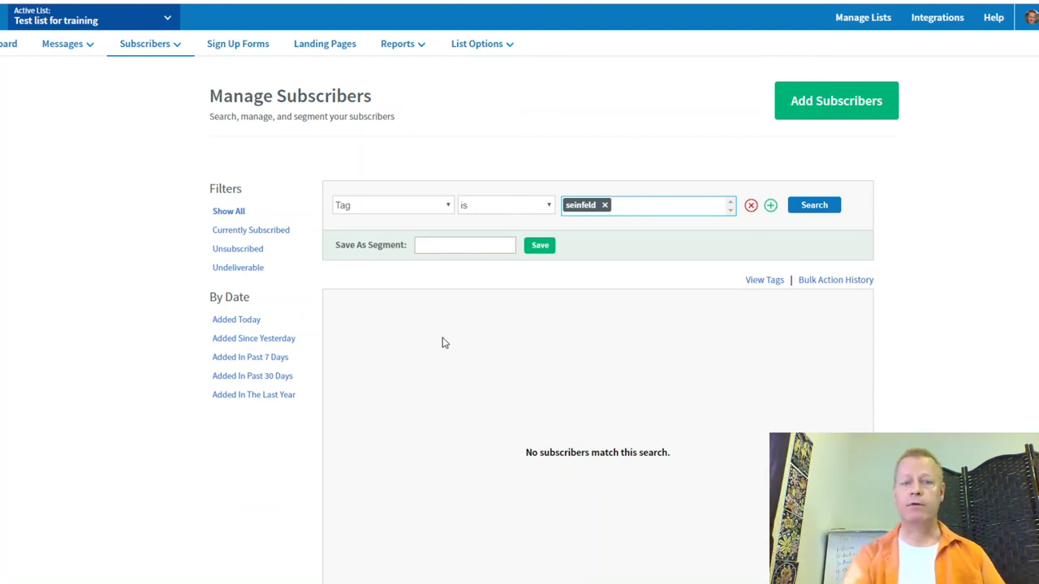
# Step: Save the tag search as the segment 'has seinfeld tag'
pyautogui.click(438, 246)
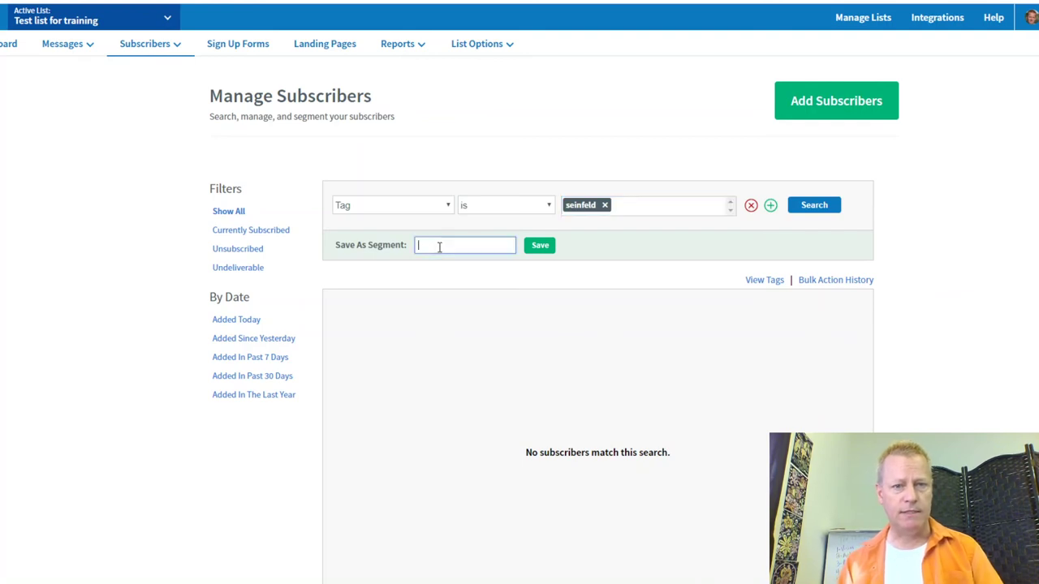
pyautogui.write('has sein')
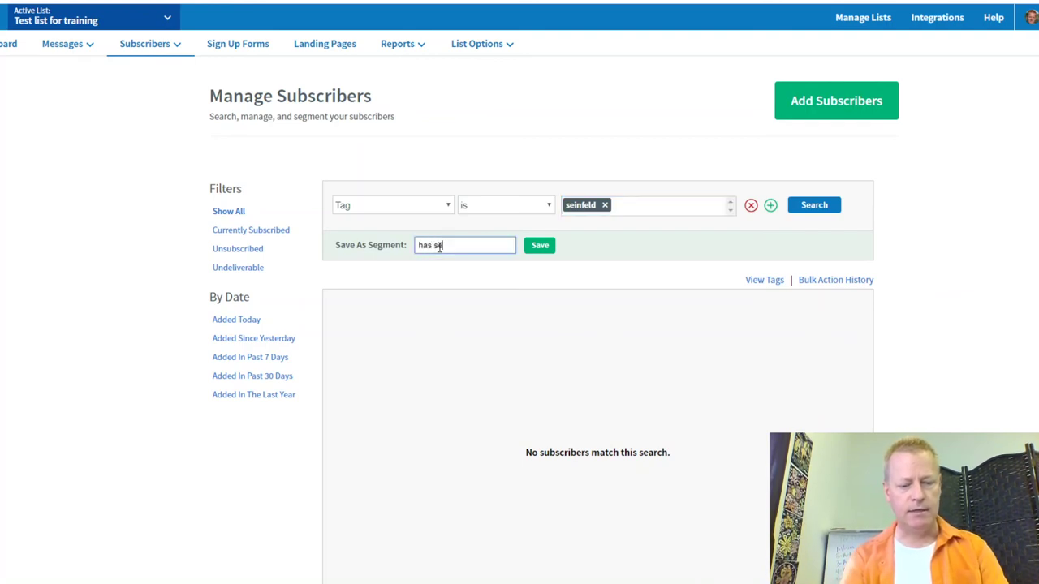
pyautogui.write('feld tag')
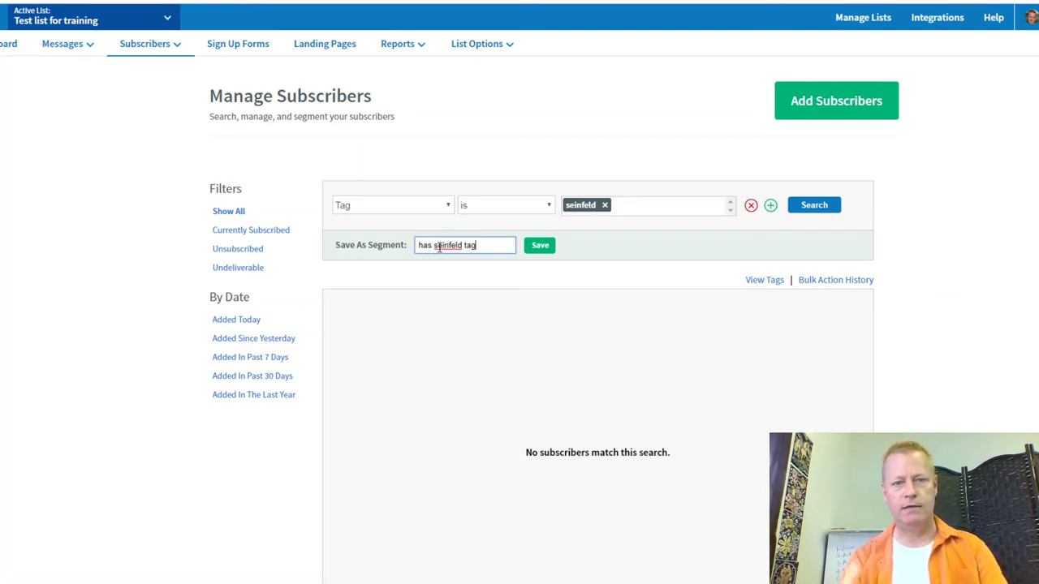
pyautogui.click(542, 248)
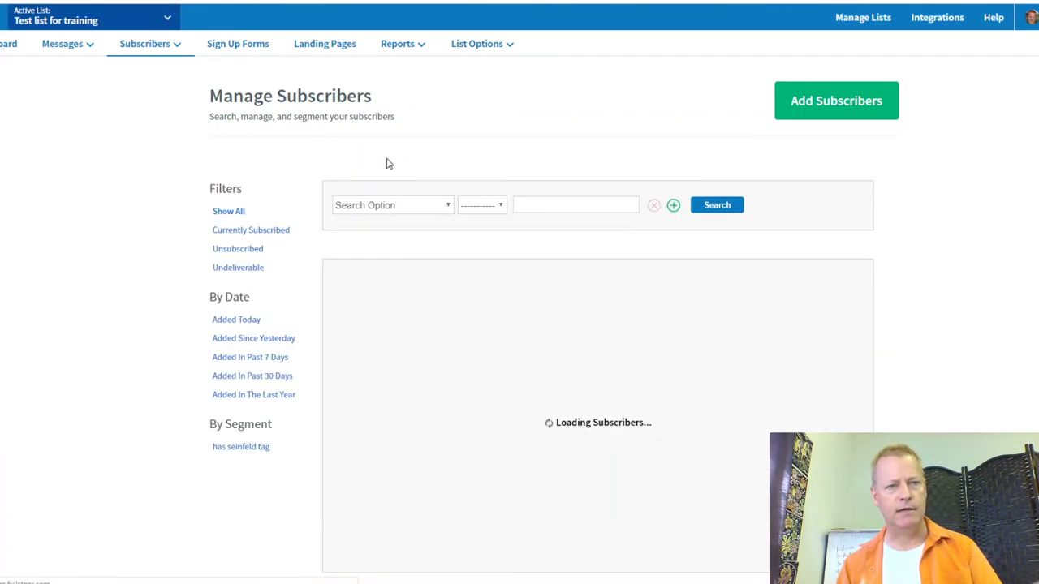
# Step: Schedule broadcast 1 and set its recipients to the 'has seinfeld tag' segment
pyautogui.moveTo(162, 56)
pyautogui.moveTo(68, 50)
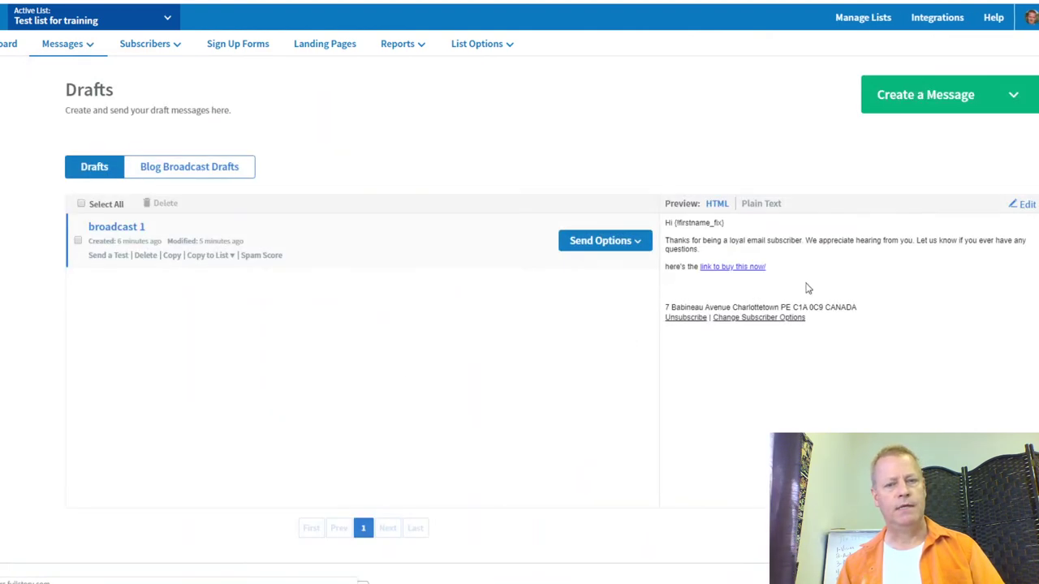
pyautogui.click(642, 240)
pyautogui.click(597, 266)
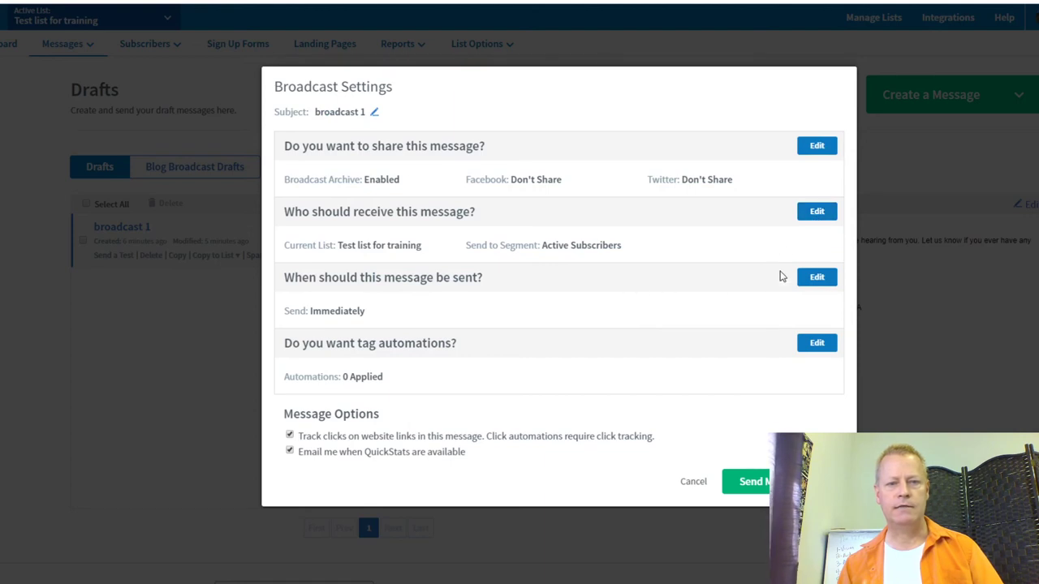
pyautogui.click(814, 212)
pyautogui.click(724, 195)
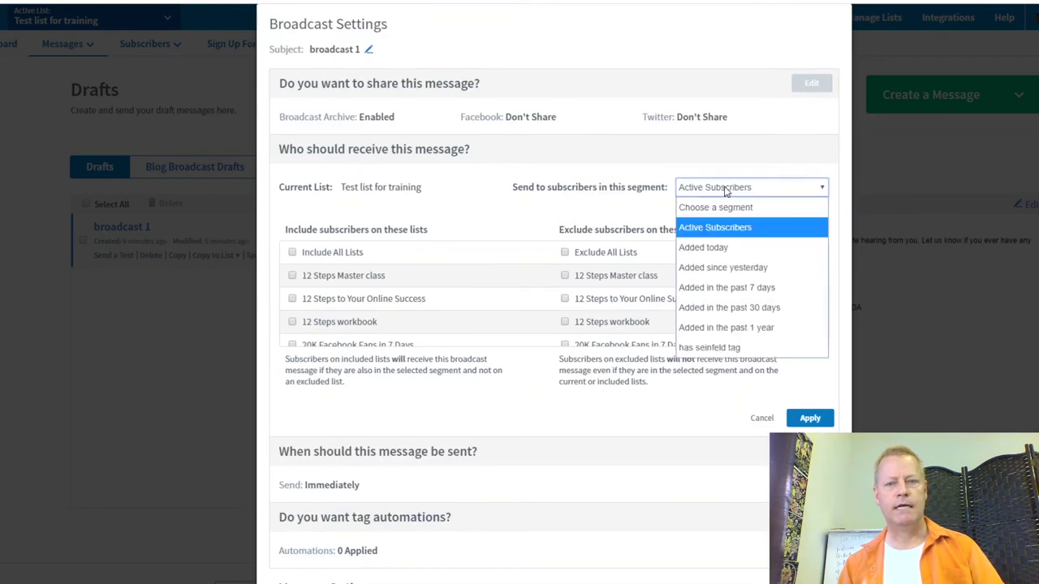
pyautogui.click(711, 347)
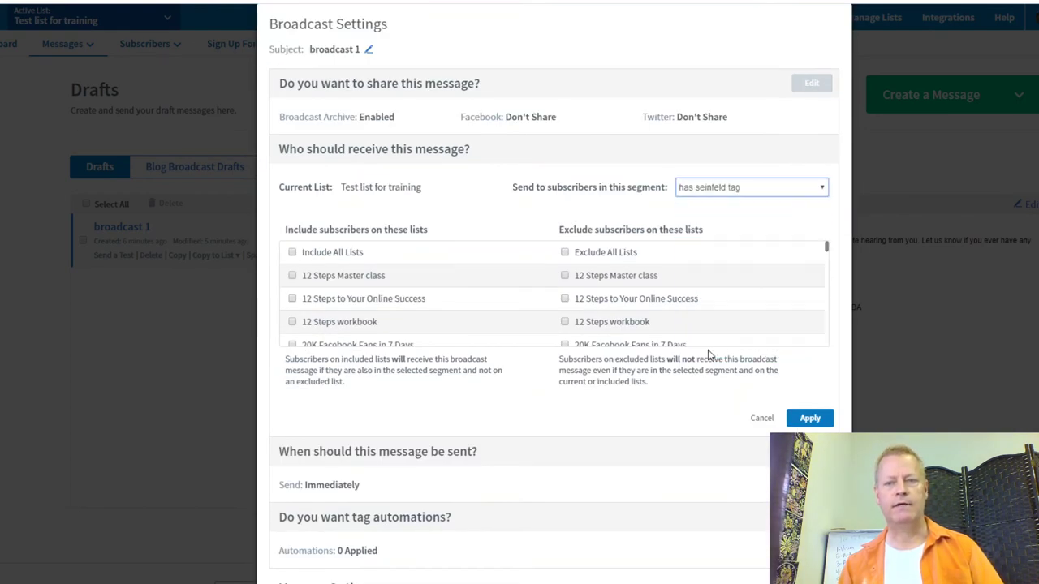